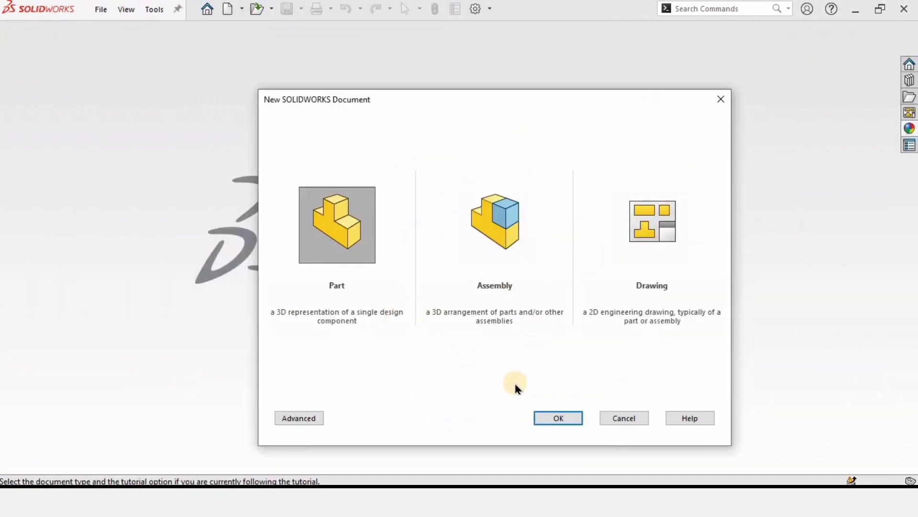
Step: Create a new part document in MMGS units and apply the Plain White scene
{"action": "left_click", "coordinate": [557, 419]}
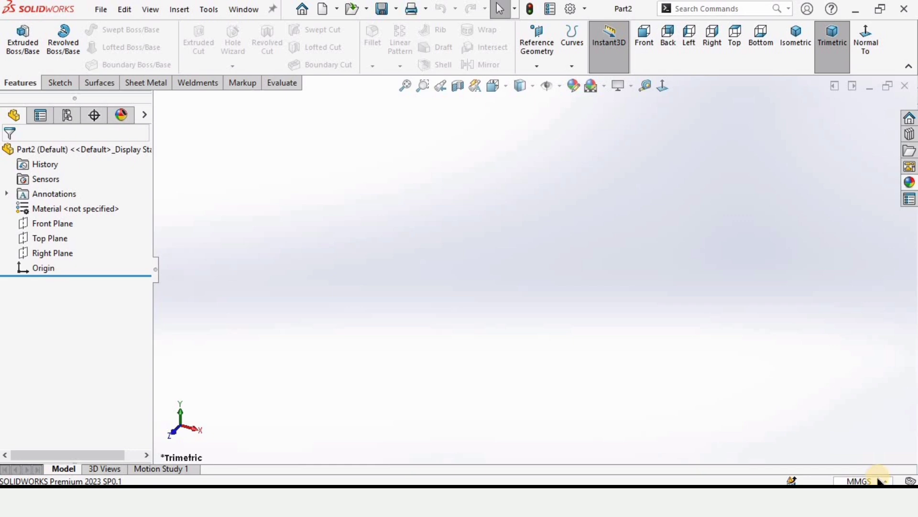
{"action": "left_click", "coordinate": [880, 481]}
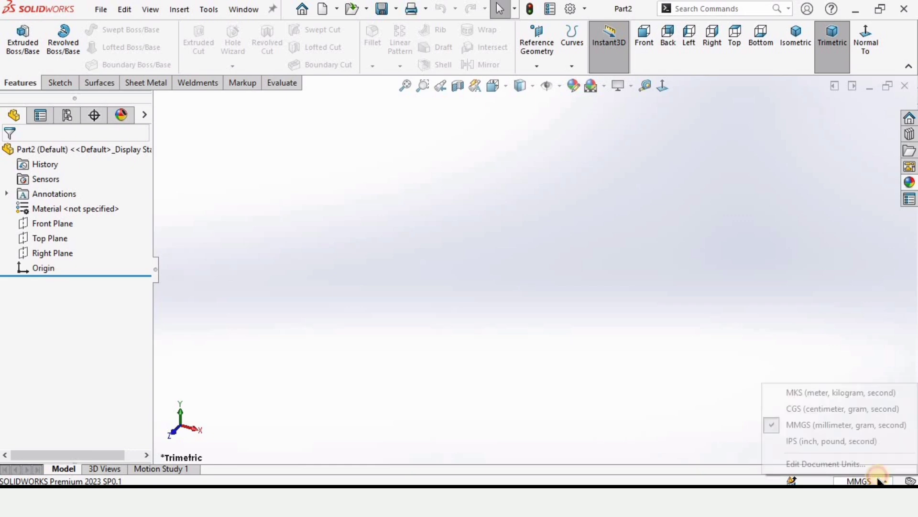
{"action": "left_click", "coordinate": [811, 430]}
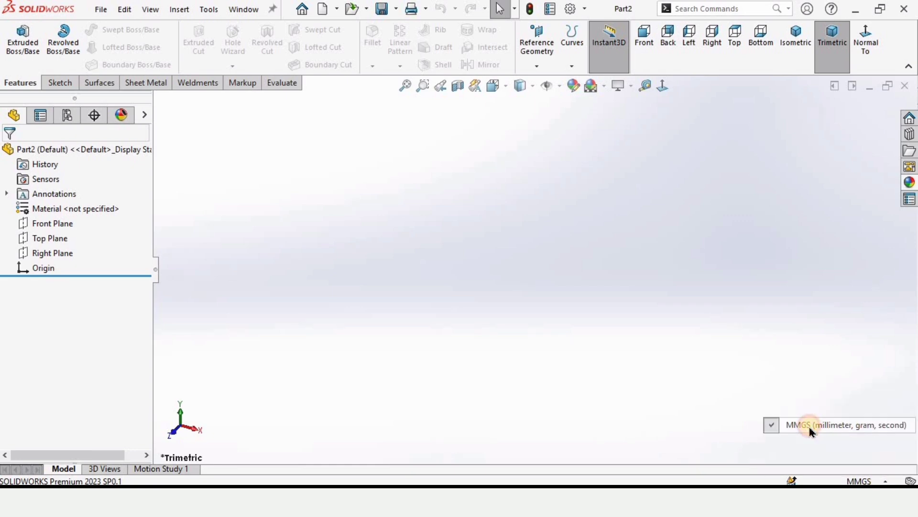
{"action": "left_click", "coordinate": [606, 86]}
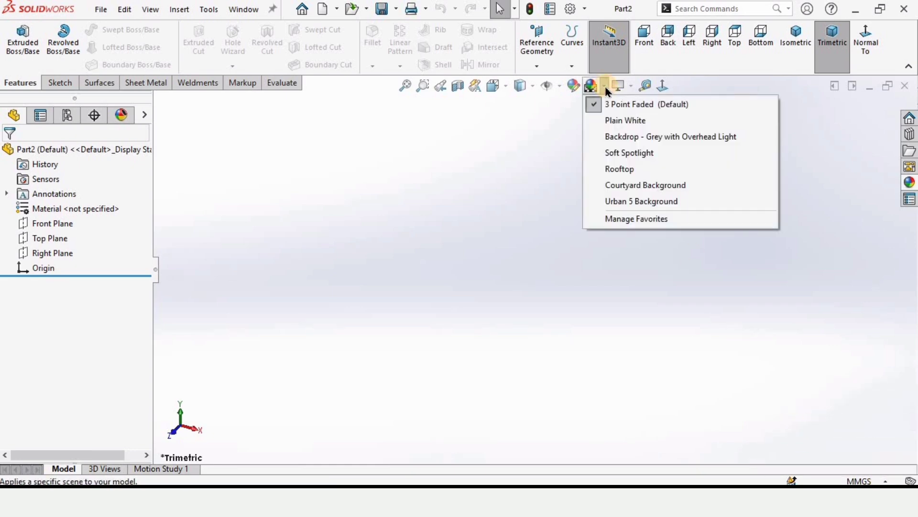
{"action": "left_click", "coordinate": [625, 121]}
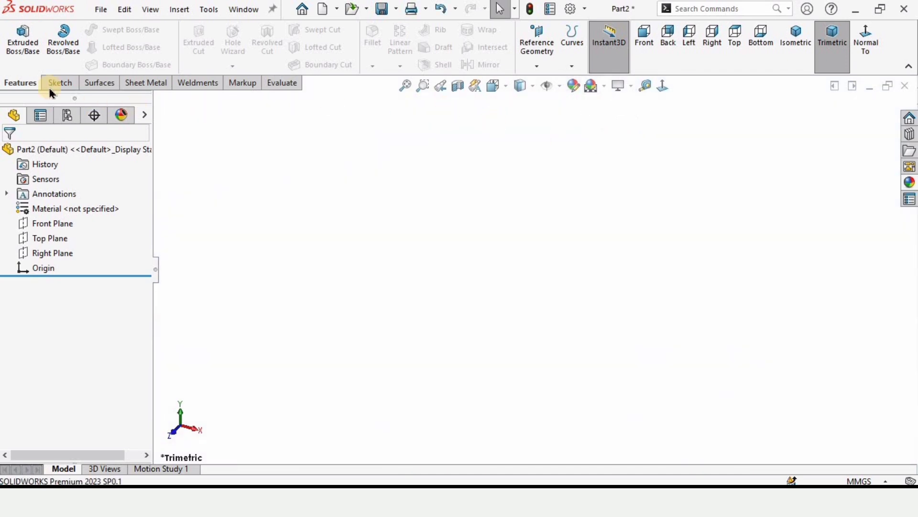
Step: Create a reference plane offset 60 mm above the Top Plane
{"action": "left_click", "coordinate": [534, 69]}
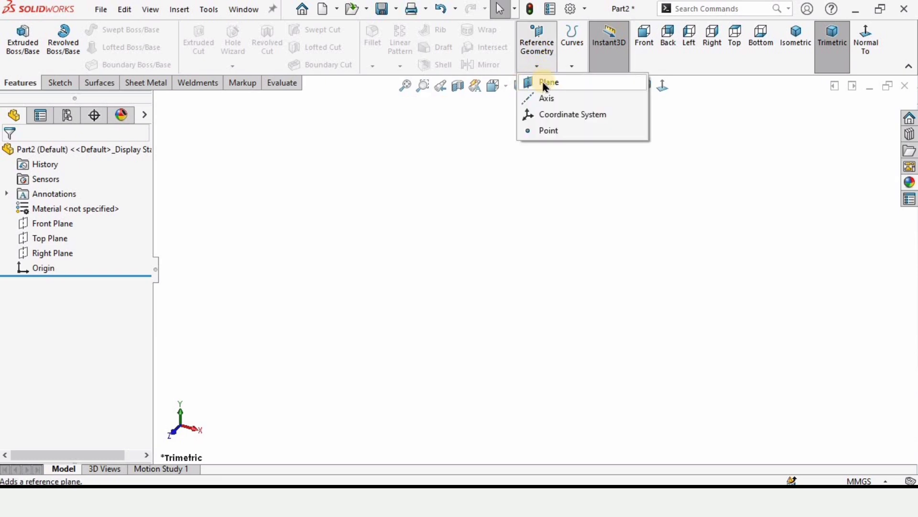
{"action": "left_click", "coordinate": [546, 84]}
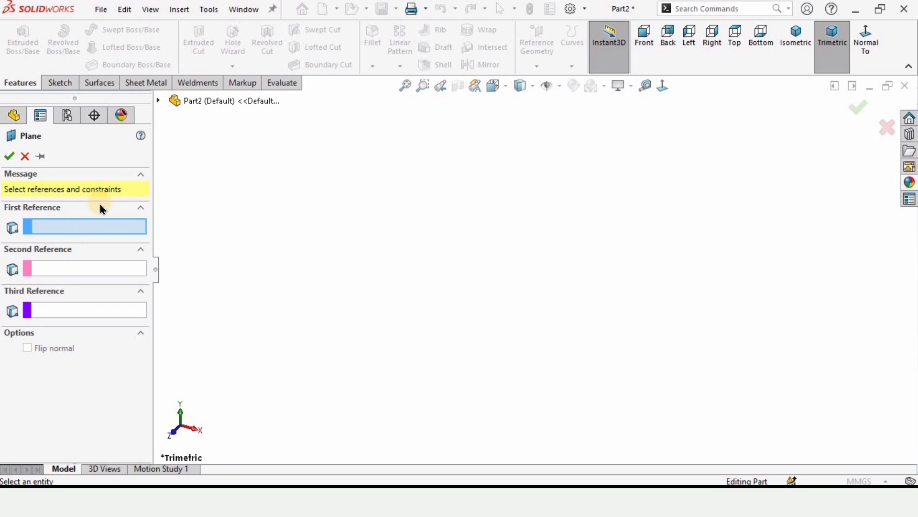
{"action": "left_click", "coordinate": [158, 100]}
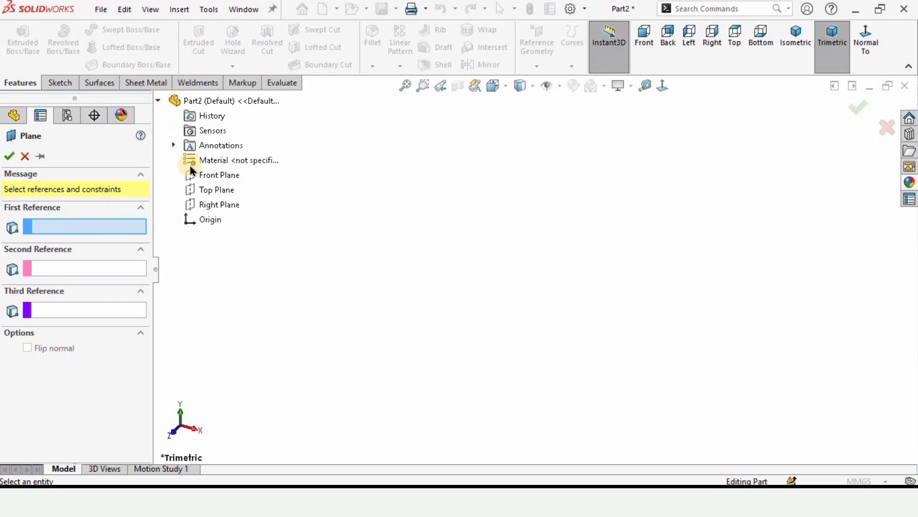
{"action": "left_click", "coordinate": [218, 189]}
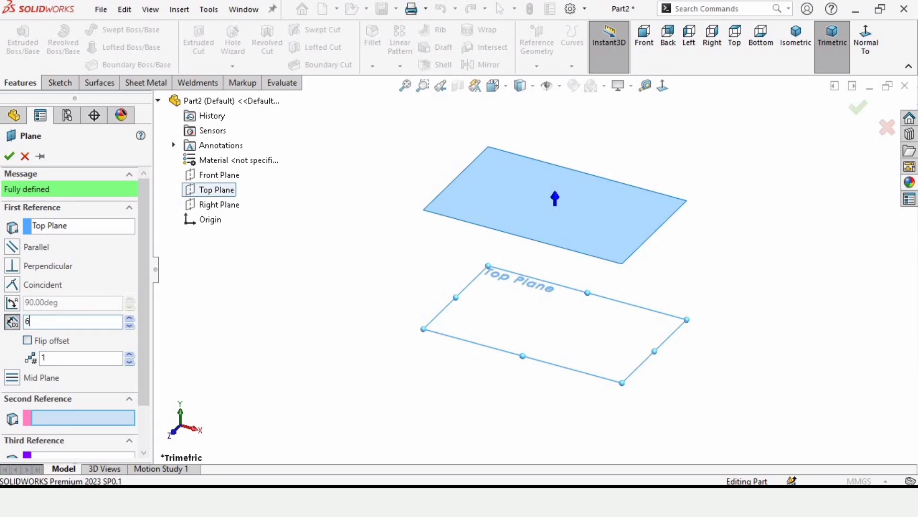
{"action": "key", "text": "Return"}
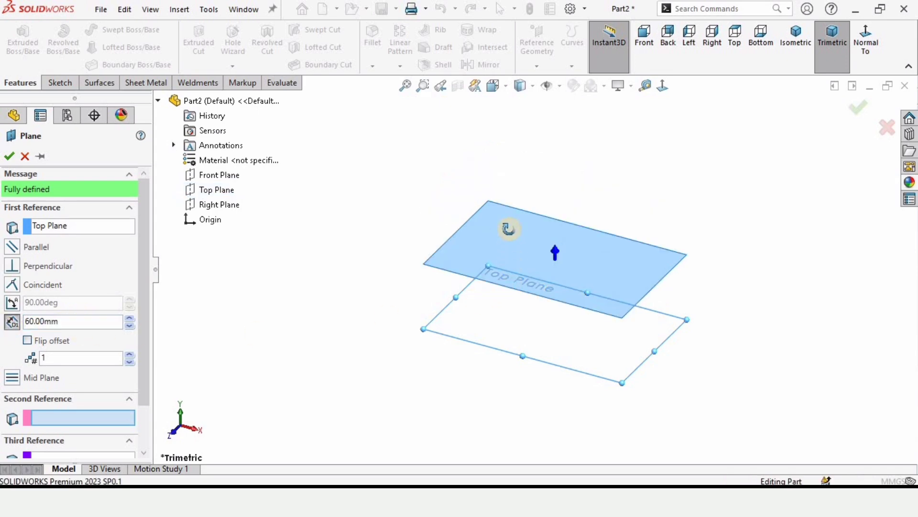
{"action": "middle_click_drag", "start_coordinate": [508, 294], "coordinate": [513, 249]}
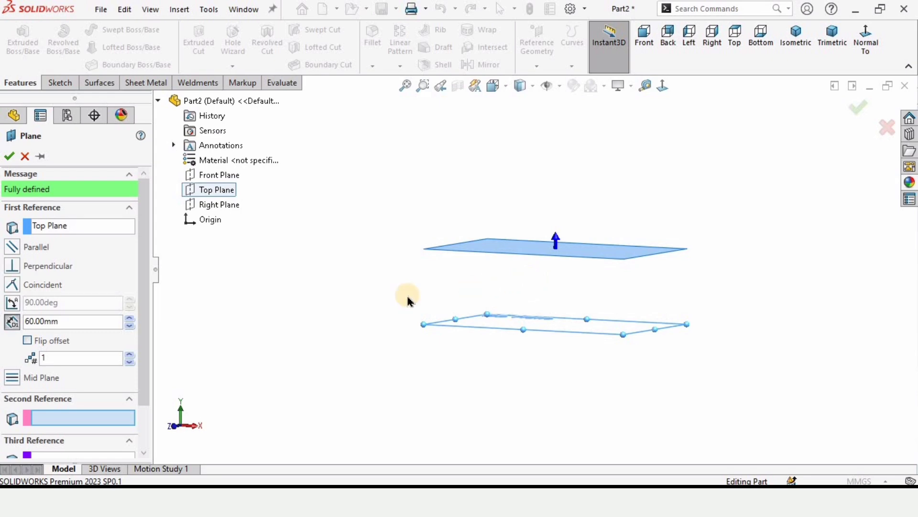
{"action": "left_click", "coordinate": [9, 156]}
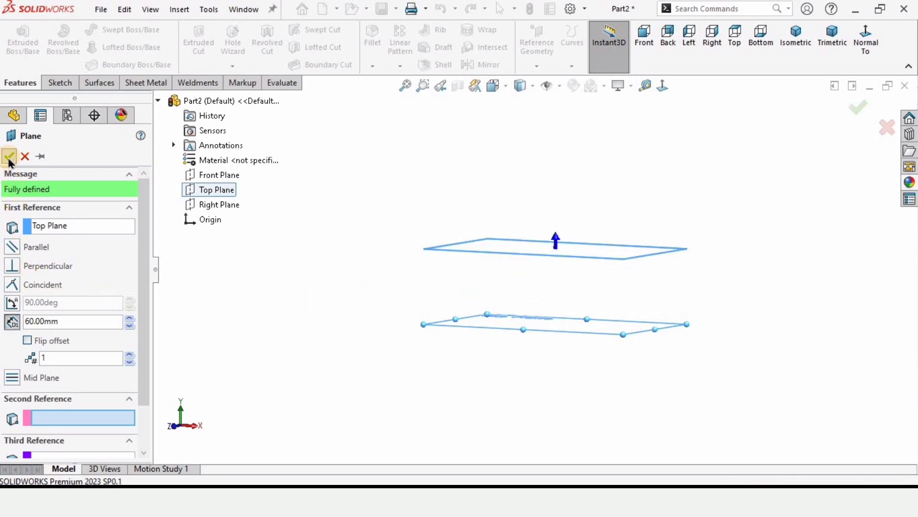
Step: Create a second reference plane offset 110 mm above Plane1
{"action": "middle_click_drag", "start_coordinate": [381, 278], "coordinate": [418, 234]}
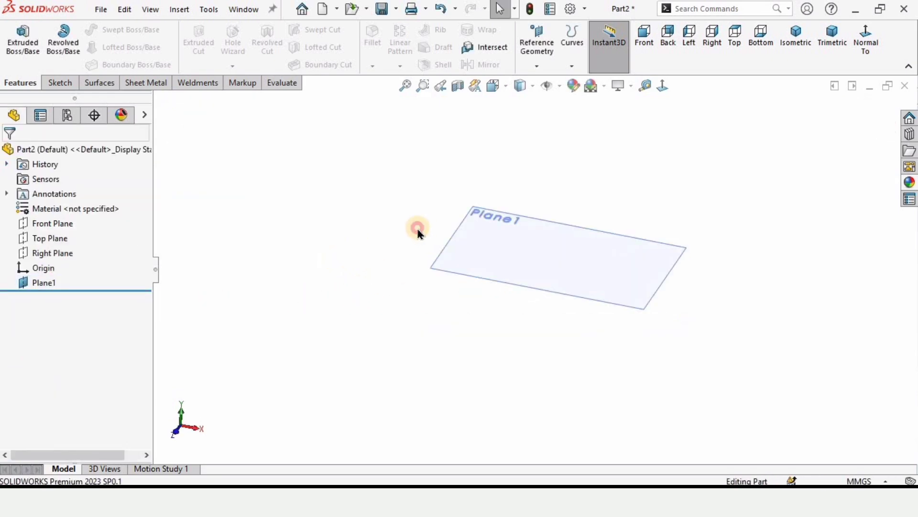
{"action": "left_click", "coordinate": [536, 66]}
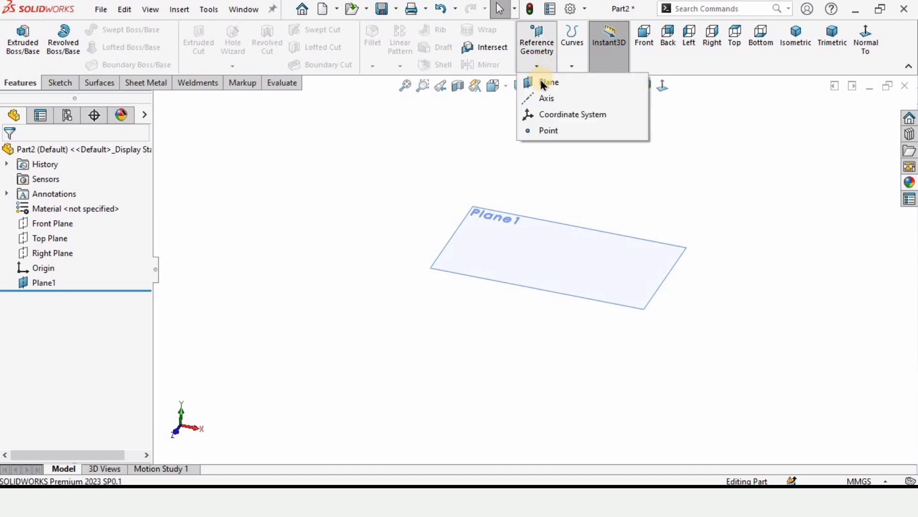
{"action": "left_click", "coordinate": [553, 86]}
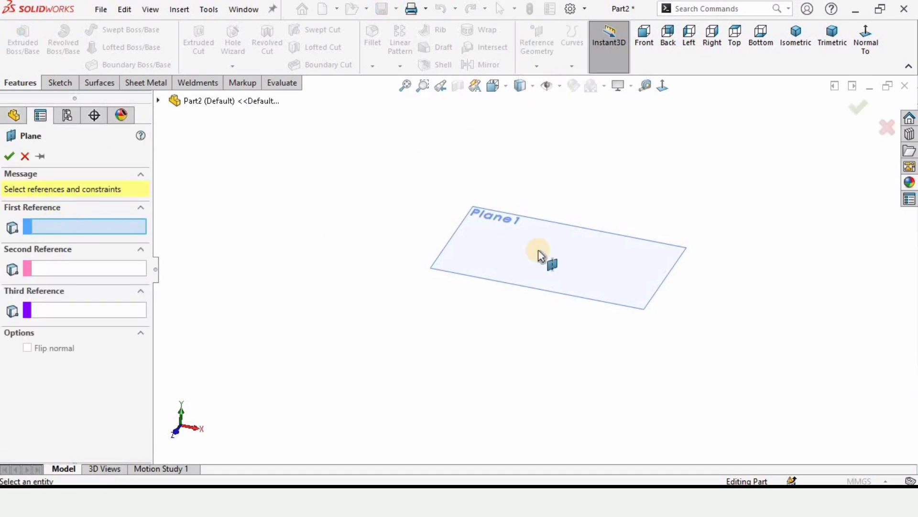
{"action": "left_click", "coordinate": [494, 247]}
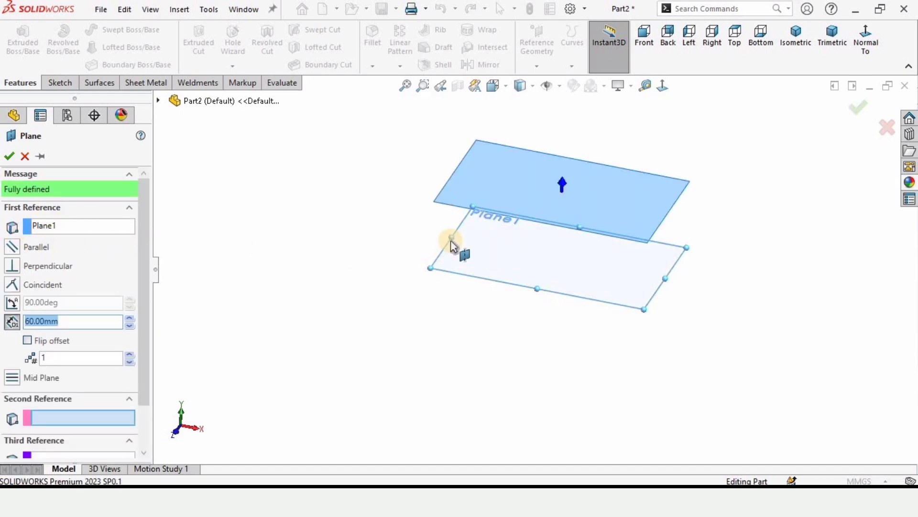
{"action": "middle_click_drag", "start_coordinate": [450, 211], "coordinate": [519, 142]}
{"action": "left_click_drag", "start_coordinate": [142, 279], "coordinate": [139, 323]}
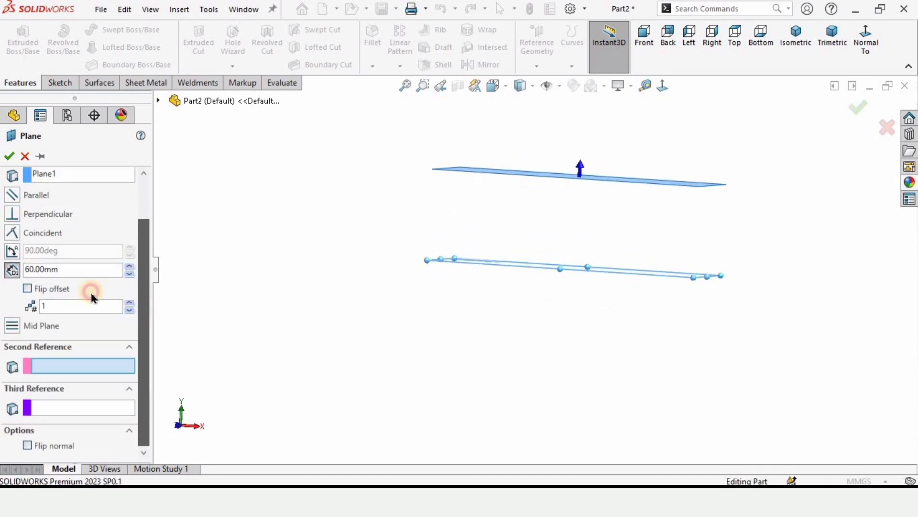
{"action": "left_click", "coordinate": [54, 277]}
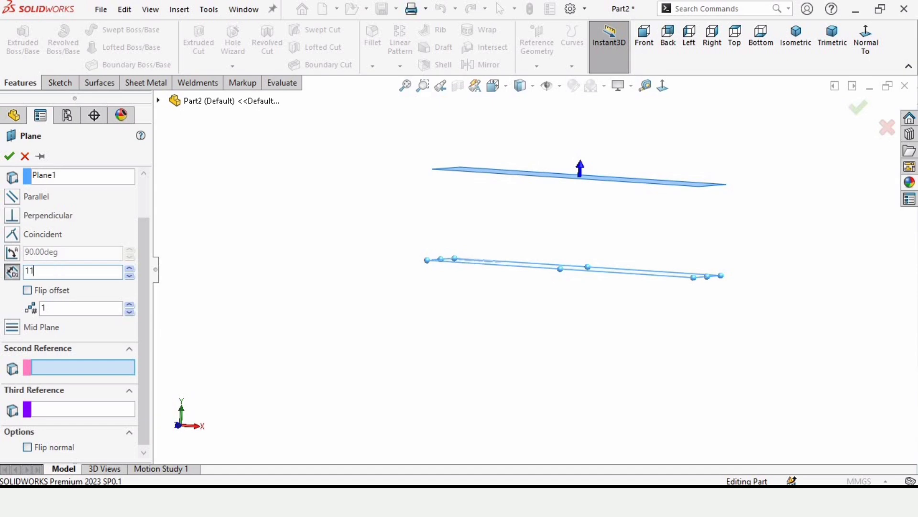
{"action": "type", "text": "110"}
{"action": "key", "text": "Return"}
{"action": "middle_click_drag", "start_coordinate": [643, 158], "coordinate": [540, 224]}
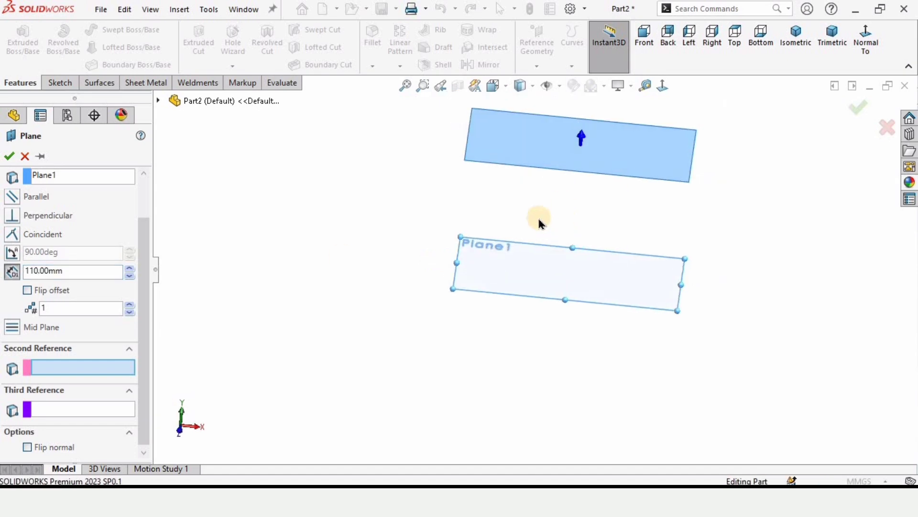
{"action": "left_click", "coordinate": [10, 158]}
Step: Start a sketch on Plane1 and draw a three-point arc of about 24 mm radius above the origin, bulging right
{"action": "middle_click_drag", "start_coordinate": [654, 229], "coordinate": [311, 293]}
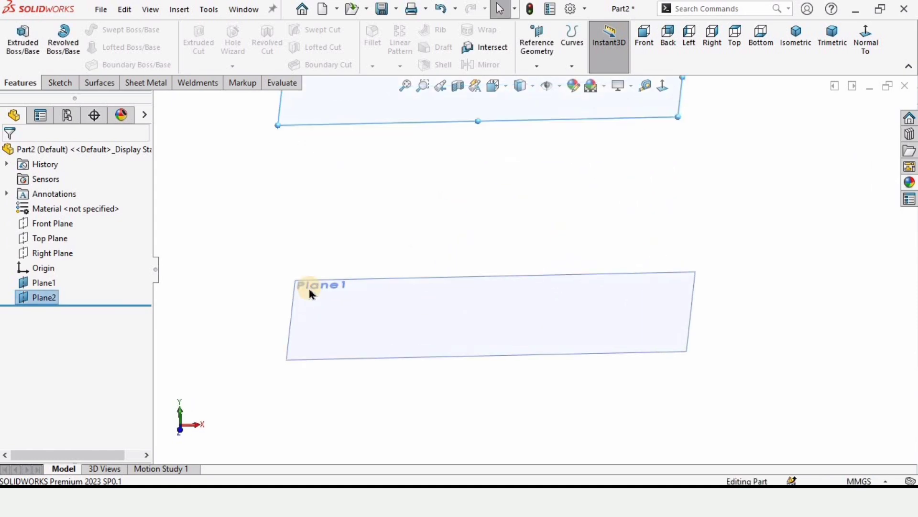
{"action": "left_click", "coordinate": [434, 320]}
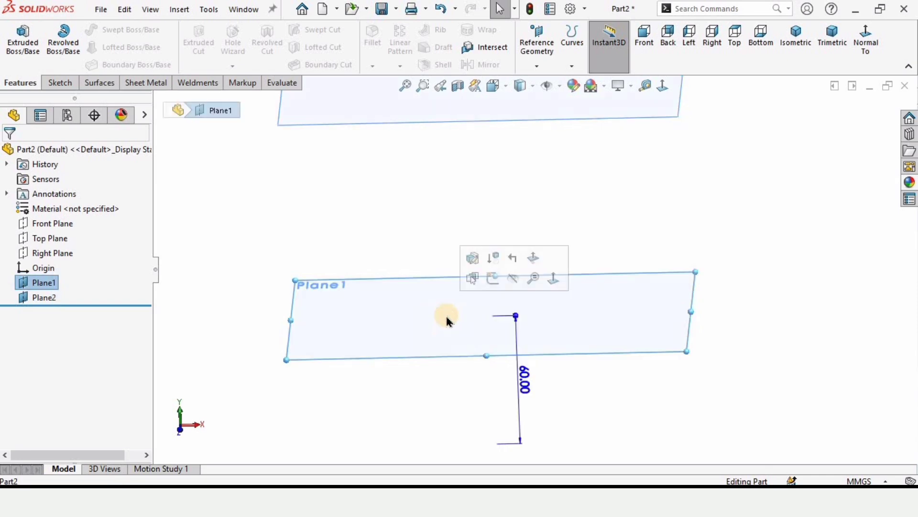
{"action": "left_click", "coordinate": [494, 282]}
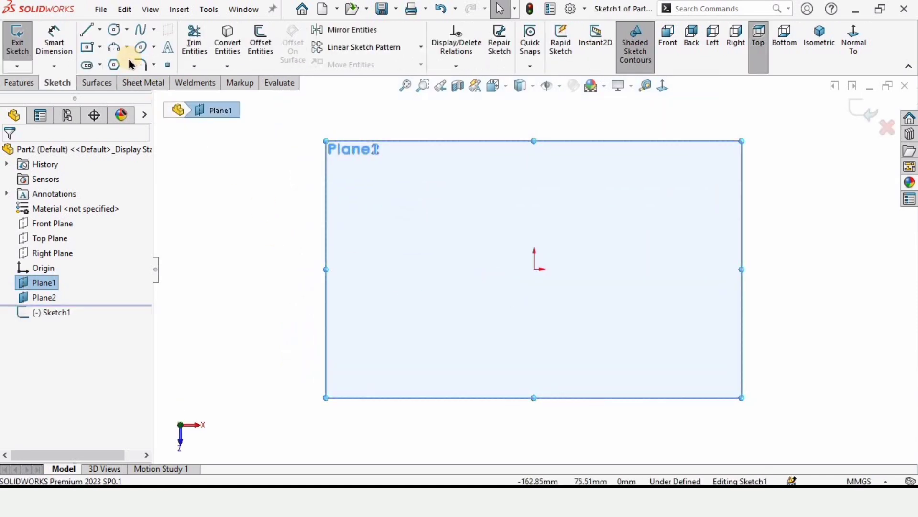
{"action": "left_click", "coordinate": [127, 49]}
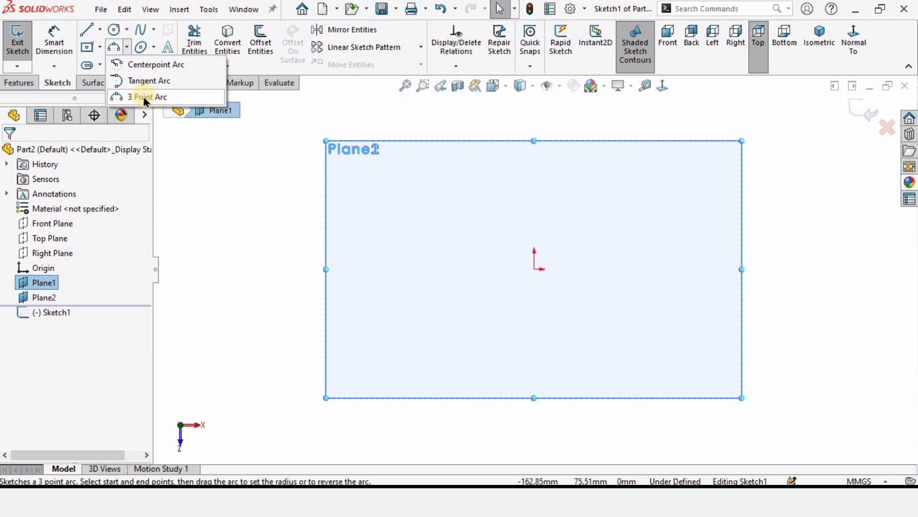
{"action": "left_click", "coordinate": [144, 98]}
{"action": "scroll", "coordinate": [530, 195], "scroll_direction": "up", "scroll_amount": 1}
{"action": "scroll", "coordinate": [521, 194], "scroll_direction": "down", "scroll_amount": 2}
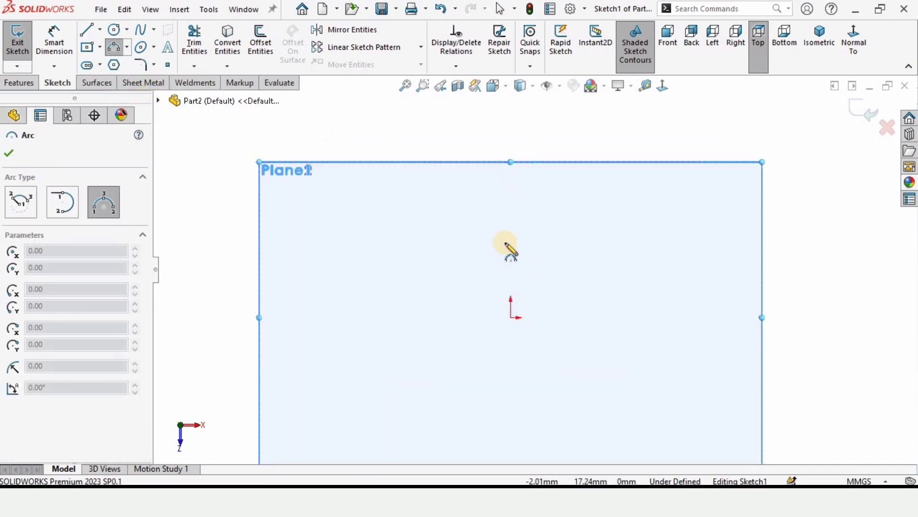
{"action": "left_click", "coordinate": [510, 195]}
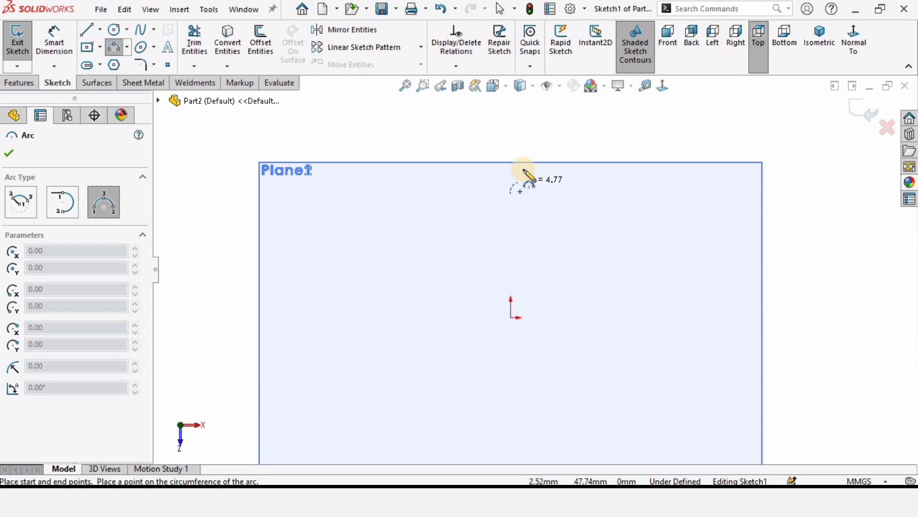
{"action": "left_click", "coordinate": [513, 128]}
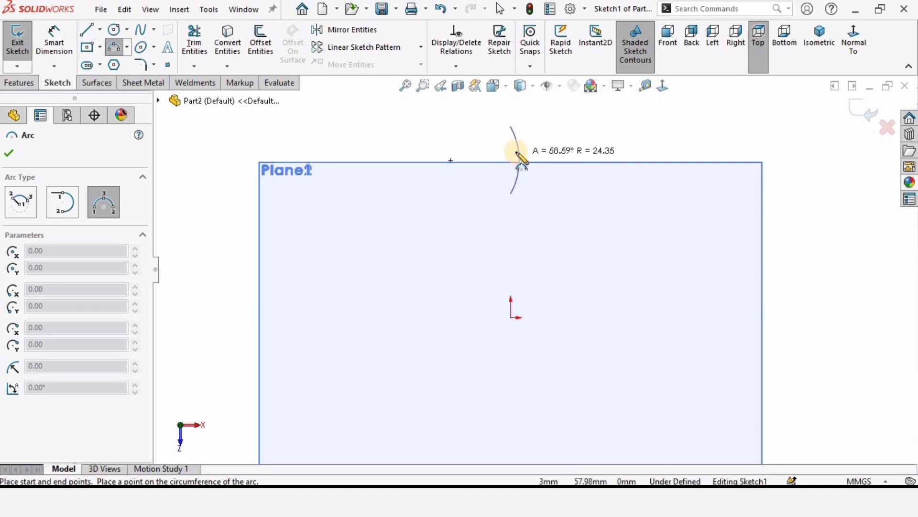
{"action": "left_click", "coordinate": [525, 159]}
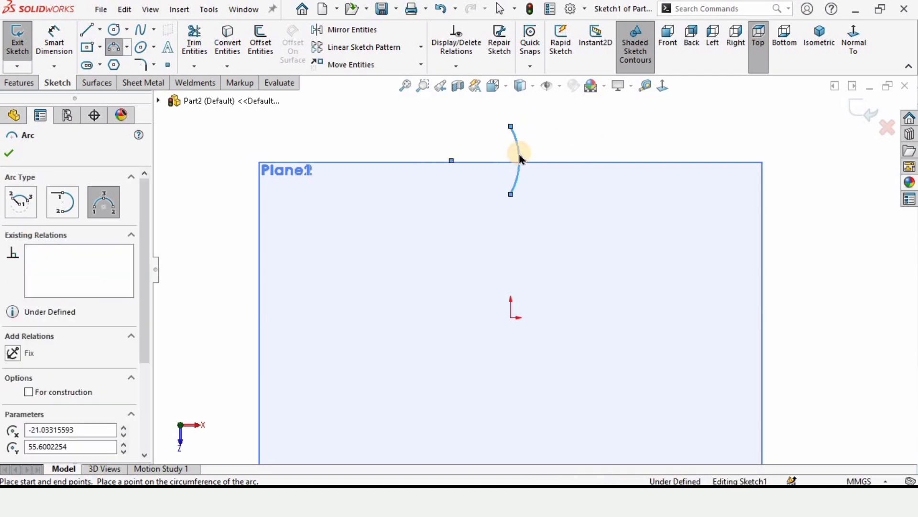
{"action": "key", "text": "Escape"}
Step: Add a vertical relation between the arc's two endpoints and the origin
{"action": "left_click", "coordinate": [510, 126]}
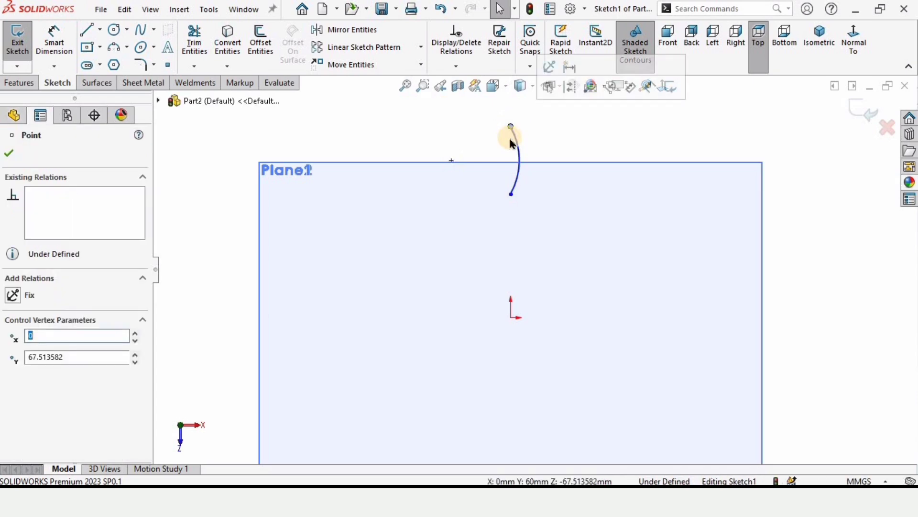
{"action": "left_click", "coordinate": [511, 194], "text": "ctrl"}
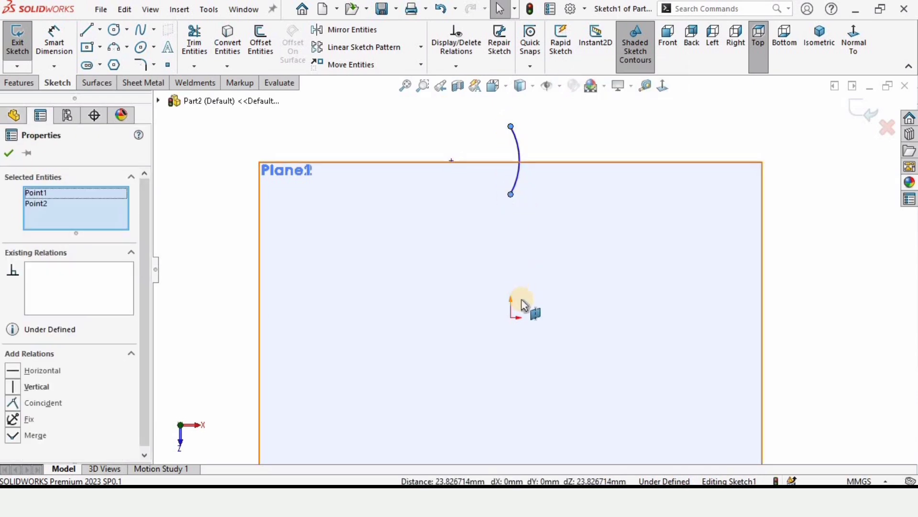
{"action": "left_click", "coordinate": [510, 318], "text": "ctrl"}
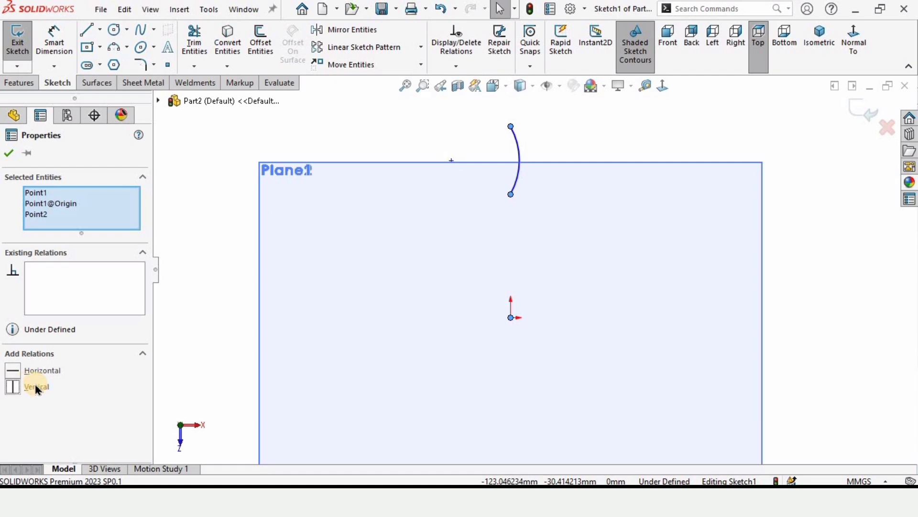
{"action": "left_click", "coordinate": [53, 177]}
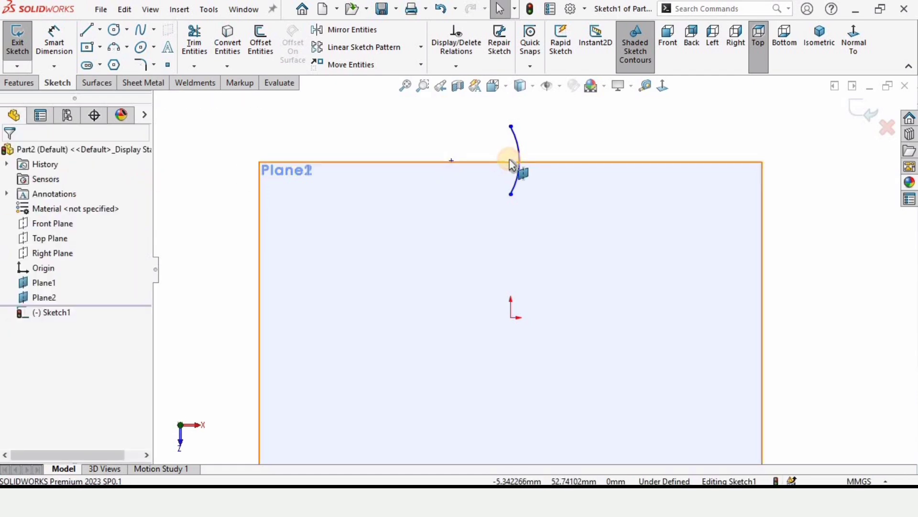
Step: Dimension the arc's lower endpoint 122.7 mm from the origin and place the dimension text clear of the plane outline
{"action": "left_click", "coordinate": [54, 38]}
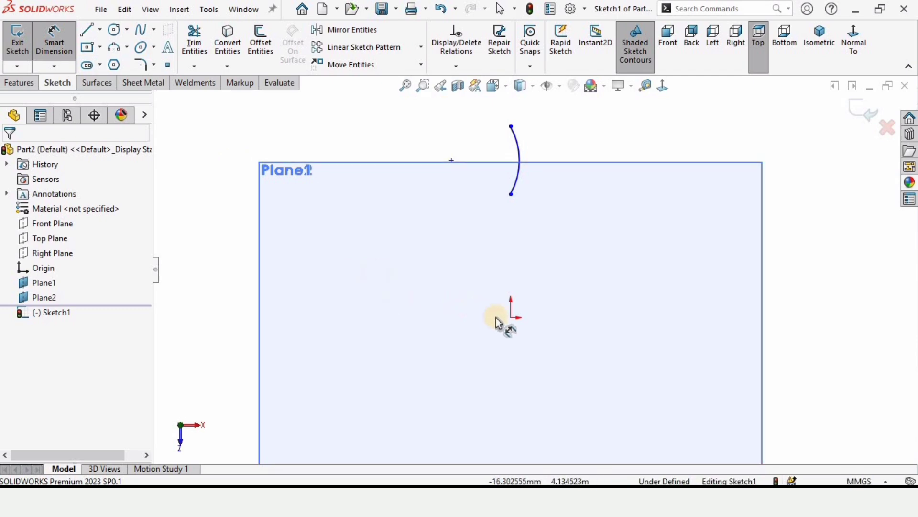
{"action": "left_click", "coordinate": [511, 317]}
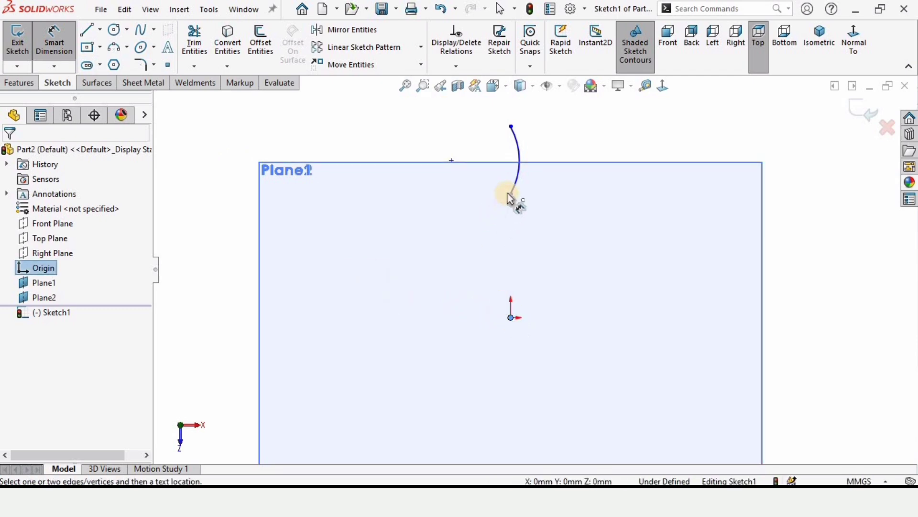
{"action": "left_click", "coordinate": [511, 194]}
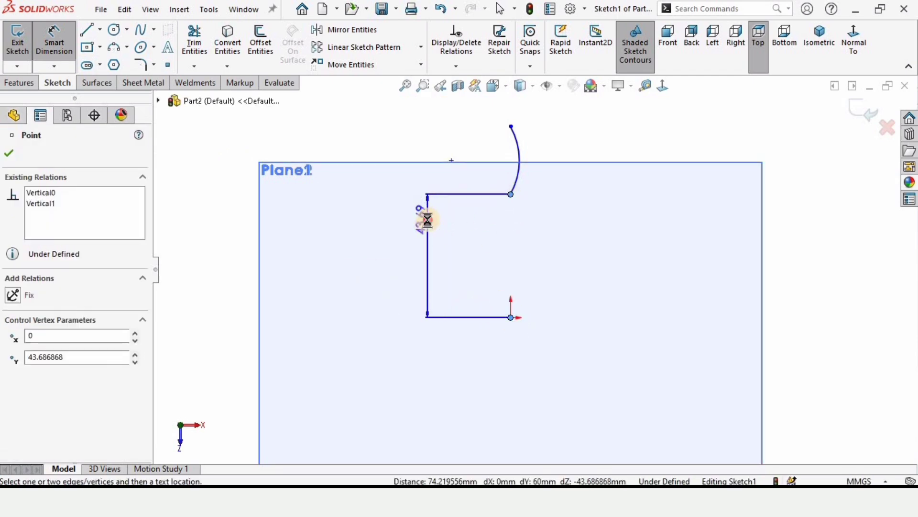
{"action": "left_click", "coordinate": [428, 222]}
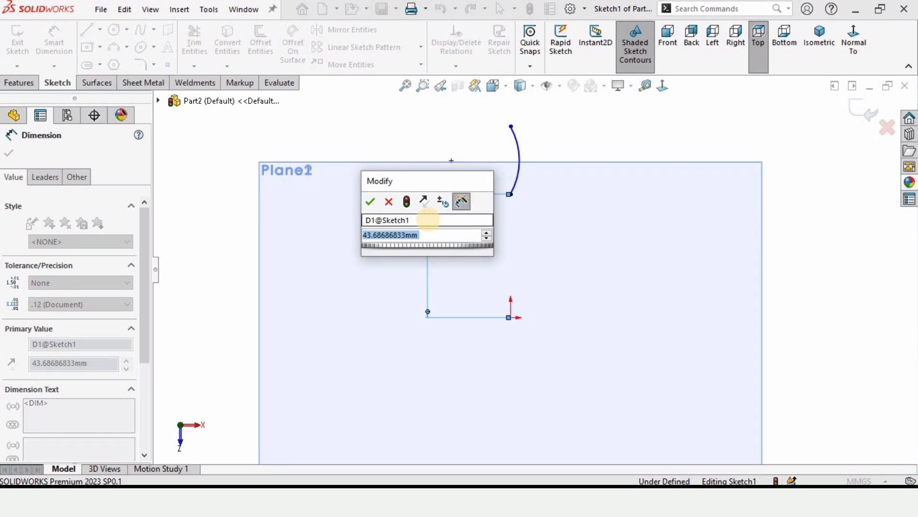
{"action": "type", "text": "1"}
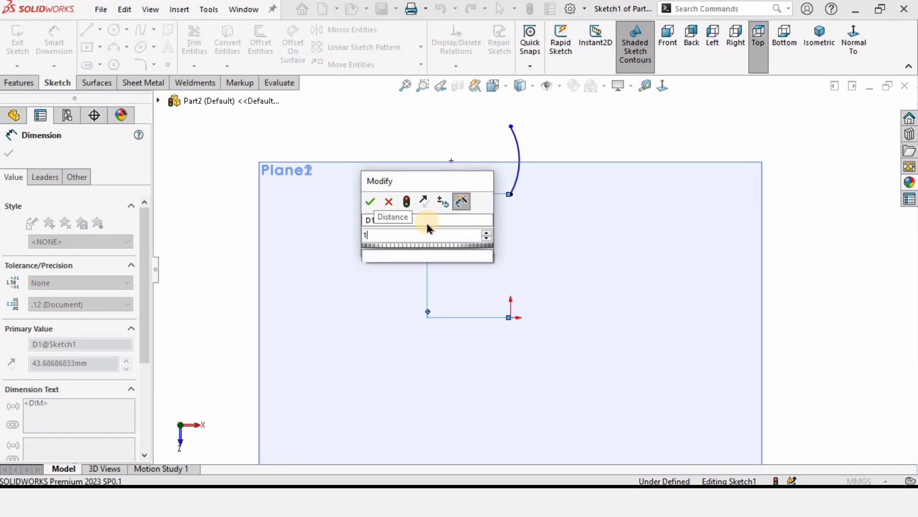
{"action": "type", "text": "22.7"}
{"action": "key", "text": "Return"}
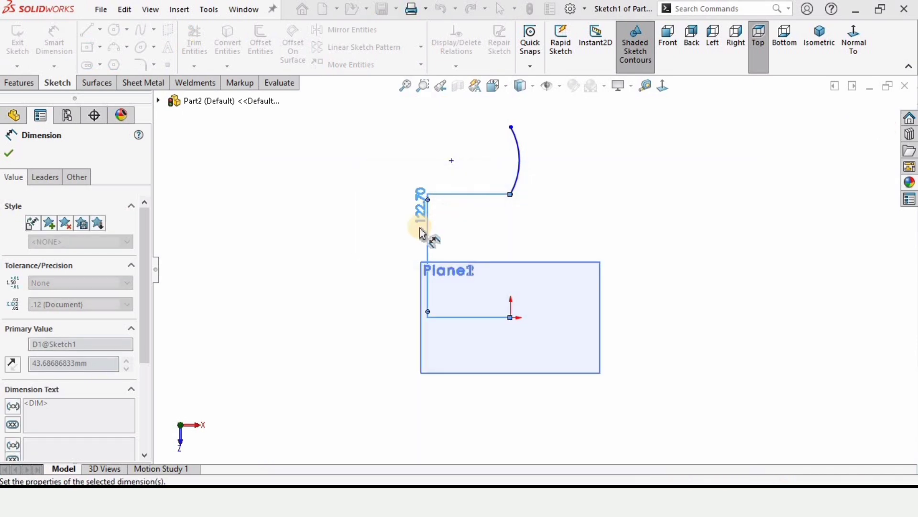
{"action": "left_click_drag", "start_coordinate": [424, 251], "coordinate": [399, 266]}
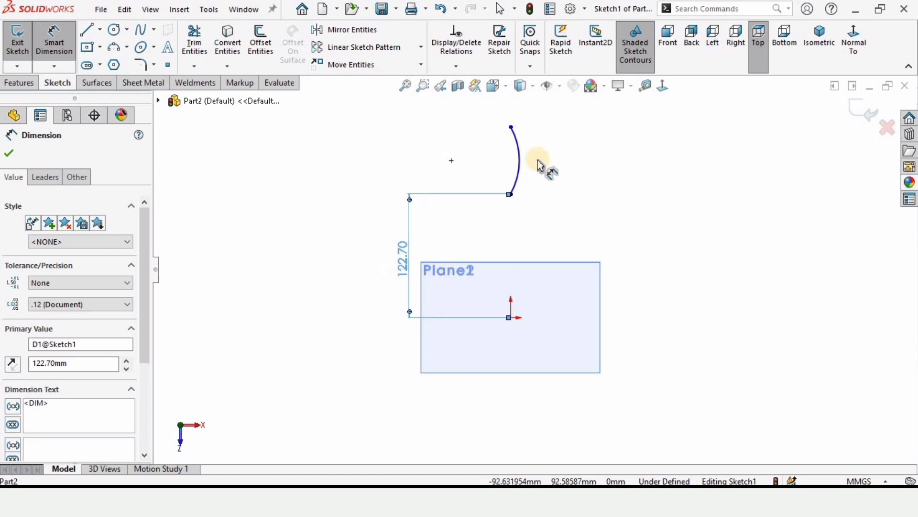
Step: Dimension the vertical distance between the arc's two endpoints as 36.9 mm
{"action": "scroll", "coordinate": [517, 147], "scroll_direction": "down", "scroll_amount": 1}
{"action": "left_click", "coordinate": [511, 134]}
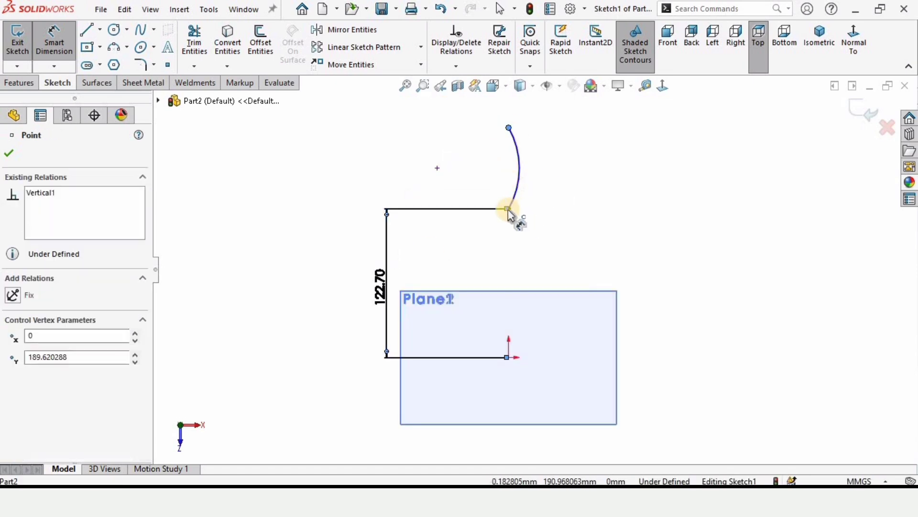
{"action": "left_click", "coordinate": [509, 209]}
{"action": "left_click", "coordinate": [550, 176]}
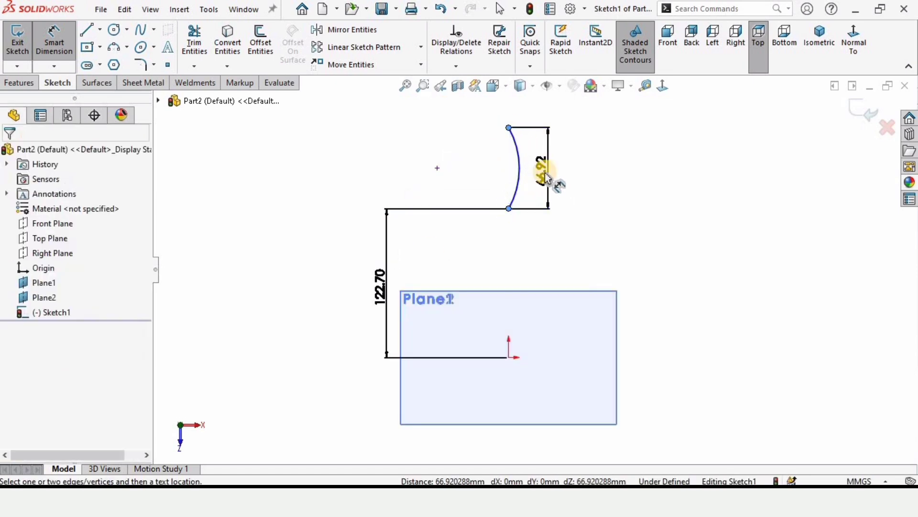
{"action": "type", "text": "36.9"}
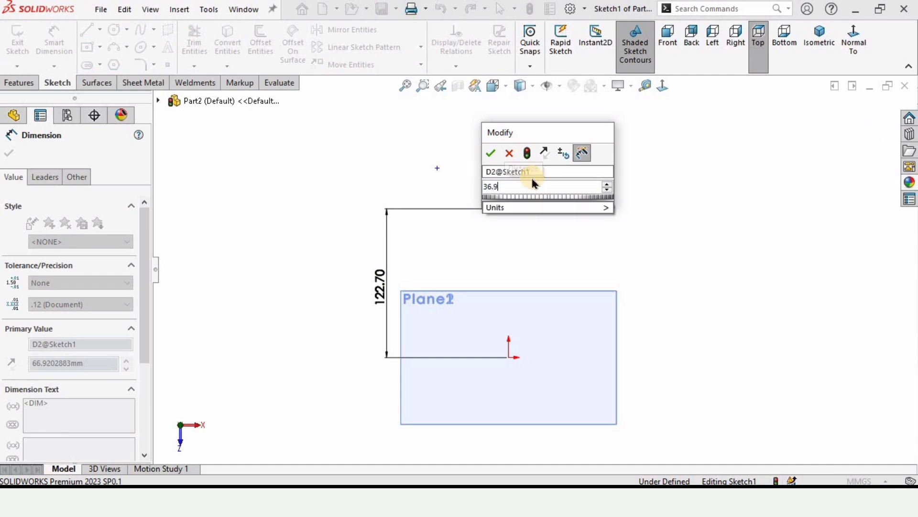
{"action": "key", "text": "Return"}
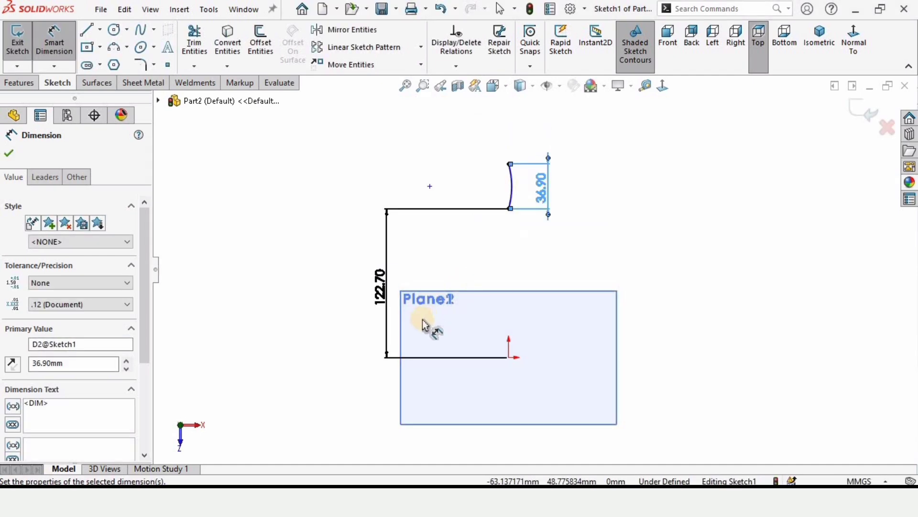
Step: Draw a second three-point arc of about 19 mm radius between the first arc's endpoints, bulging further right to close a crescent
{"action": "scroll", "coordinate": [442, 306], "scroll_direction": "down", "scroll_amount": 3}
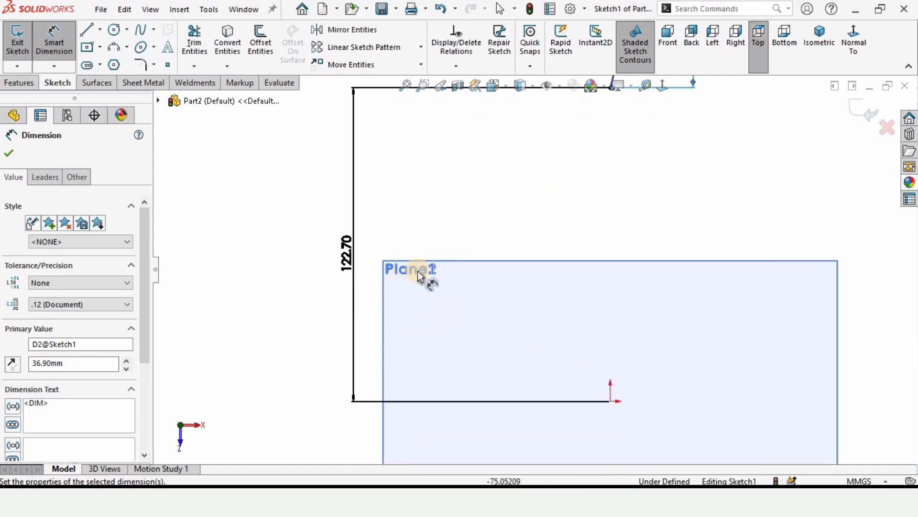
{"action": "scroll", "coordinate": [416, 270], "scroll_direction": "down", "scroll_amount": 2}
{"action": "scroll", "coordinate": [608, 197], "scroll_direction": "up", "scroll_amount": 3}
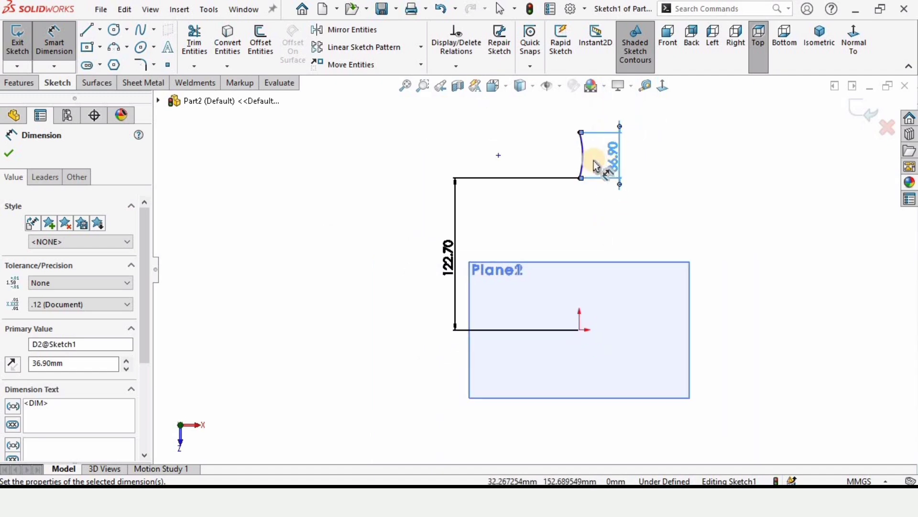
{"action": "scroll", "coordinate": [556, 199], "scroll_direction": "down", "scroll_amount": 3}
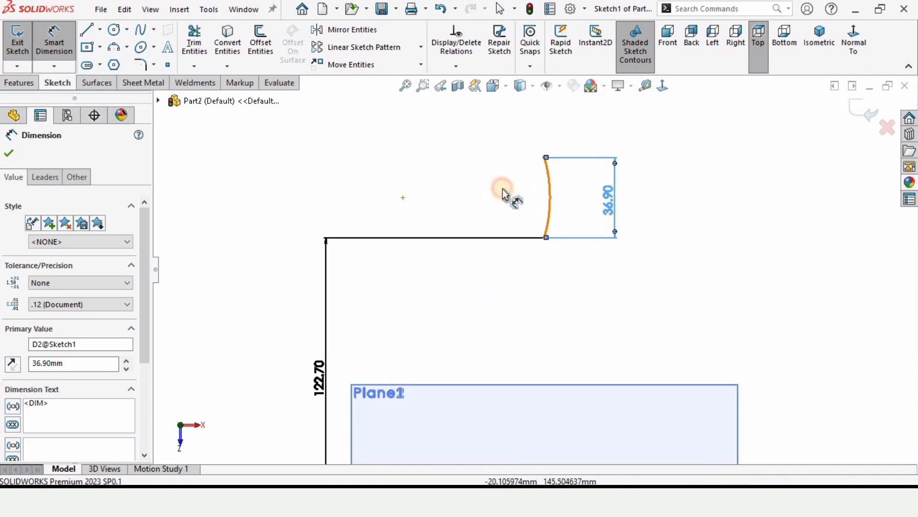
{"action": "left_click", "coordinate": [503, 189]}
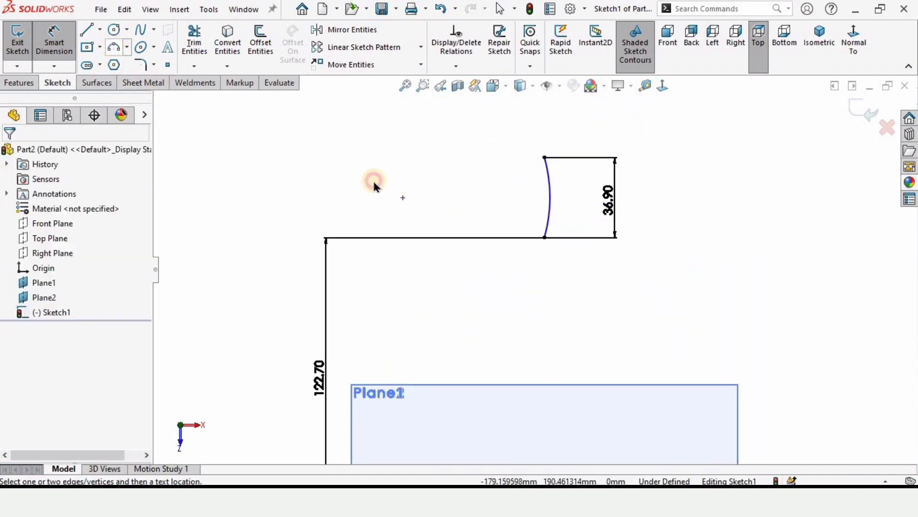
{"action": "key", "text": "a"}
{"action": "left_click", "coordinate": [544, 158]}
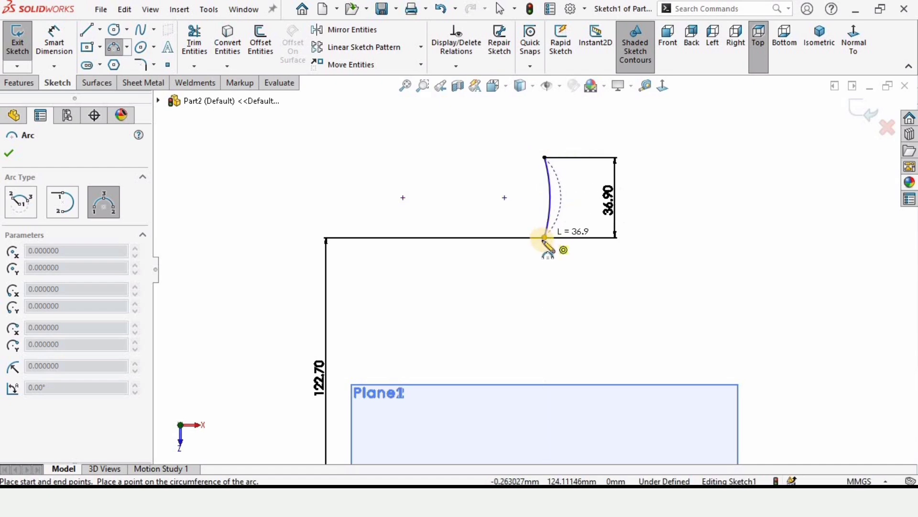
{"action": "left_click", "coordinate": [545, 237]}
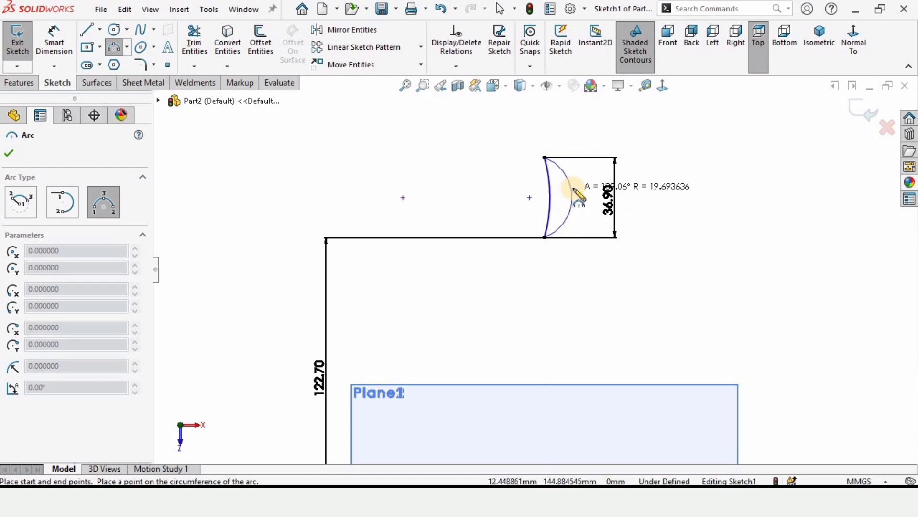
{"action": "left_click", "coordinate": [574, 189]}
{"action": "key", "text": "Escape"}
Step: Dimension the crescent's thickness between the midpoints of its two arcs as 3 mm
{"action": "scroll", "coordinate": [515, 181], "scroll_direction": "down", "scroll_amount": 2}
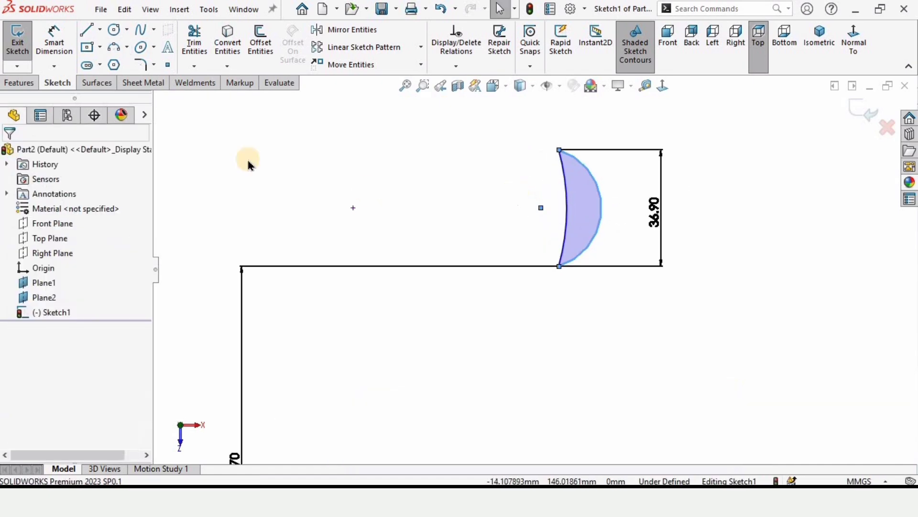
{"action": "left_click", "coordinate": [54, 38]}
{"action": "scroll", "coordinate": [570, 205], "scroll_direction": "down", "scroll_amount": 1}
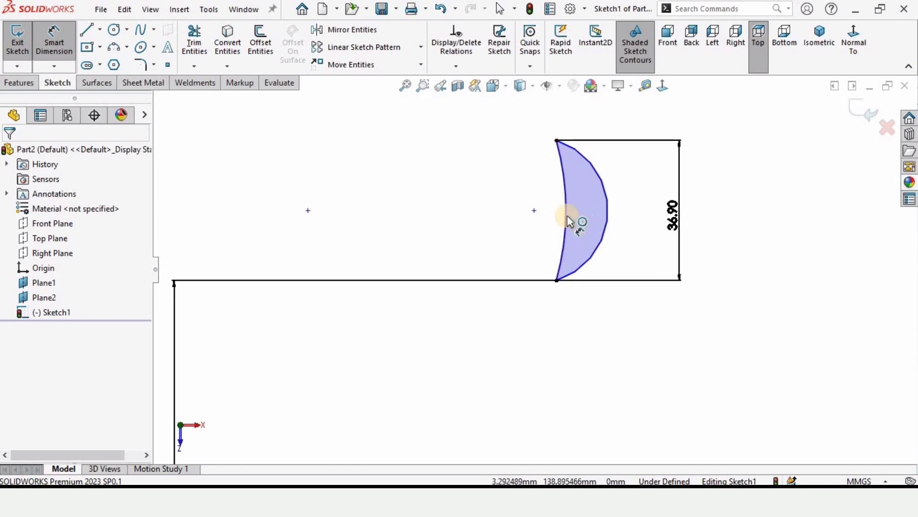
{"action": "left_click", "coordinate": [566, 214]}
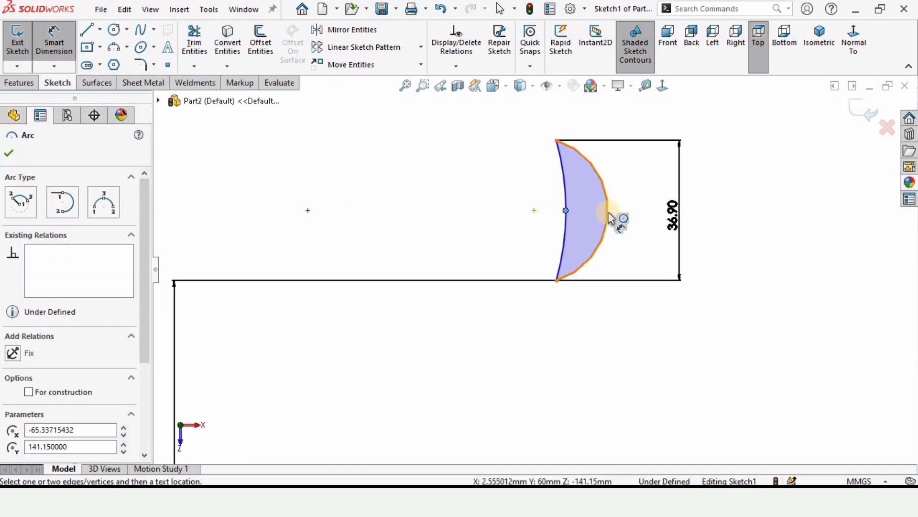
{"action": "left_click", "coordinate": [573, 169]}
{"action": "scroll", "coordinate": [577, 153], "scroll_direction": "down", "scroll_amount": 1}
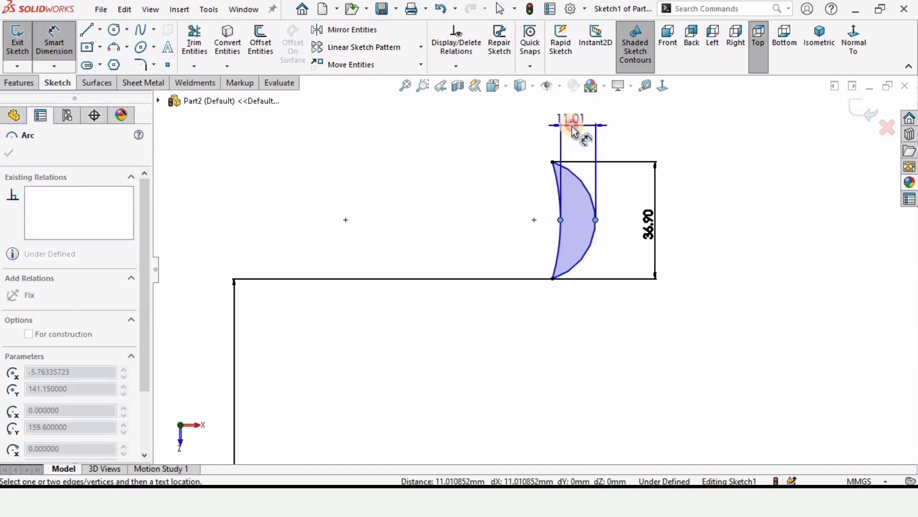
{"action": "left_click", "coordinate": [577, 129]}
{"action": "left_click", "coordinate": [573, 128]}
{"action": "type", "text": "3"}
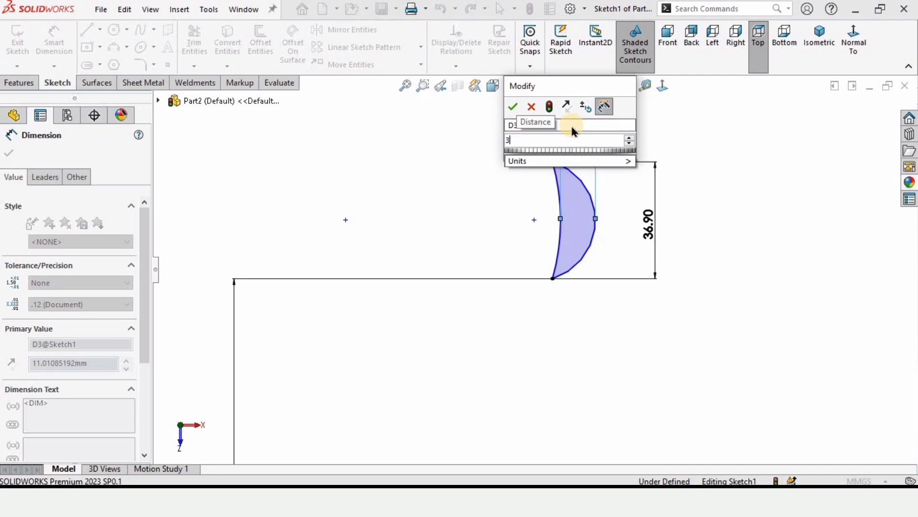
{"action": "key", "text": "Return"}
Step: Close the crescent sketch on Plane1 and start a new sketch on Plane2
{"action": "scroll", "coordinate": [574, 242], "scroll_direction": "down", "scroll_amount": 1}
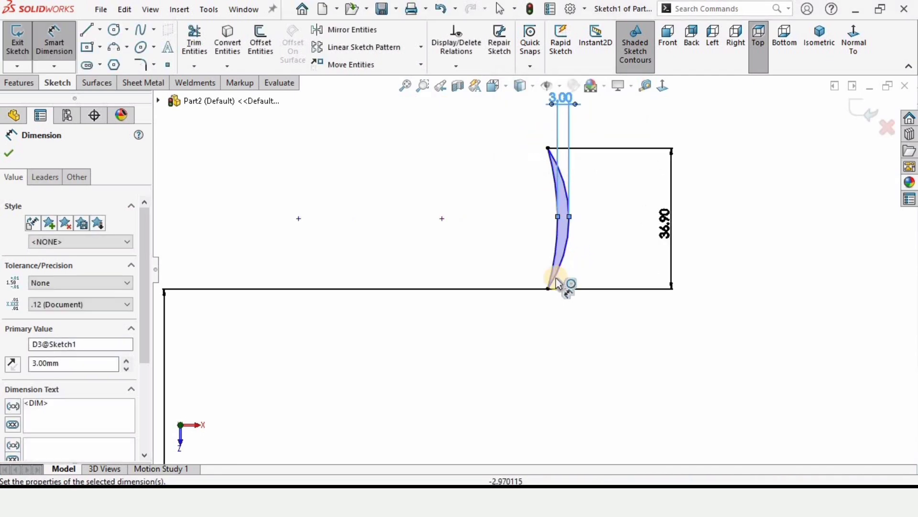
{"action": "scroll", "coordinate": [549, 263], "scroll_direction": "up", "scroll_amount": 3}
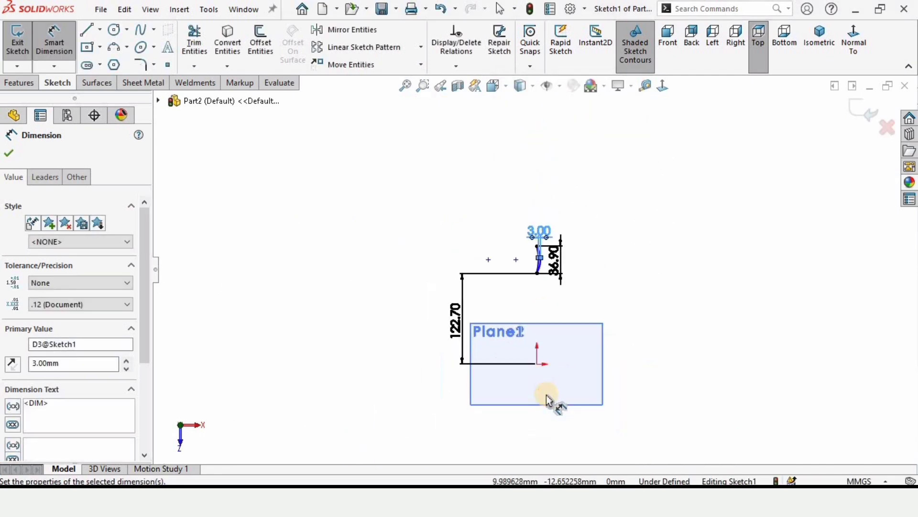
{"action": "scroll", "coordinate": [547, 396], "scroll_direction": "down", "scroll_amount": 2}
{"action": "mouse_move", "coordinate": [418, 274]}
{"action": "left_mouse_down"}
{"action": "mouse_move", "coordinate": [498, 270]}
{"action": "mouse_move", "coordinate": [499, 258]}
{"action": "left_mouse_up"}
{"action": "left_click", "coordinate": [570, 251]}
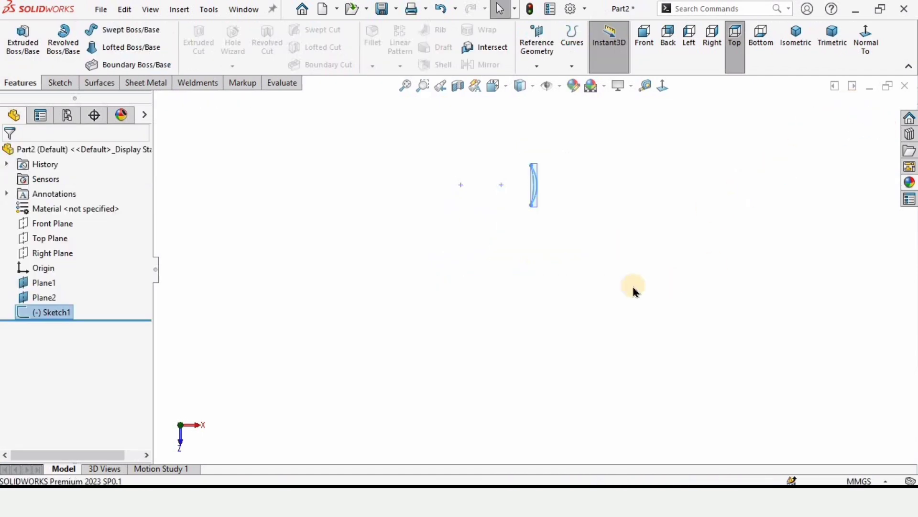
{"action": "mouse_move", "coordinate": [536, 143]}
{"action": "middle_mouse_down"}
{"action": "mouse_move", "coordinate": [519, 225]}
{"action": "mouse_move", "coordinate": [531, 221]}
{"action": "mouse_move", "coordinate": [561, 185]}
{"action": "mouse_move", "coordinate": [550, 165]}
{"action": "mouse_move", "coordinate": [498, 166]}
{"action": "middle_mouse_up"}
{"action": "left_click", "coordinate": [495, 173]}
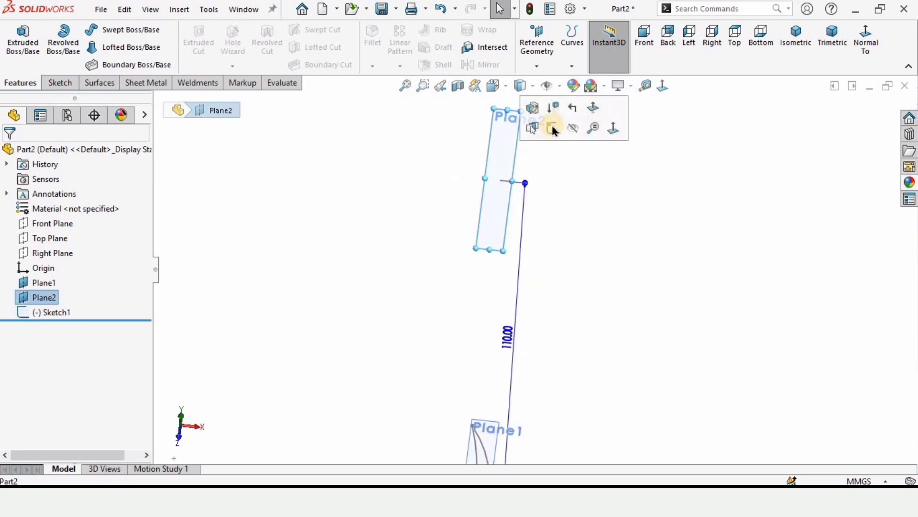
{"action": "left_click", "coordinate": [549, 128]}
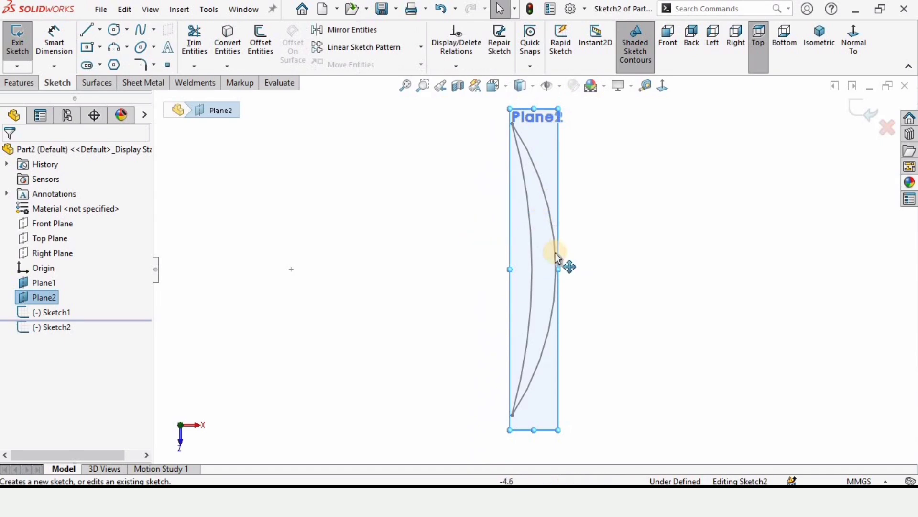
Step: Draw a three-point arc of about 55 mm radius, starting about 107 mm directly above the origin and rising to the right
{"action": "scroll", "coordinate": [553, 261], "scroll_direction": "up", "scroll_amount": 6}
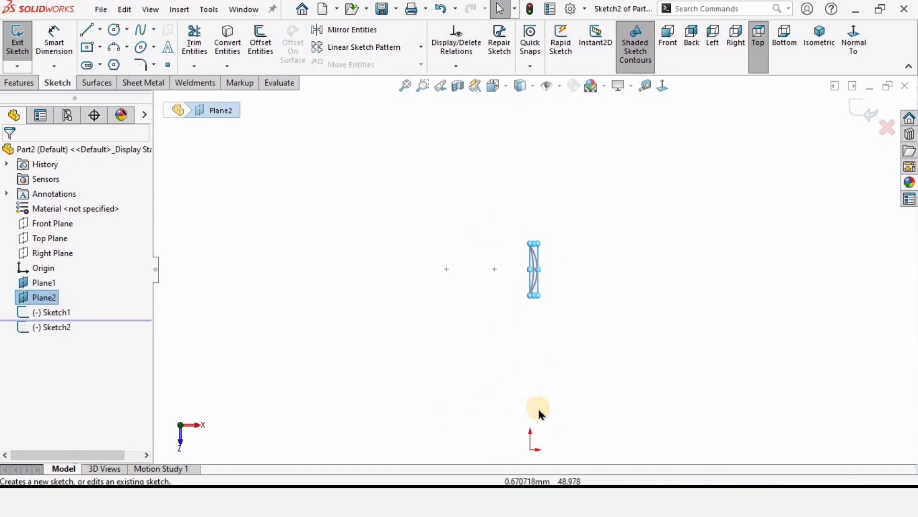
{"action": "middle_click_drag", "start_coordinate": [535, 409], "coordinate": [528, 306], "text": "ctrl"}
{"action": "scroll", "coordinate": [527, 307], "scroll_direction": "down", "scroll_amount": 1}
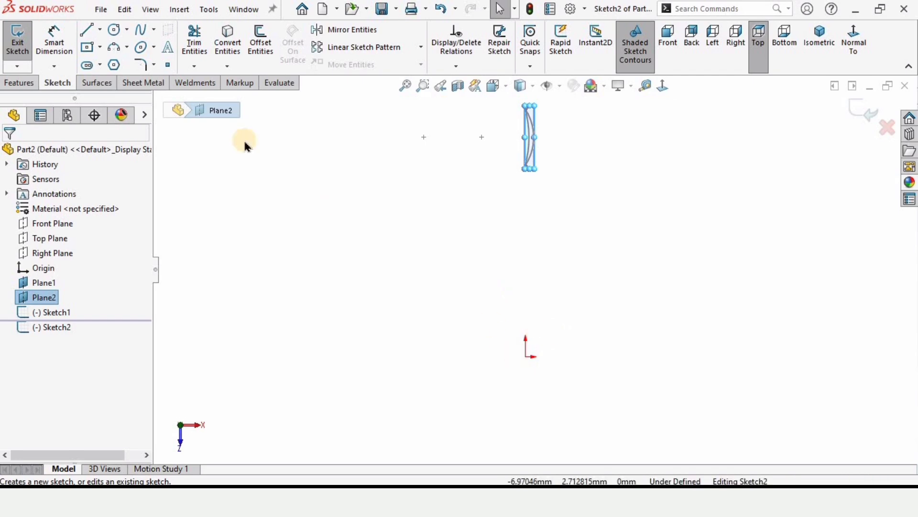
{"action": "left_click", "coordinate": [114, 47]}
{"action": "left_click", "coordinate": [530, 193]}
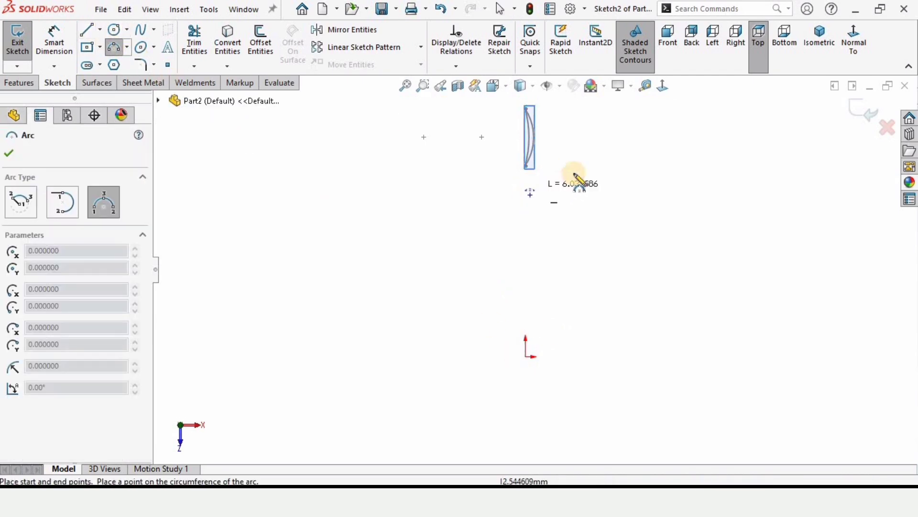
{"action": "left_click", "coordinate": [587, 146]}
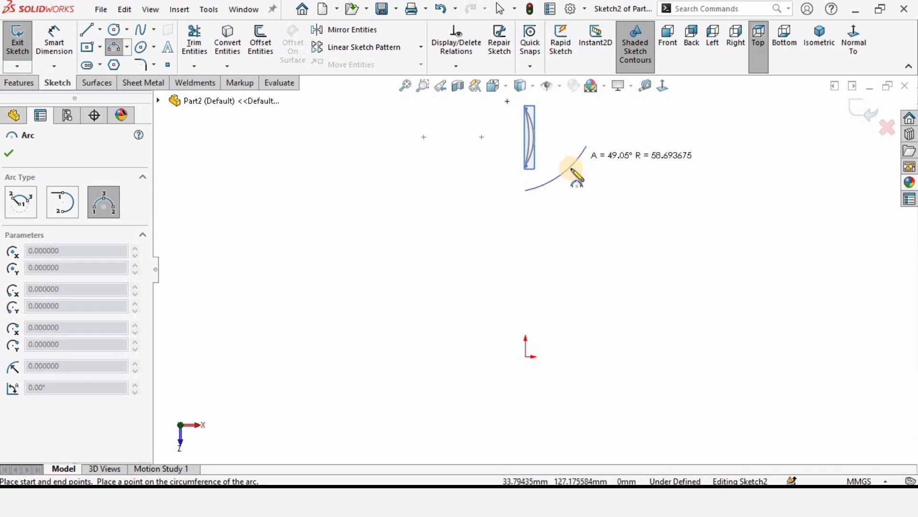
{"action": "left_click", "coordinate": [570, 170]}
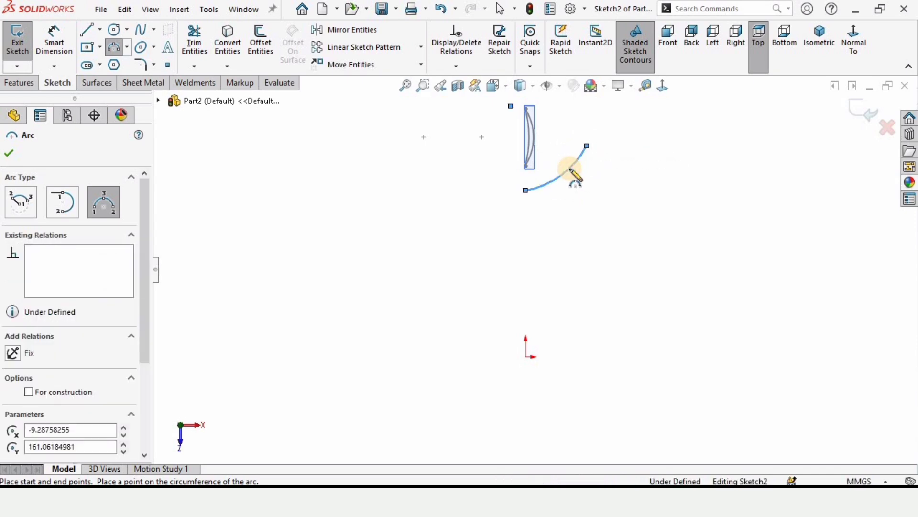
{"action": "key", "text": "Escape"}
Step: Dimension the vertical distance from the origin to the arc's lower endpoint as 128.6 mm
{"action": "scroll", "coordinate": [566, 182], "scroll_direction": "down", "scroll_amount": 1}
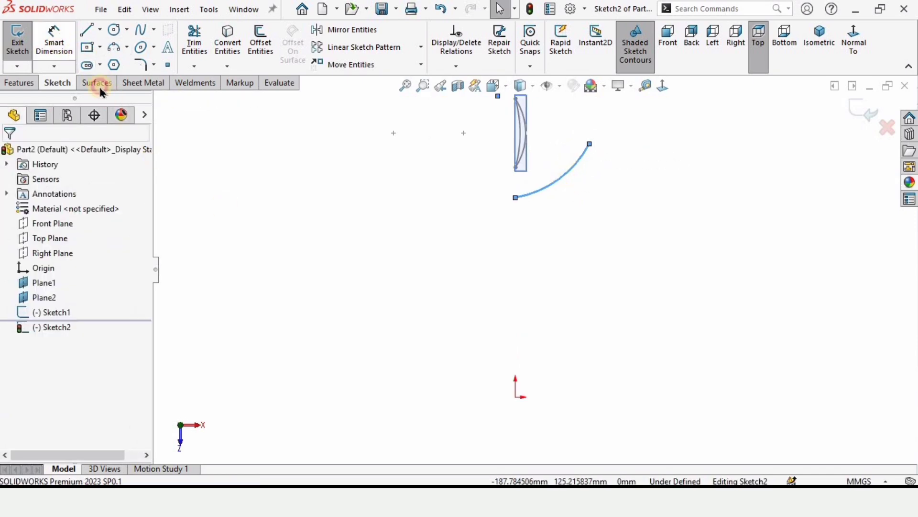
{"action": "left_click", "coordinate": [56, 44]}
{"action": "left_click", "coordinate": [517, 396]}
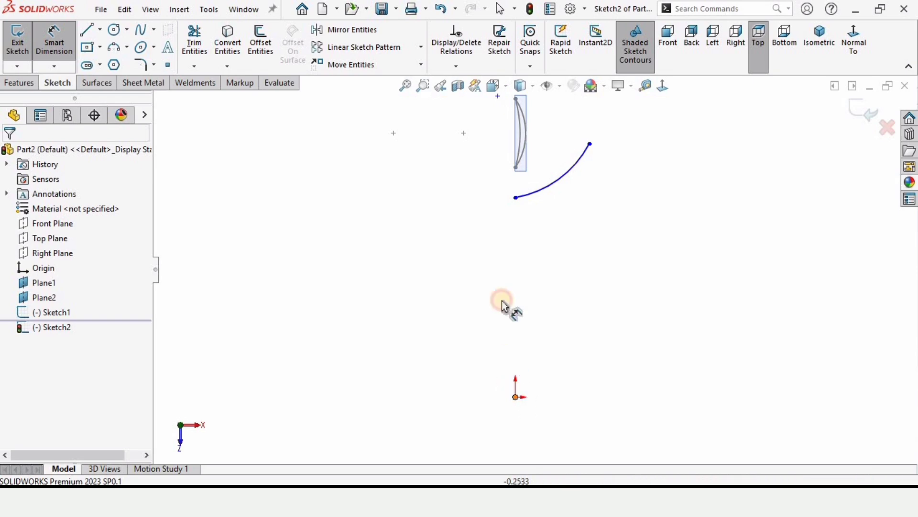
{"action": "left_click", "coordinate": [515, 198]}
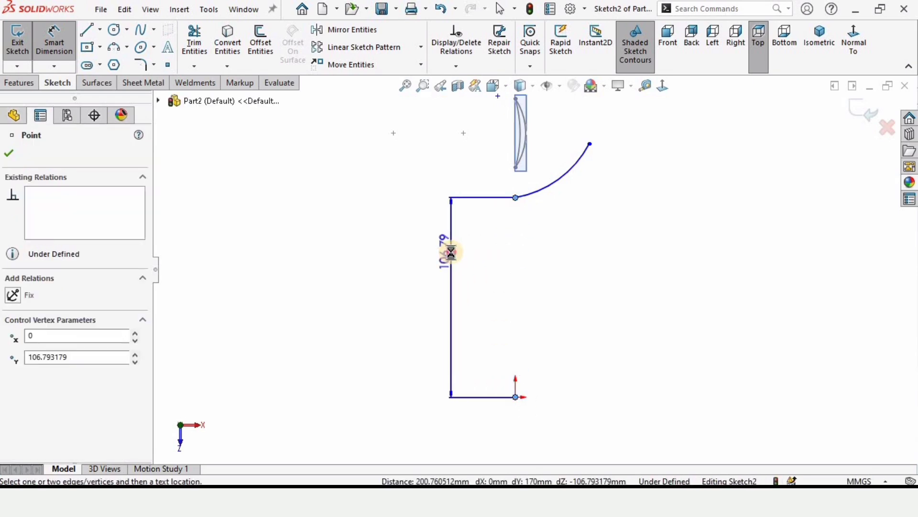
{"action": "left_click", "coordinate": [446, 250]}
{"action": "type", "text": "12"}
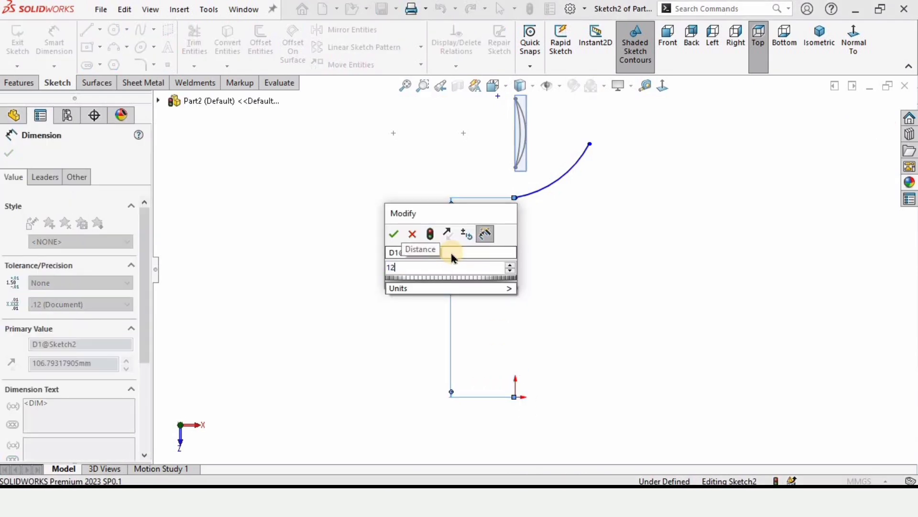
{"action": "type", "text": "8.6"}
{"action": "key", "text": "Return"}
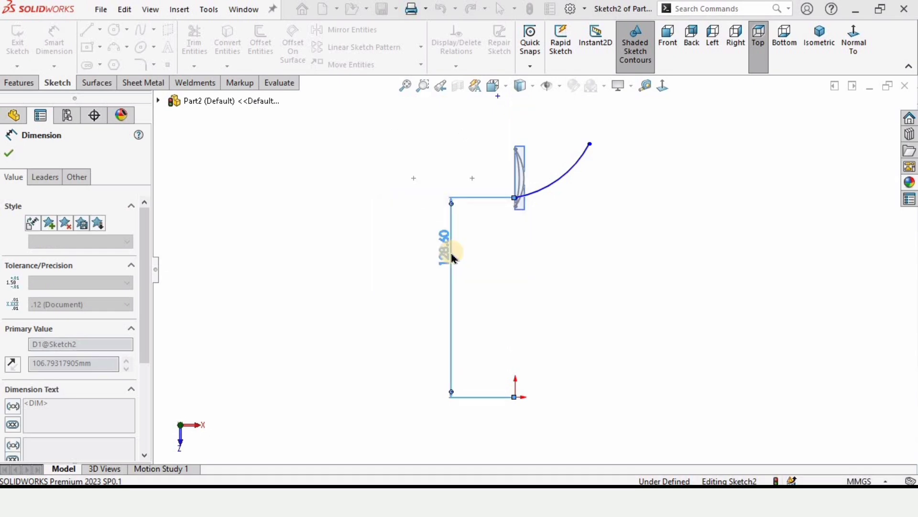
{"action": "key", "text": "Escape"}
Step: Add a Vertical relation between the arc's lower endpoint and the origin
{"action": "scroll", "coordinate": [507, 251], "scroll_direction": "down", "scroll_amount": 1}
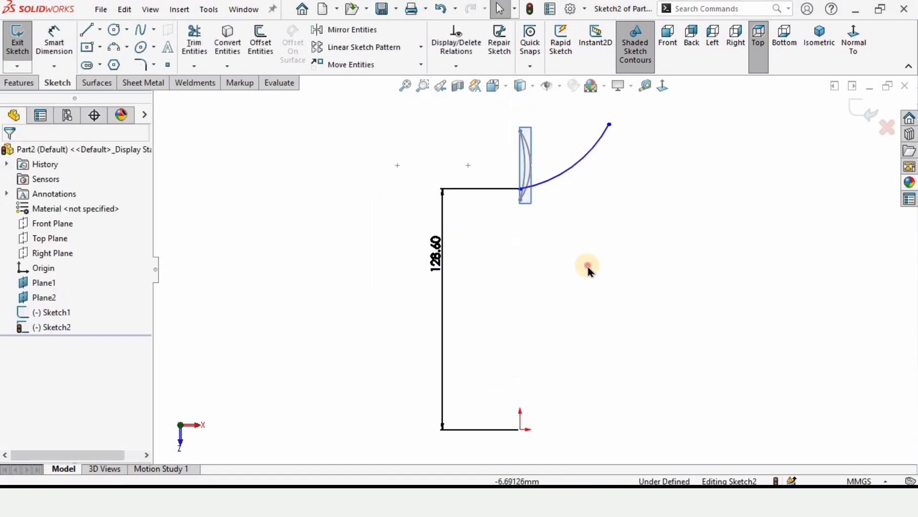
{"action": "left_click", "coordinate": [520, 189]}
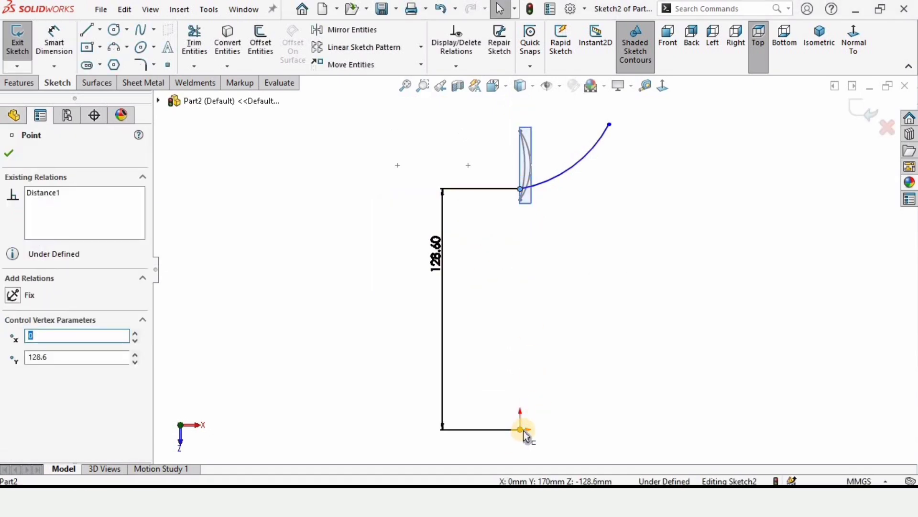
{"action": "left_click", "coordinate": [520, 429], "text": "ctrl"}
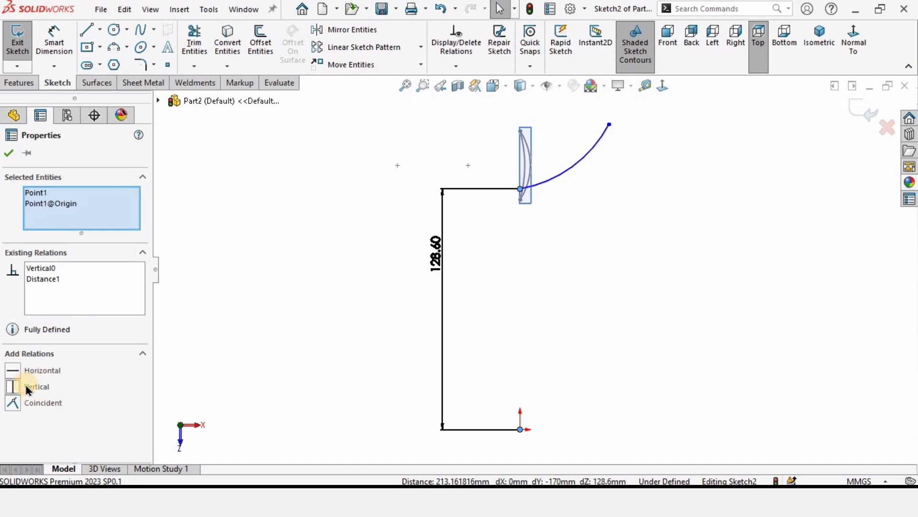
{"action": "left_click", "coordinate": [8, 153]}
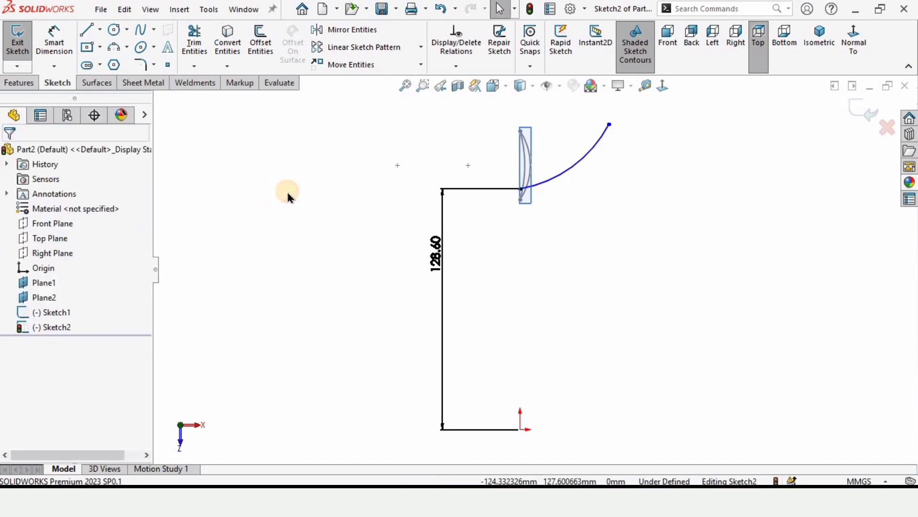
Step: Dimension the horizontal distance between the arc's two endpoints as 32.85 mm
{"action": "left_click", "coordinate": [55, 41]}
{"action": "scroll", "coordinate": [558, 127], "scroll_direction": "down", "scroll_amount": 1}
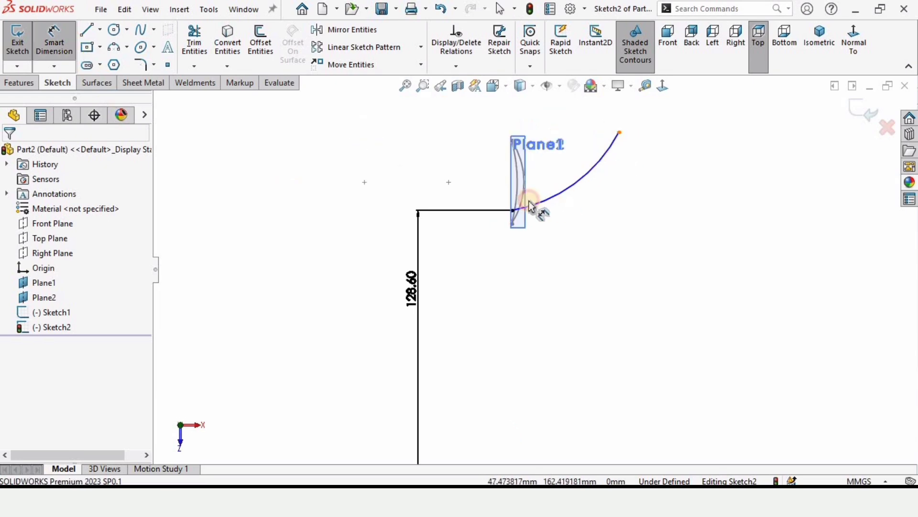
{"action": "left_click", "coordinate": [512, 210]}
{"action": "scroll", "coordinate": [542, 148], "scroll_direction": "up", "scroll_amount": 2}
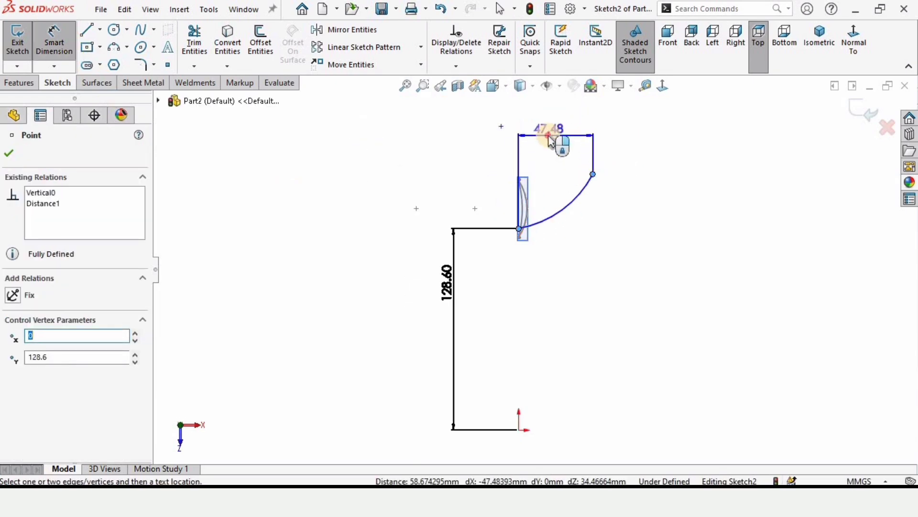
{"action": "left_click", "coordinate": [550, 139]}
{"action": "left_click", "coordinate": [549, 139]}
{"action": "type", "text": "32"}
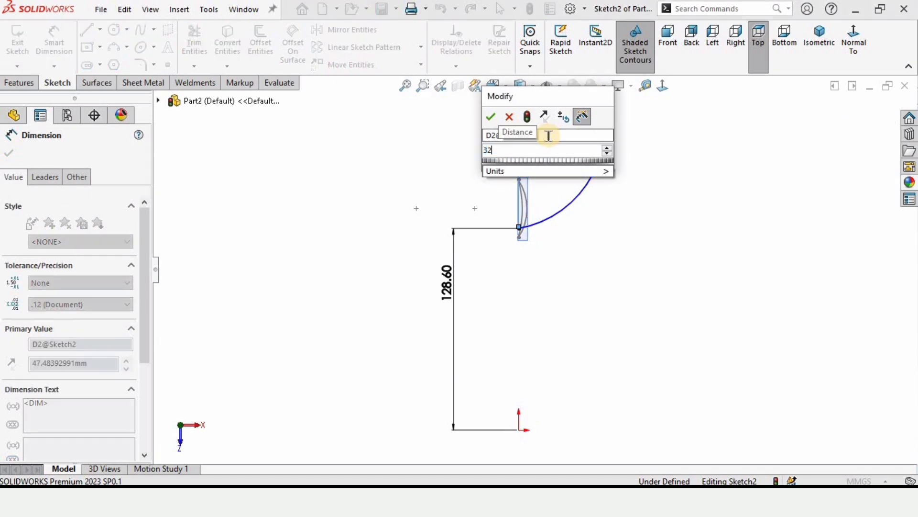
{"action": "type", "text": ".85"}
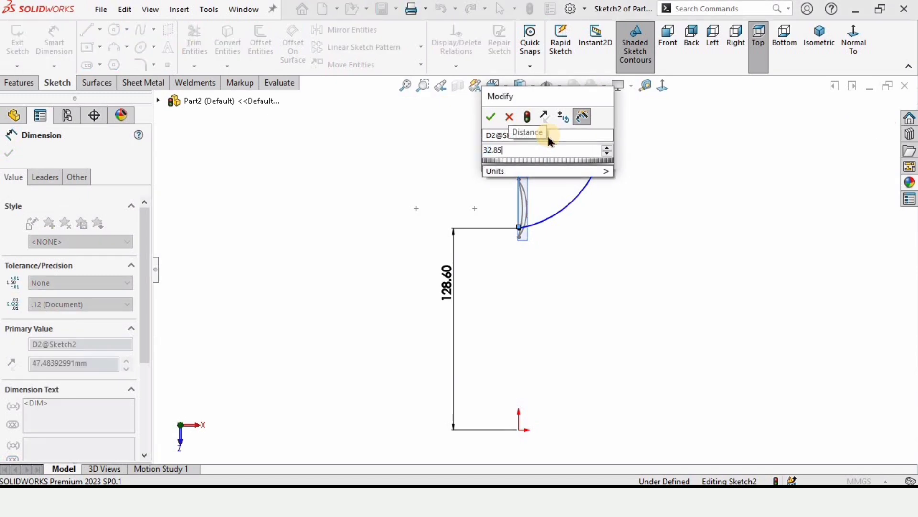
{"action": "key", "text": "Return"}
Step: Dimension the vertical distance between the arc's two endpoints as 32.5 mm
{"action": "scroll", "coordinate": [539, 235], "scroll_direction": "down", "scroll_amount": 2}
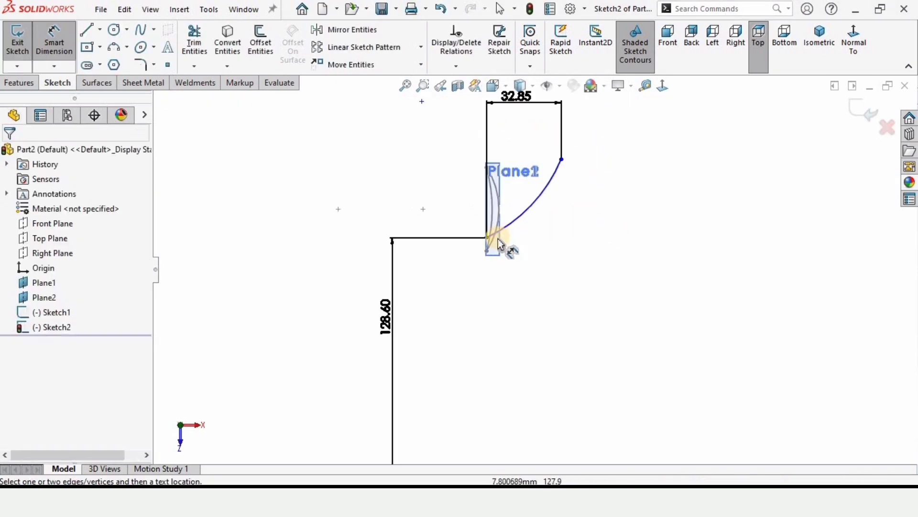
{"action": "left_click", "coordinate": [486, 238]}
{"action": "left_click", "coordinate": [562, 161]}
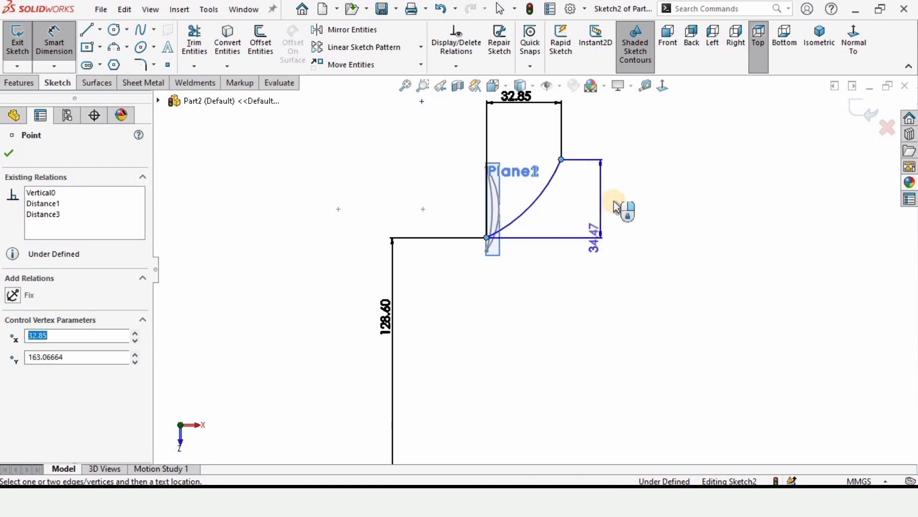
{"action": "left_click", "coordinate": [614, 209]}
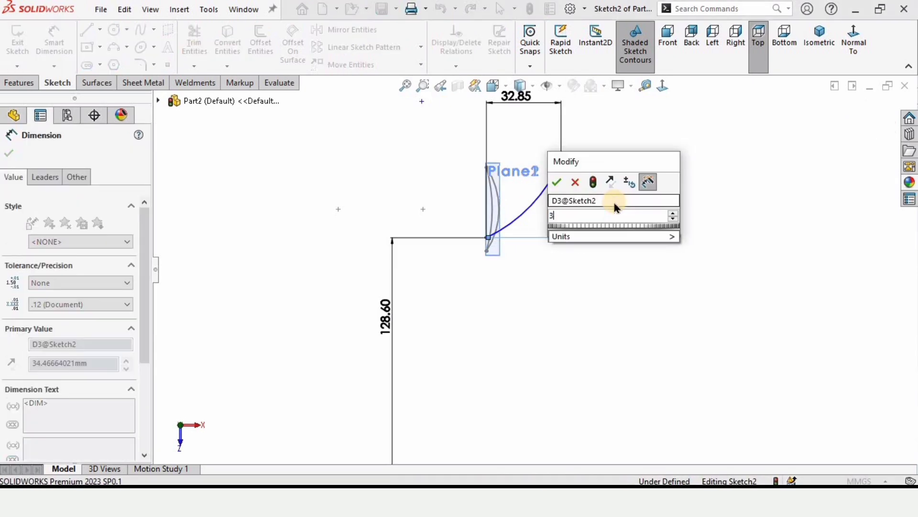
{"action": "type", "text": "32.5"}
{"action": "key", "text": "Return"}
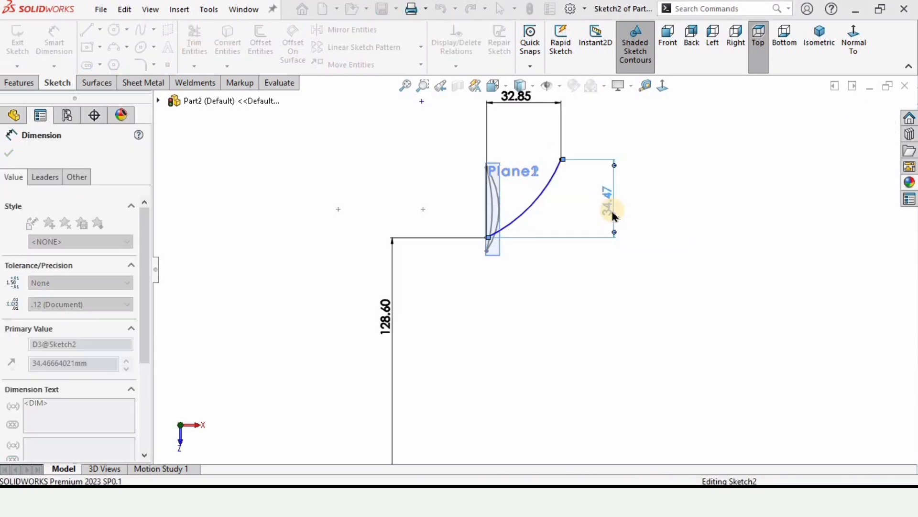
{"action": "left_click", "coordinate": [505, 359]}
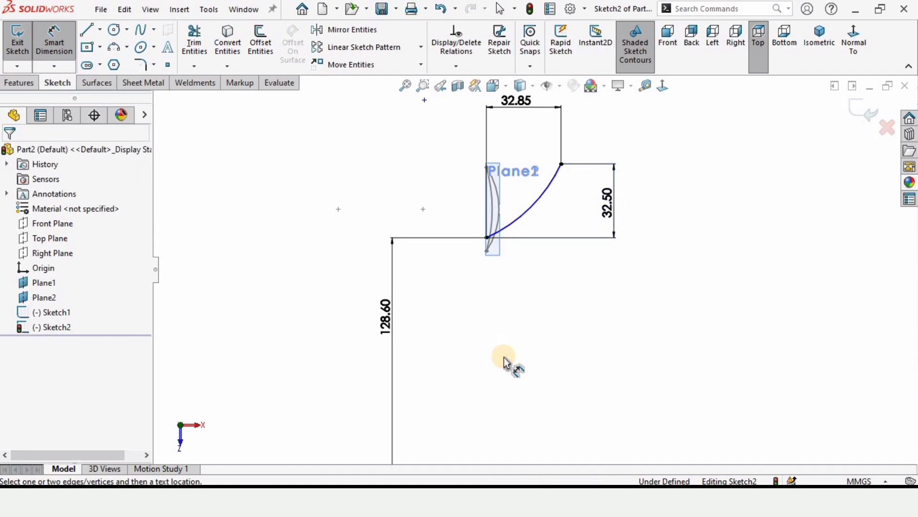
Step: Draw a second three-point arc between the first arc's endpoints, bulging to the lower right to close a crescent about 11 mm thick
{"action": "left_click", "coordinate": [113, 49]}
{"action": "scroll", "coordinate": [561, 158], "scroll_direction": "down", "scroll_amount": 1}
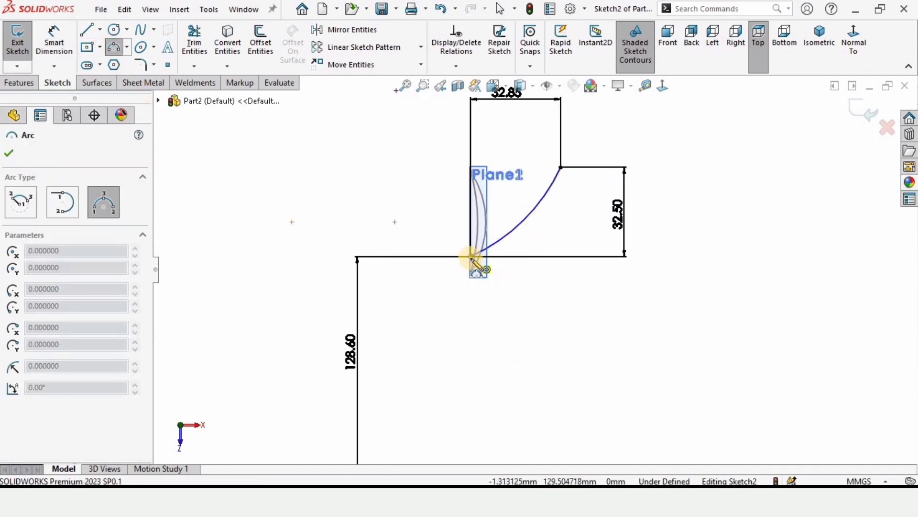
{"action": "left_click", "coordinate": [560, 167]}
{"action": "left_click", "coordinate": [567, 213]}
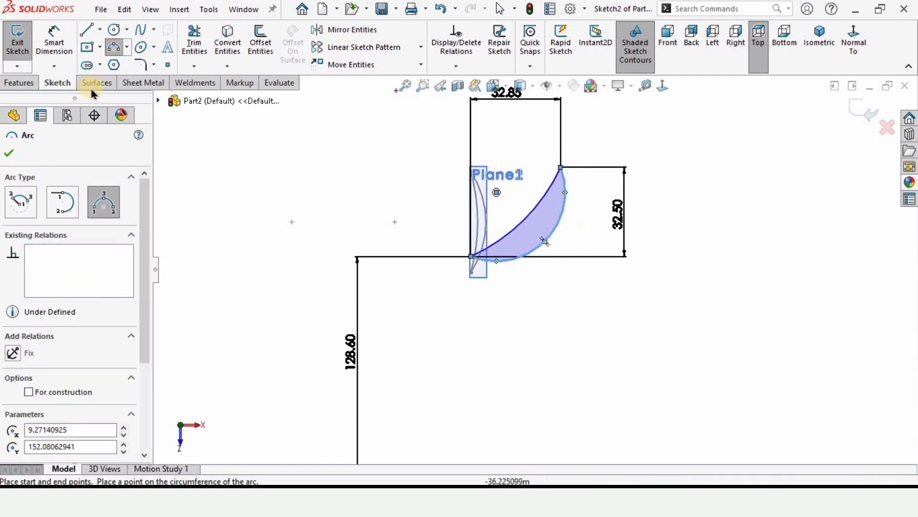
Step: Dimension the Plane2 crescent's thickness between the midpoints of its two arcs as 3 mm
{"action": "left_click", "coordinate": [55, 39]}
{"action": "scroll", "coordinate": [541, 227], "scroll_direction": "down", "scroll_amount": 1}
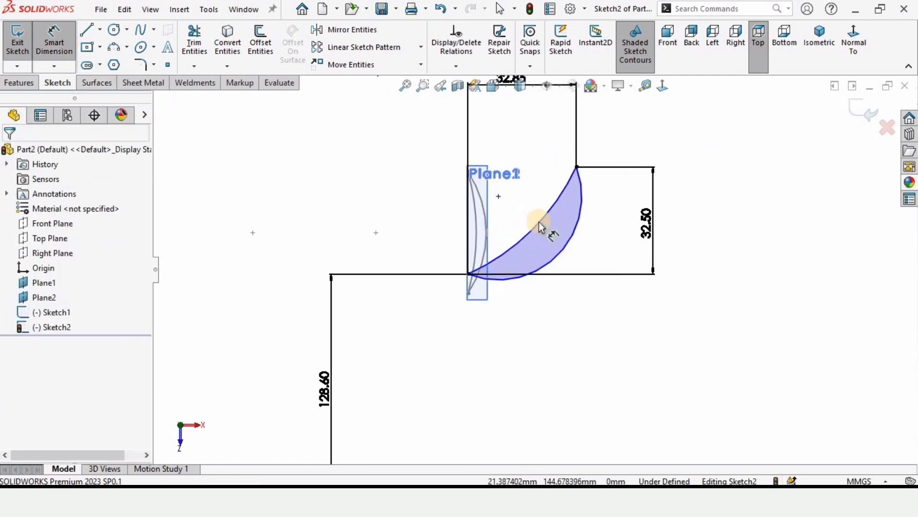
{"action": "left_click", "coordinate": [556, 261]}
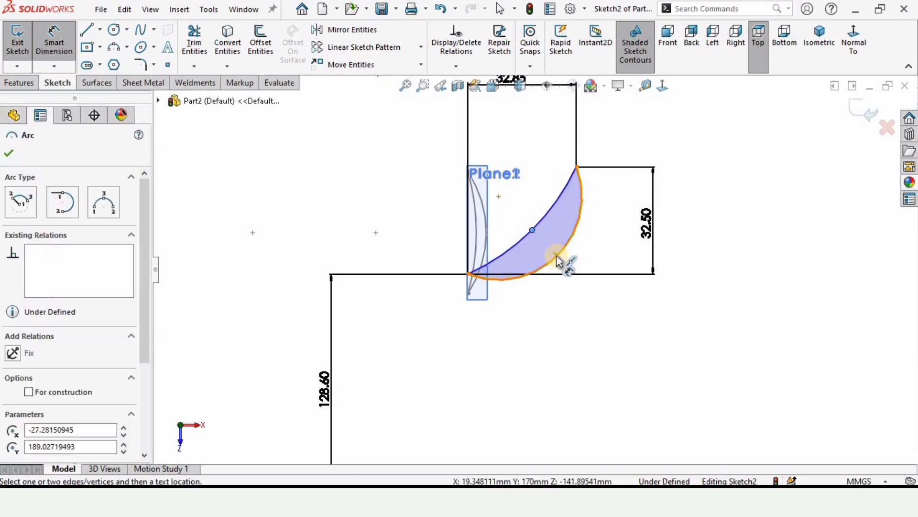
{"action": "left_click", "coordinate": [574, 228]}
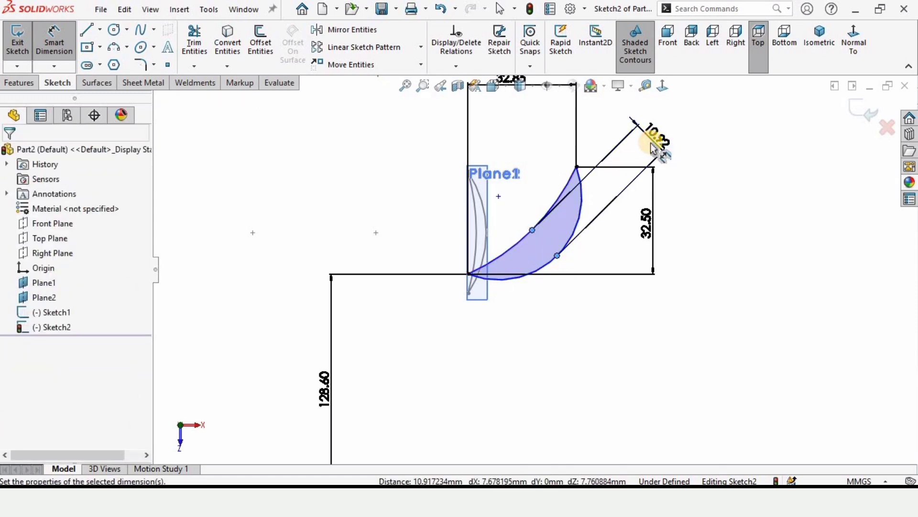
{"action": "left_click", "coordinate": [651, 146]}
{"action": "type", "text": "412mm"}
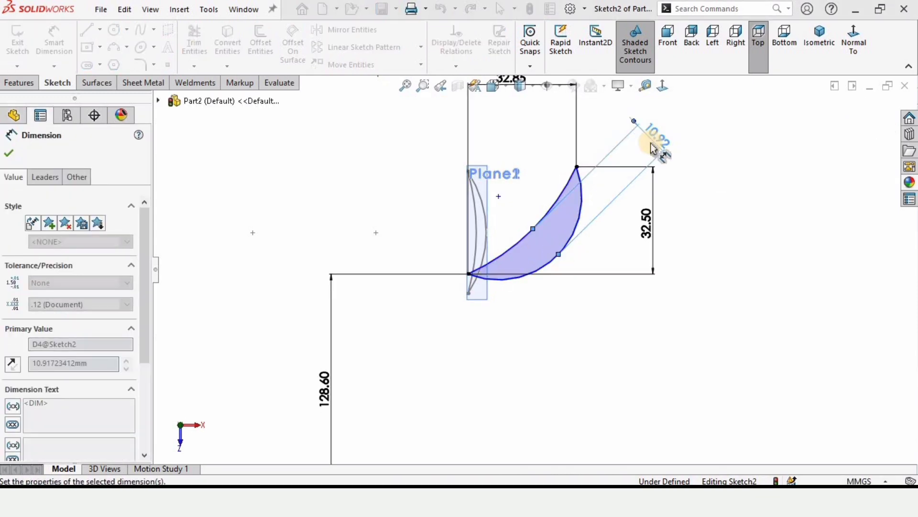
{"action": "key", "text": "Return"}
{"action": "key", "text": "f"}
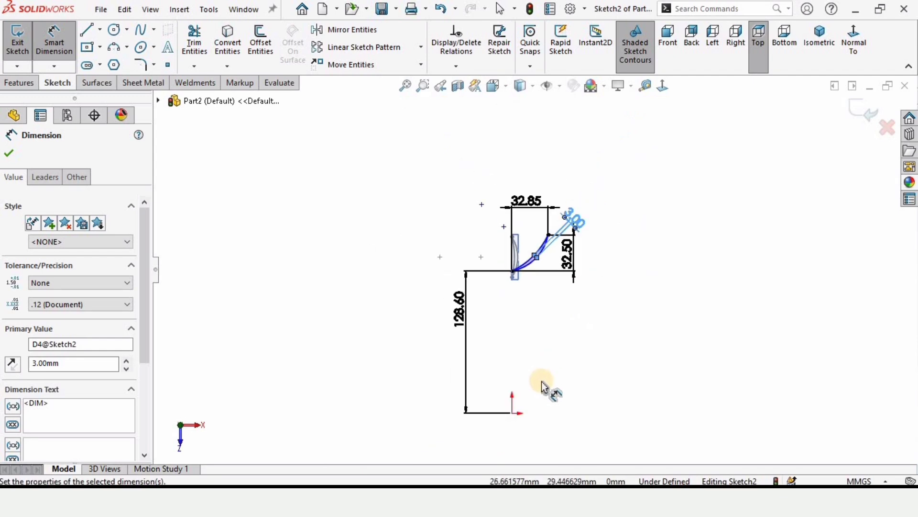
Step: Close the crescent sketch on Plane2 and start a new 3D sketch
{"action": "left_click", "coordinate": [869, 112]}
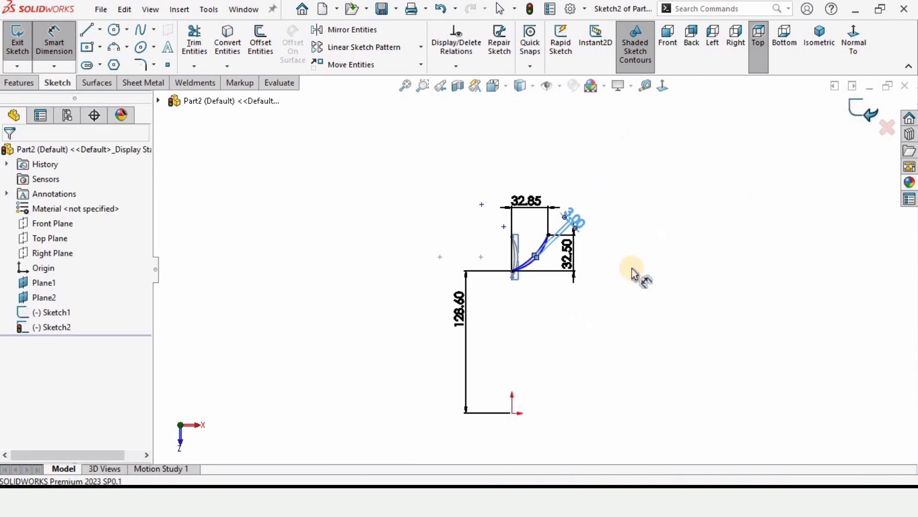
{"action": "key", "text": "ctrl+b"}
{"action": "mouse_move", "coordinate": [548, 295]}
{"action": "middle_mouse_down"}
{"action": "mouse_move", "coordinate": [588, 252]}
{"action": "mouse_move", "coordinate": [648, 281]}
{"action": "mouse_move", "coordinate": [581, 363]}
{"action": "mouse_move", "coordinate": [538, 310]}
{"action": "mouse_move", "coordinate": [549, 324]}
{"action": "middle_mouse_up"}
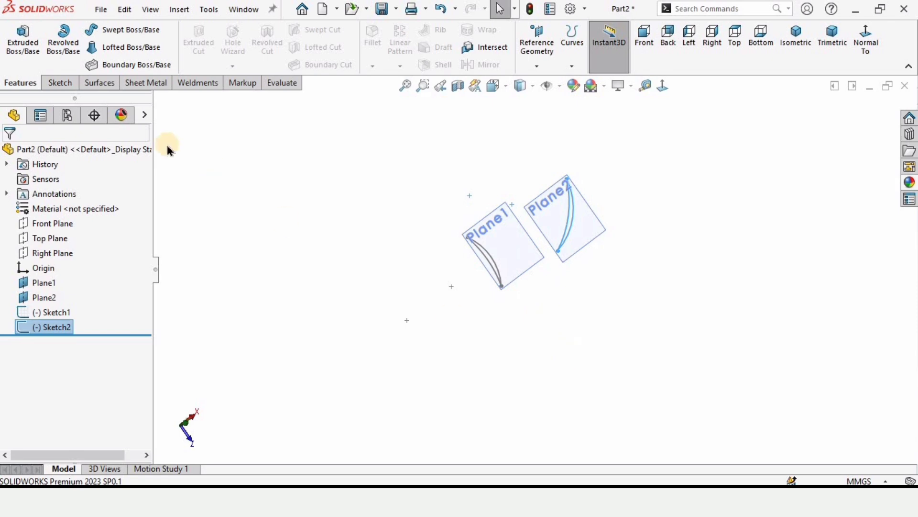
{"action": "left_click", "coordinate": [56, 84]}
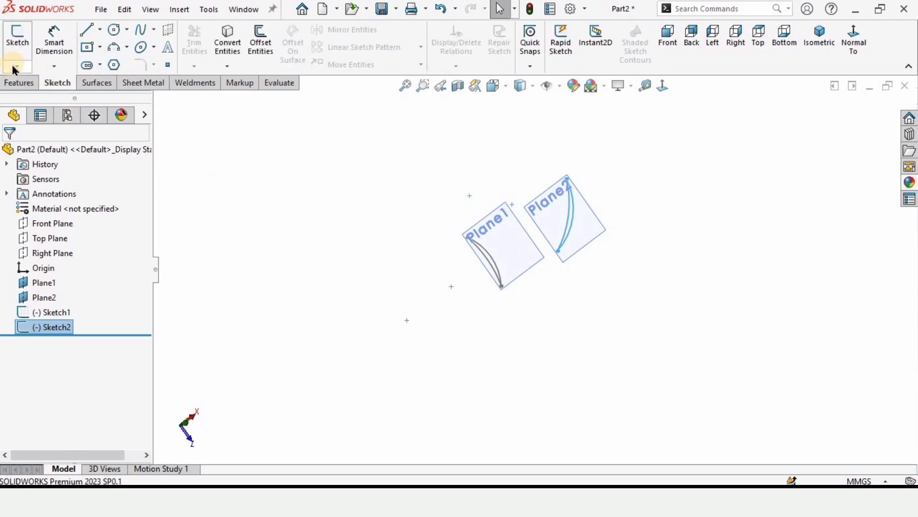
{"action": "left_click", "coordinate": [15, 66]}
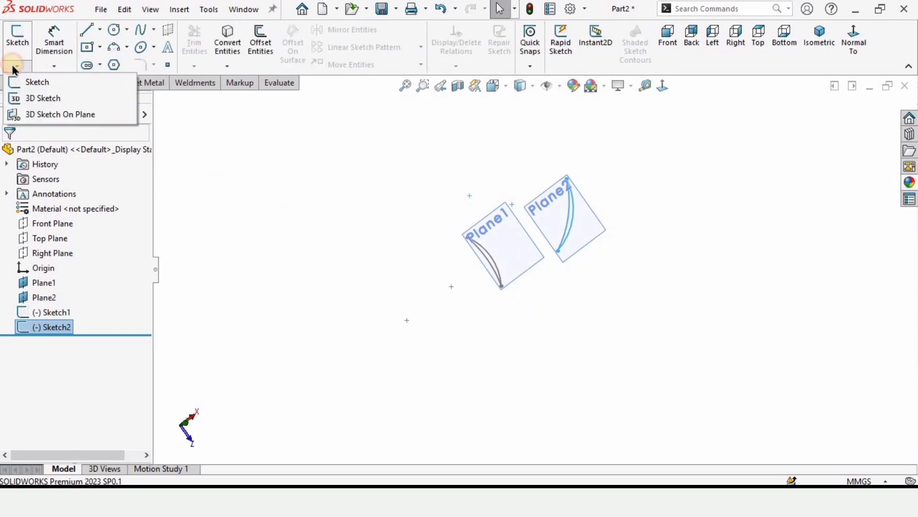
{"action": "left_click", "coordinate": [48, 101]}
{"action": "scroll", "coordinate": [484, 241], "scroll_direction": "down", "scroll_amount": 2}
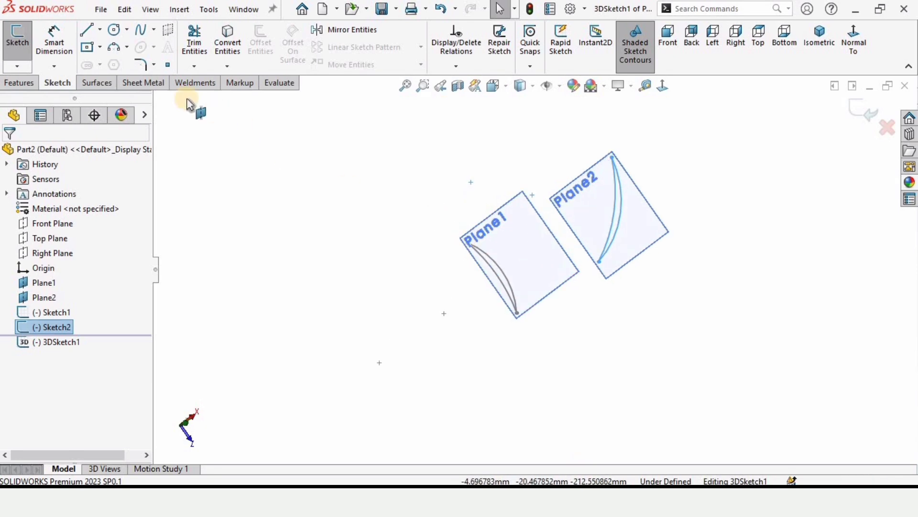
Step: Draw a 3D spline from the Plane2 crescent's tip farthest from the origin, through one intermediate point, to the matching tip of the Plane1 crescent
{"action": "left_click", "coordinate": [142, 35]}
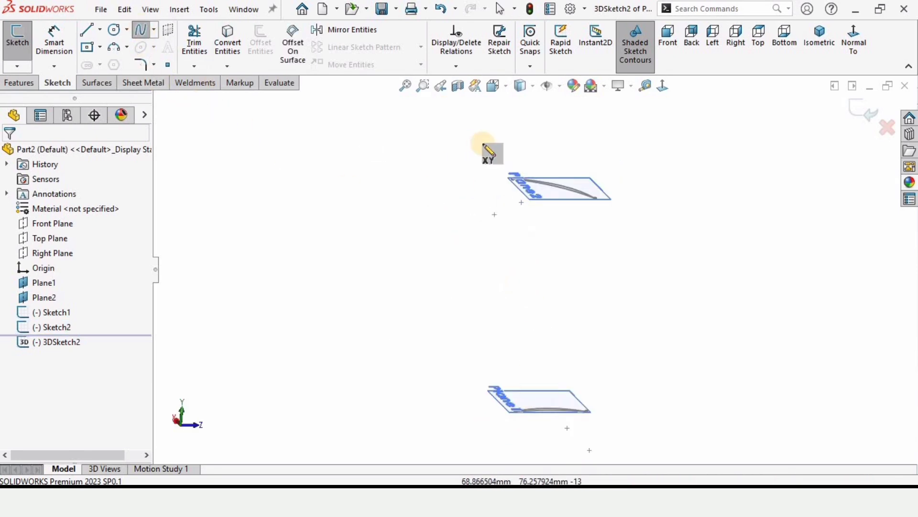
{"action": "scroll", "coordinate": [512, 182], "scroll_direction": "down", "scroll_amount": 3}
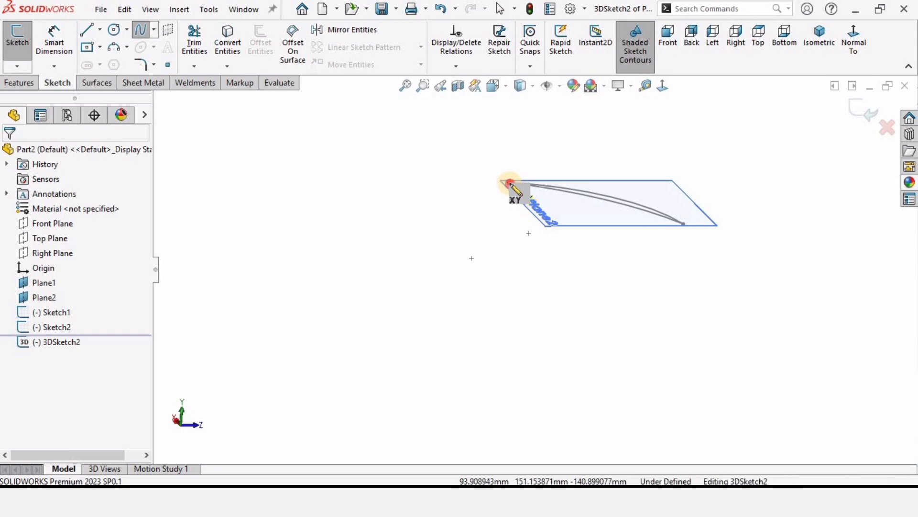
{"action": "left_click", "coordinate": [510, 183]}
{"action": "scroll", "coordinate": [583, 340], "scroll_direction": "up", "scroll_amount": 5}
{"action": "middle_click_drag", "start_coordinate": [583, 341], "coordinate": [535, 334]}
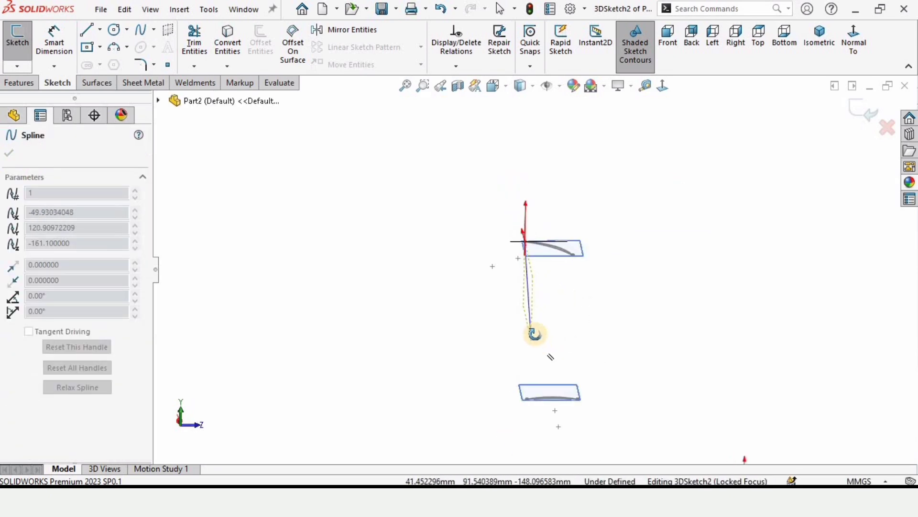
{"action": "scroll", "coordinate": [550, 366], "scroll_direction": "down", "scroll_amount": 3}
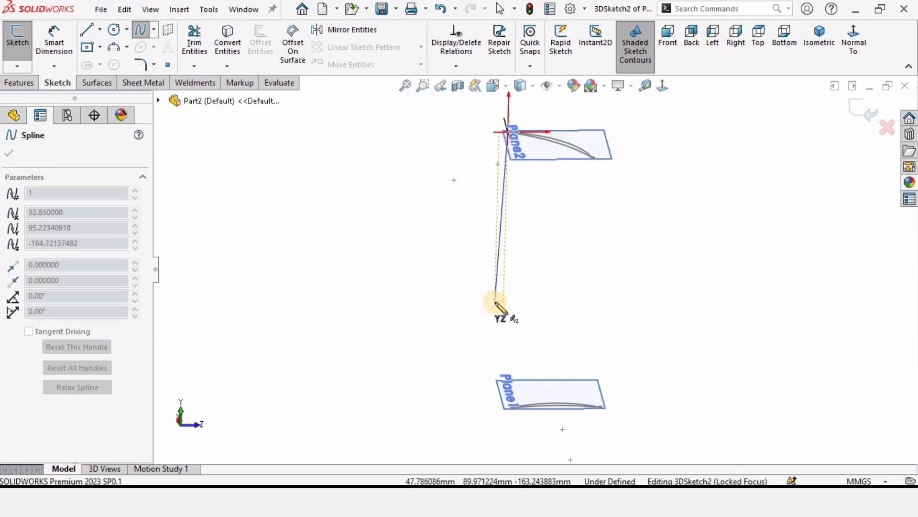
{"action": "left_click", "coordinate": [495, 302]}
{"action": "double_click", "coordinate": [511, 409]}
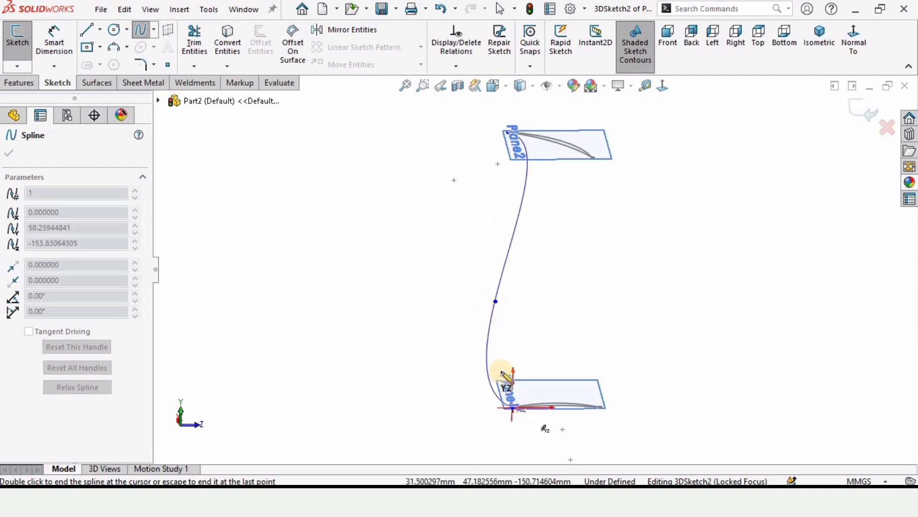
Step: Draw a second 3D spline from the Plane2 crescent's other tip, through one intermediate point, to the matching tip of the Plane1 crescent
{"action": "key", "text": "Escape"}
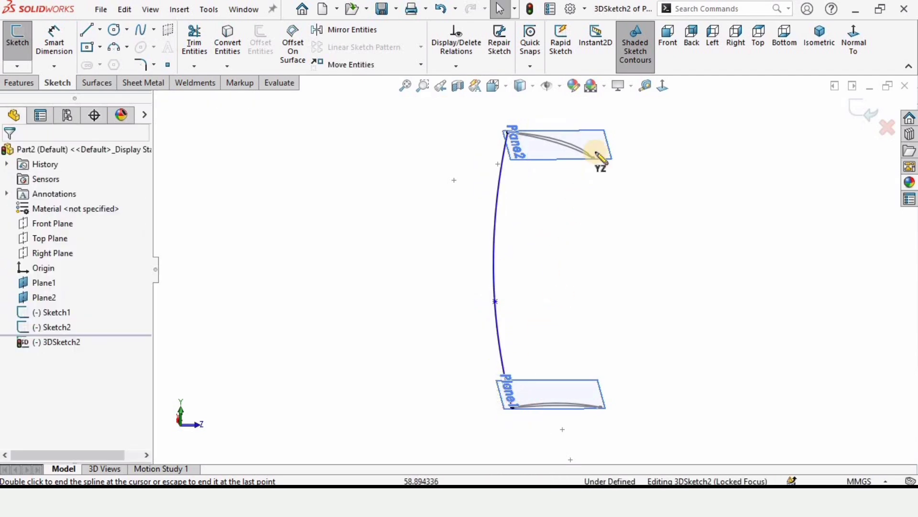
{"action": "left_click", "coordinate": [593, 158]}
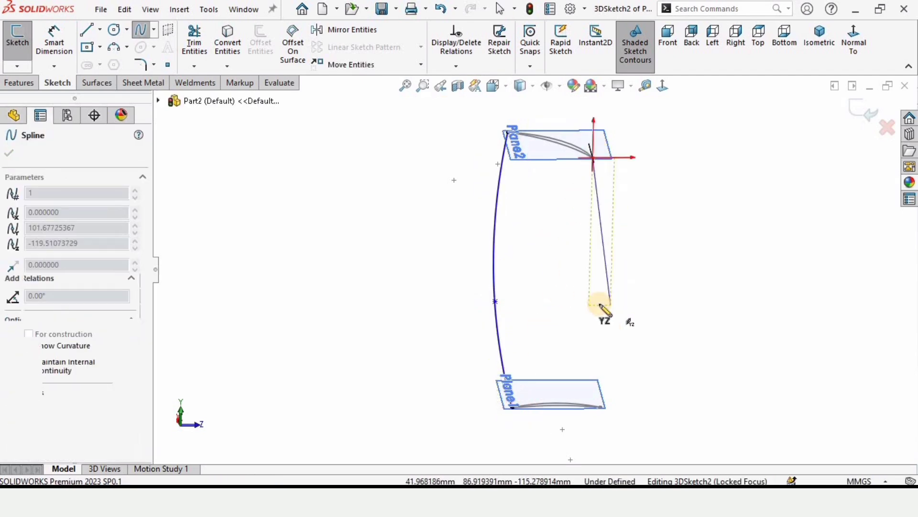
{"action": "left_click", "coordinate": [602, 302]}
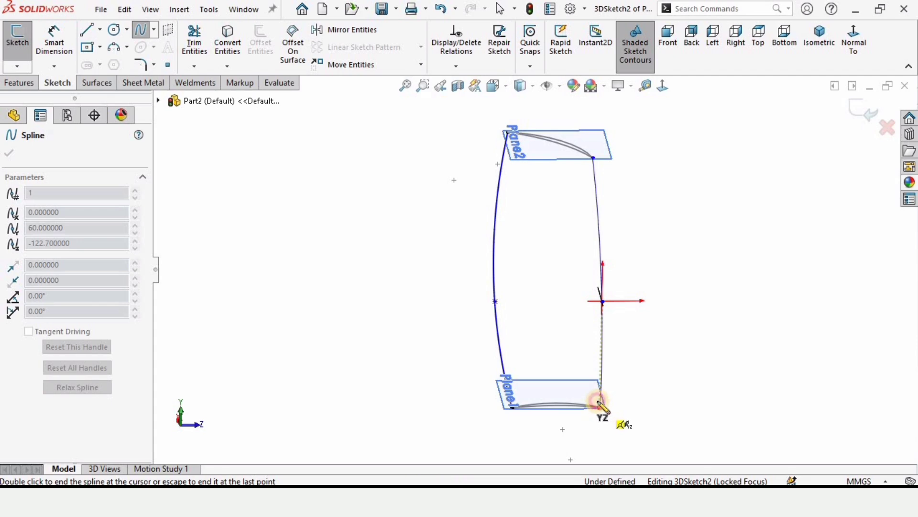
{"action": "left_click", "coordinate": [600, 404]}
{"action": "key", "text": "Escape"}
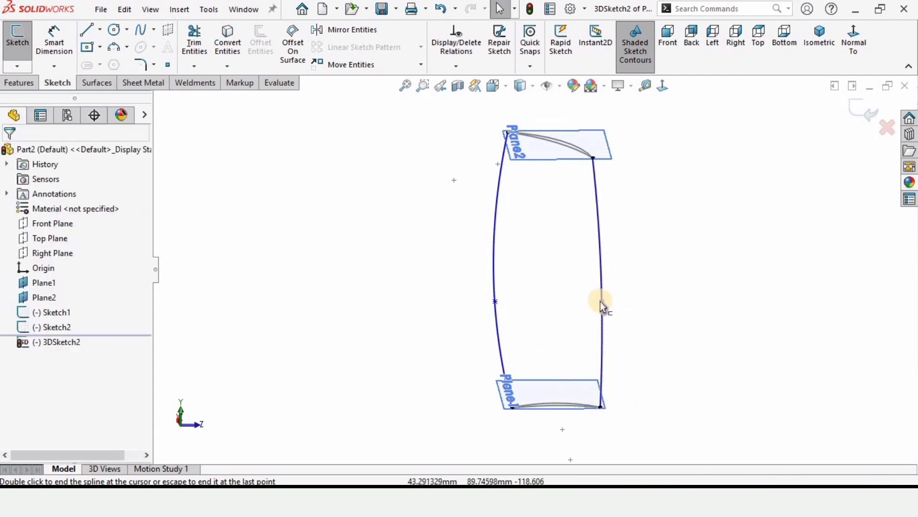
Step: Move the intermediate points of both splines outward so the curves bow away from each other, and close the 3D sketch
{"action": "left_click", "coordinate": [603, 302]}
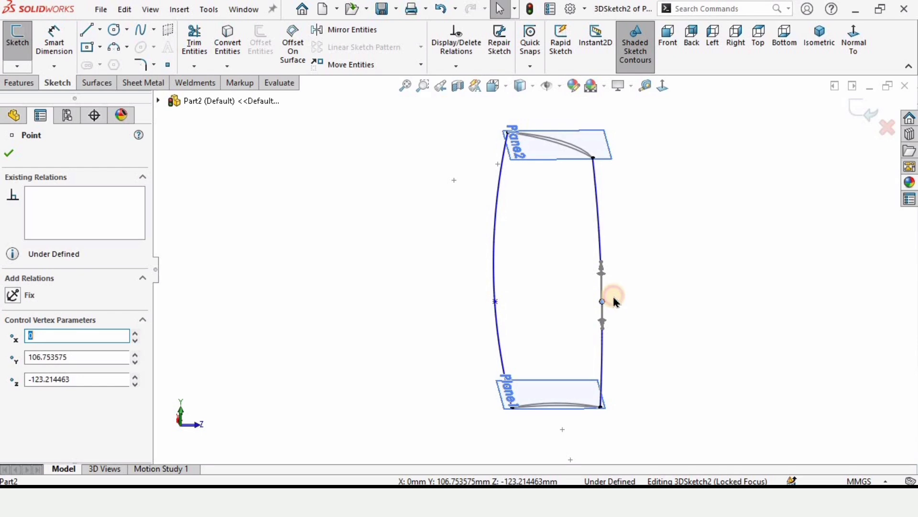
{"action": "left_click_drag", "start_coordinate": [612, 296], "coordinate": [615, 294]}
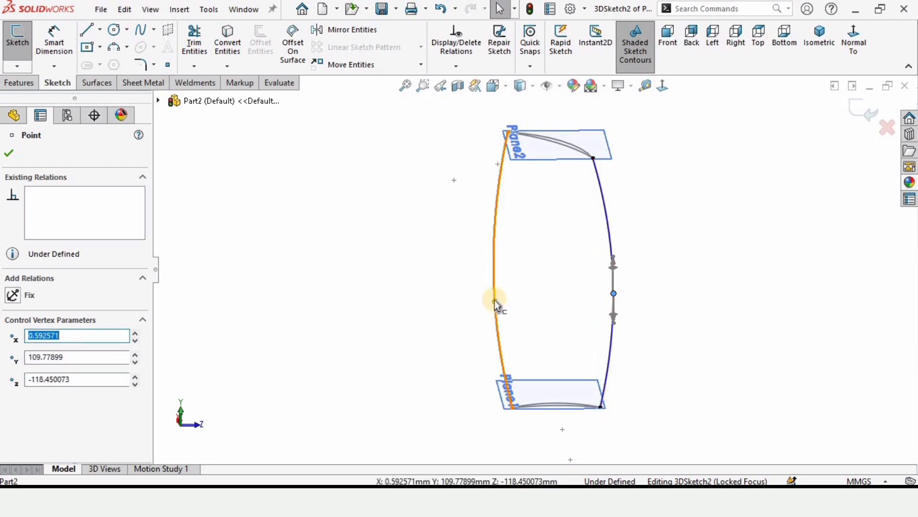
{"action": "left_click_drag", "start_coordinate": [495, 301], "coordinate": [483, 294]}
{"action": "left_click_drag", "start_coordinate": [483, 301], "coordinate": [485, 300]}
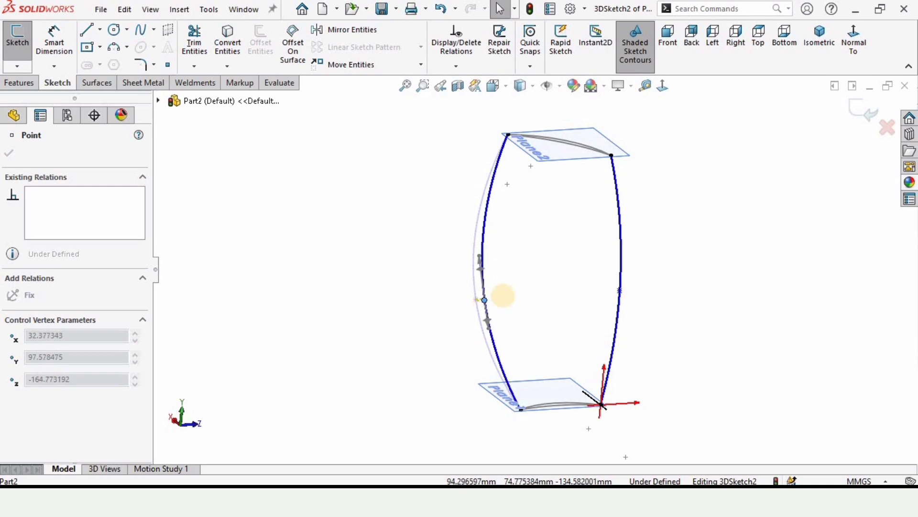
{"action": "left_click", "coordinate": [584, 298]}
{"action": "mouse_move", "coordinate": [520, 305]}
{"action": "middle_mouse_down"}
{"action": "mouse_move", "coordinate": [495, 299]}
{"action": "mouse_move", "coordinate": [579, 272]}
{"action": "mouse_move", "coordinate": [476, 302]}
{"action": "middle_mouse_up"}
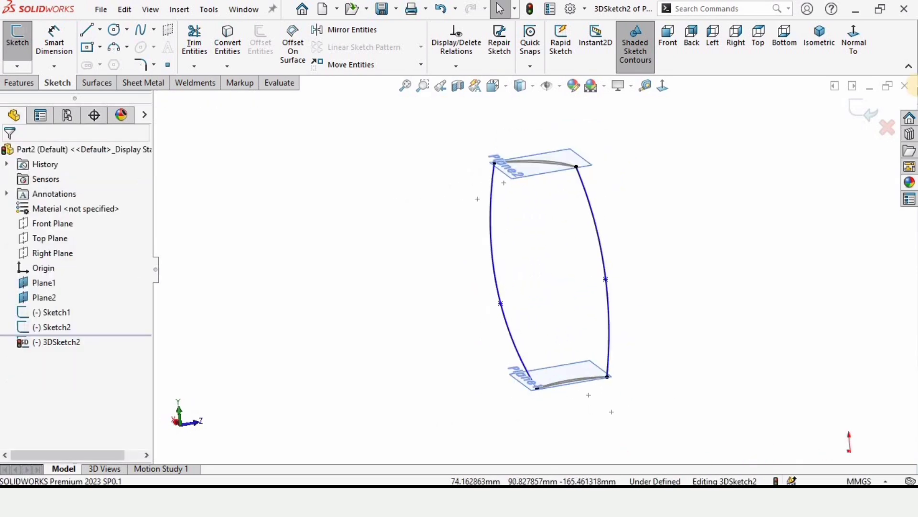
{"action": "left_click", "coordinate": [861, 109]}
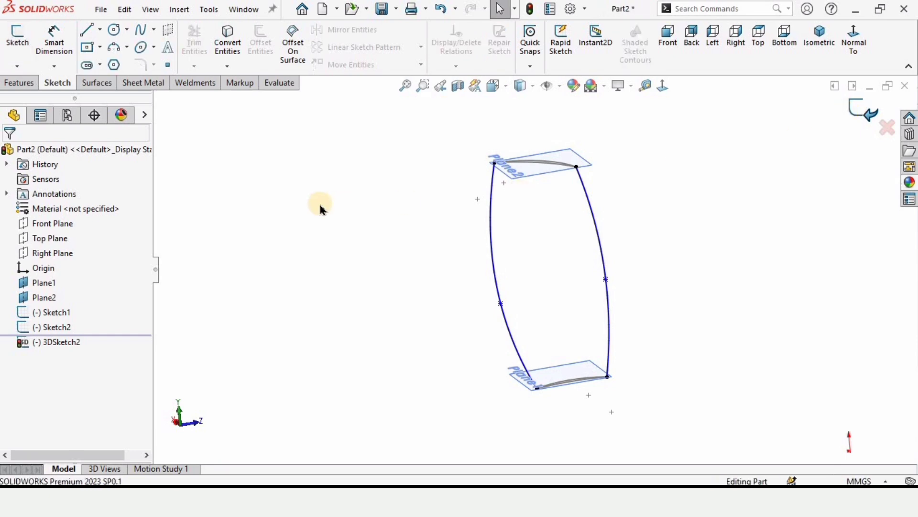
Step: Start a Lofted Boss/Base using the Plane2 crescent and the Plane1 crescent as profiles, picked in that order
{"action": "left_click", "coordinate": [26, 84]}
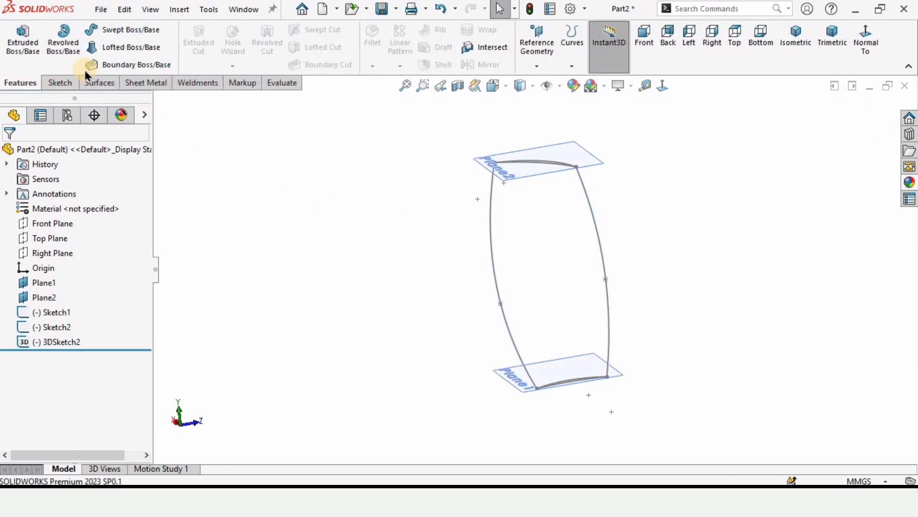
{"action": "left_click", "coordinate": [134, 47]}
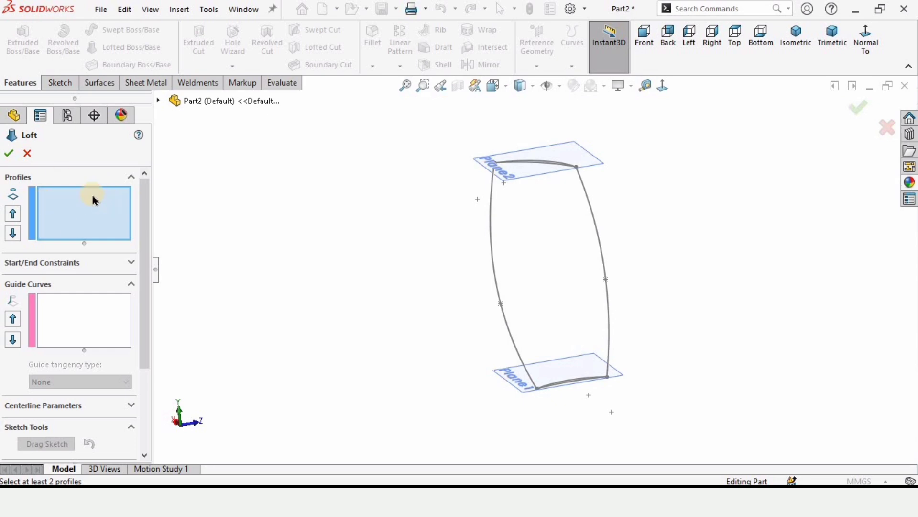
{"action": "scroll", "coordinate": [597, 181], "scroll_direction": "down", "scroll_amount": 3}
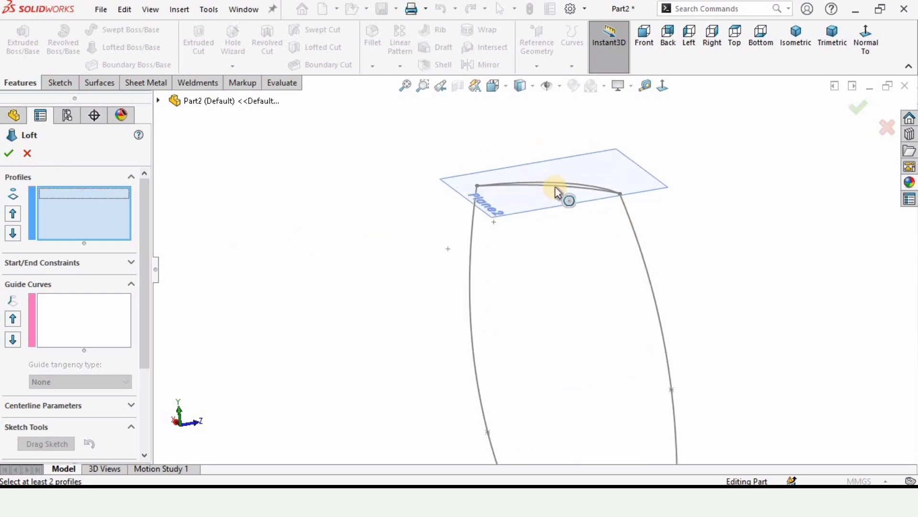
{"action": "left_click", "coordinate": [532, 210]}
{"action": "scroll", "coordinate": [528, 287], "scroll_direction": "up", "scroll_amount": 3}
{"action": "scroll", "coordinate": [553, 342], "scroll_direction": "down", "scroll_amount": 3}
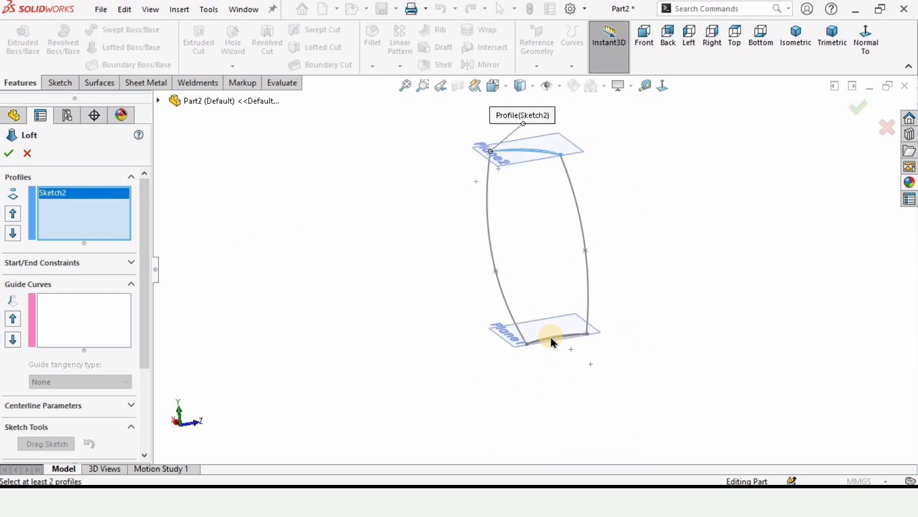
{"action": "left_click", "coordinate": [551, 319]}
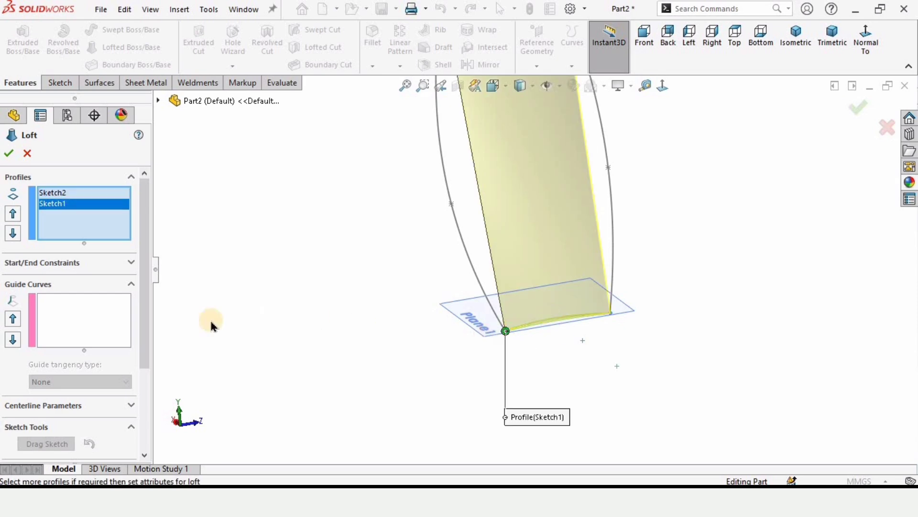
Step: Add both 3D splines as separate open-group guide curves with To Next Guide influence, and create the loft
{"action": "left_click", "coordinate": [61, 313]}
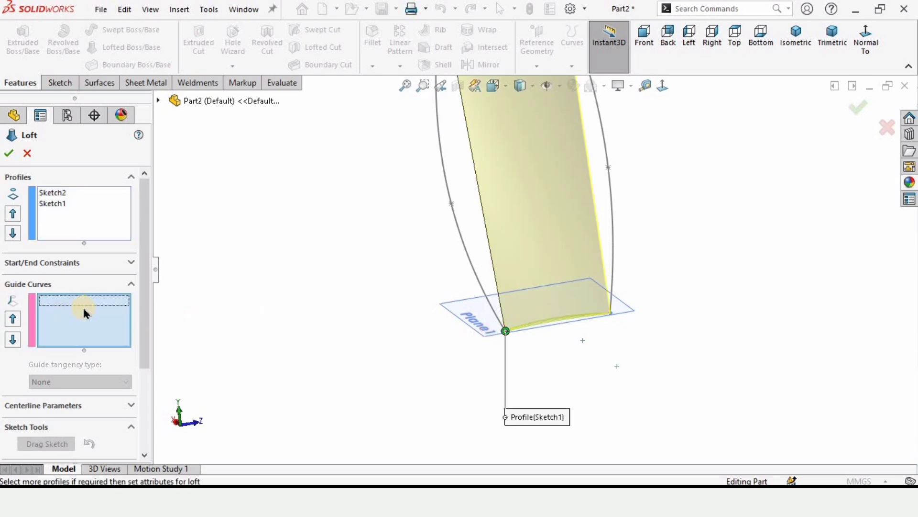
{"action": "left_click", "coordinate": [130, 284]}
{"action": "left_click", "coordinate": [121, 285]}
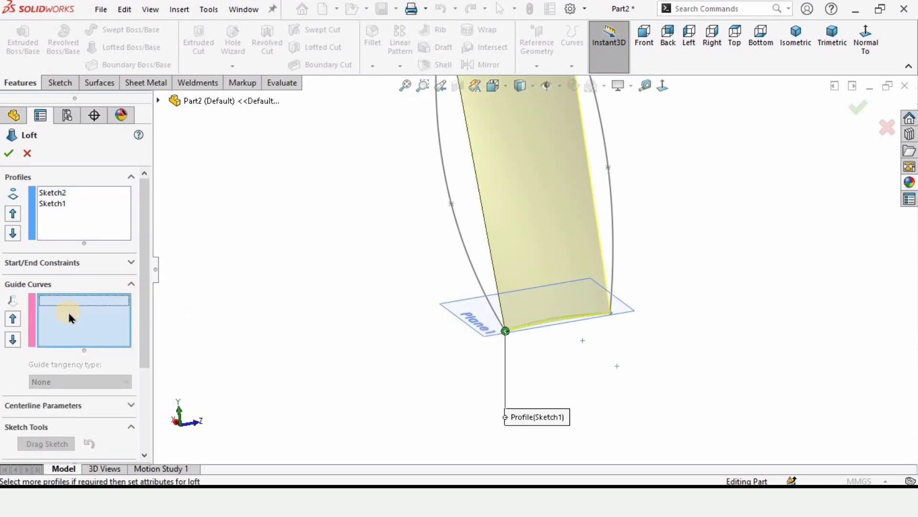
{"action": "scroll", "coordinate": [492, 166], "scroll_direction": "up", "scroll_amount": 3}
{"action": "scroll", "coordinate": [472, 144], "scroll_direction": "down", "scroll_amount": 2}
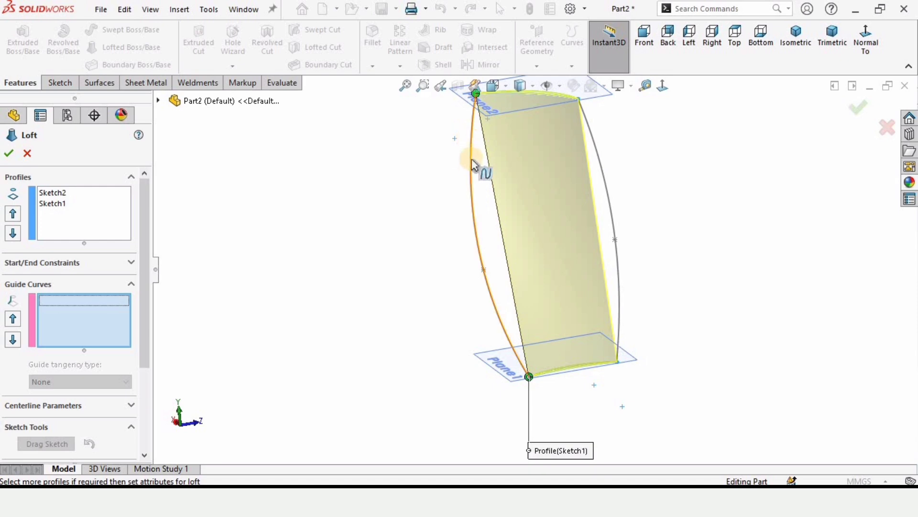
{"action": "left_click", "coordinate": [473, 163]}
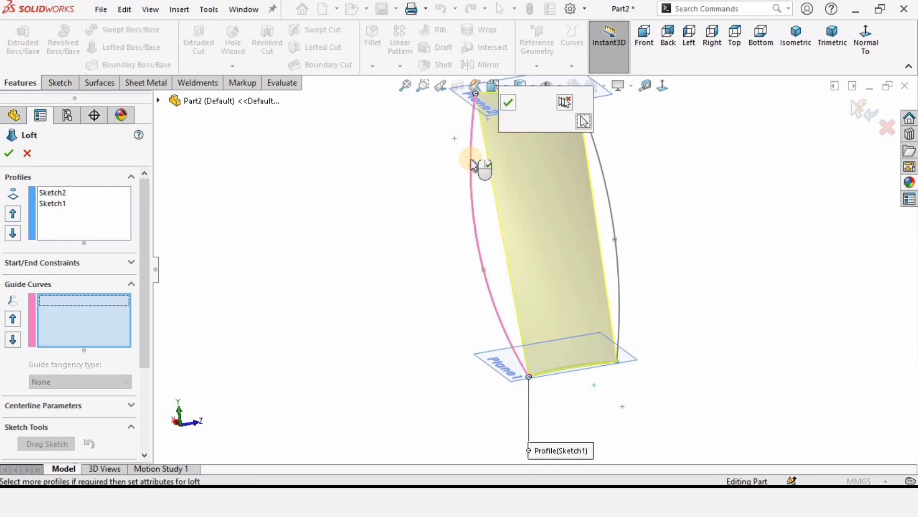
{"action": "left_click", "coordinate": [510, 102]}
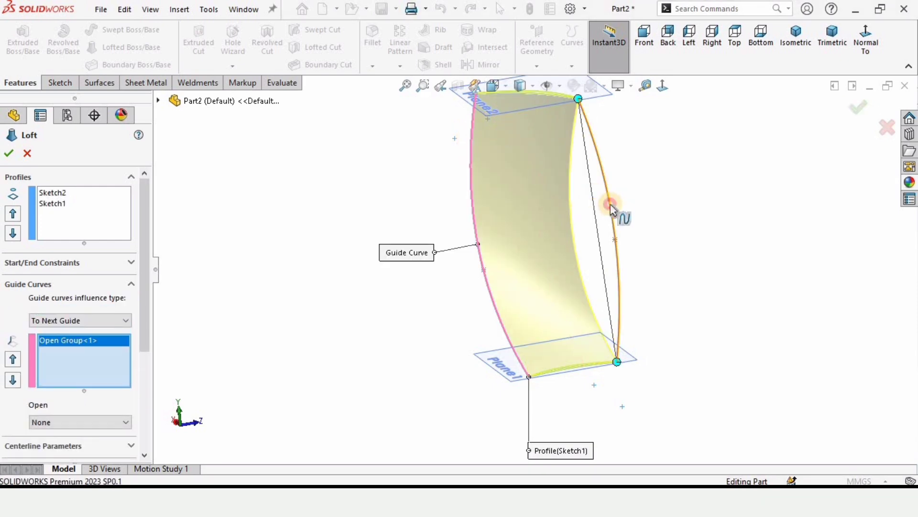
{"action": "left_click", "coordinate": [610, 209]}
{"action": "left_click", "coordinate": [645, 149]}
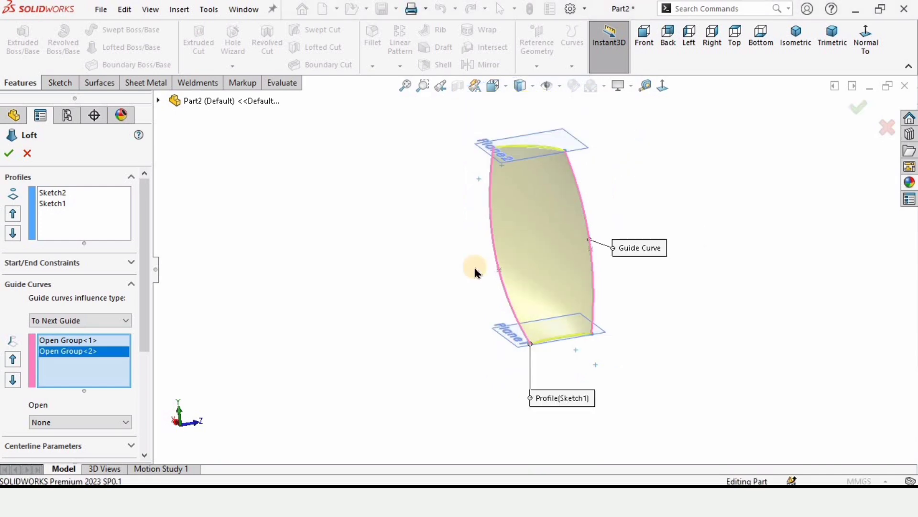
{"action": "middle_click_drag", "start_coordinate": [476, 271], "coordinate": [526, 244]}
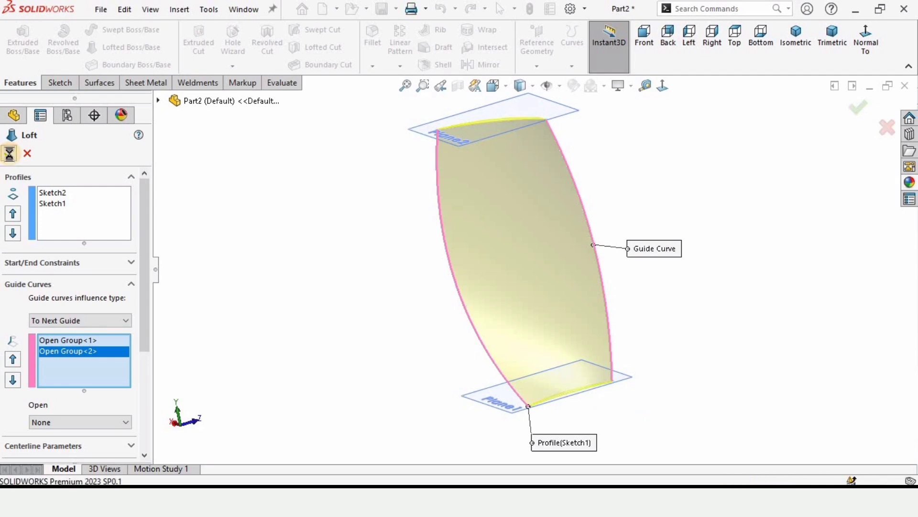
Step: Hide Plane2 and Plane1 so only the lofted blade is displayed
{"action": "middle_click_drag", "start_coordinate": [547, 214], "coordinate": [526, 225]}
{"action": "left_click", "coordinate": [483, 128]}
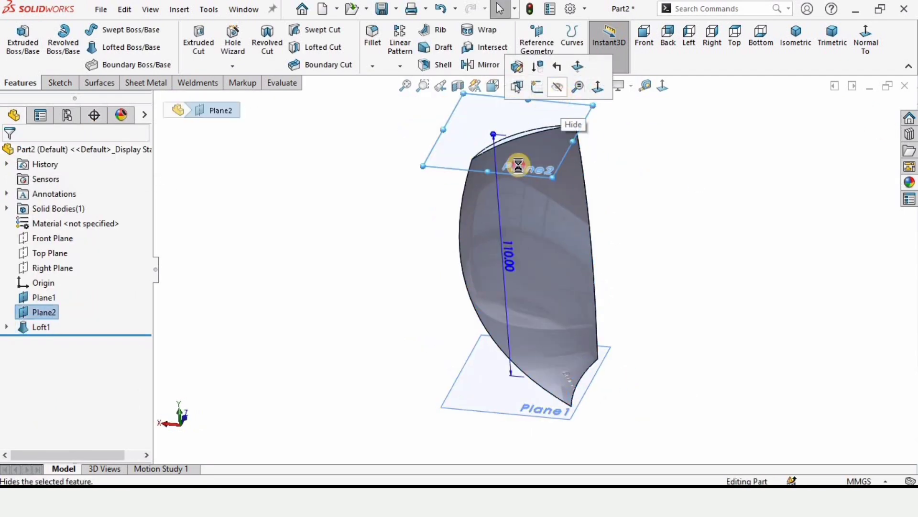
{"action": "left_click", "coordinate": [553, 105]}
{"action": "left_click", "coordinate": [508, 380]}
{"action": "left_click", "coordinate": [567, 352]}
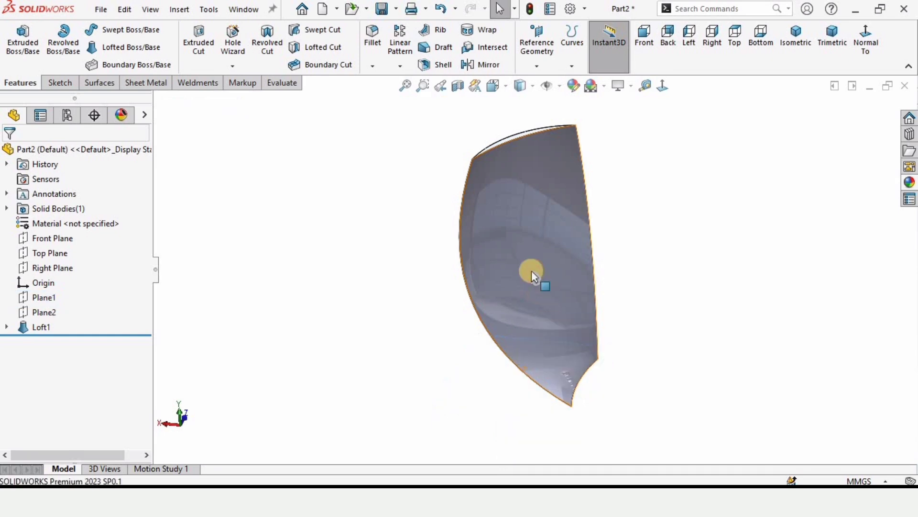
Step: Start a new sketch on the Right Plane
{"action": "mouse_move", "coordinate": [584, 239]}
{"action": "middle_mouse_down"}
{"action": "mouse_move", "coordinate": [722, 256]}
{"action": "mouse_move", "coordinate": [445, 247]}
{"action": "mouse_move", "coordinate": [557, 268]}
{"action": "middle_mouse_up"}
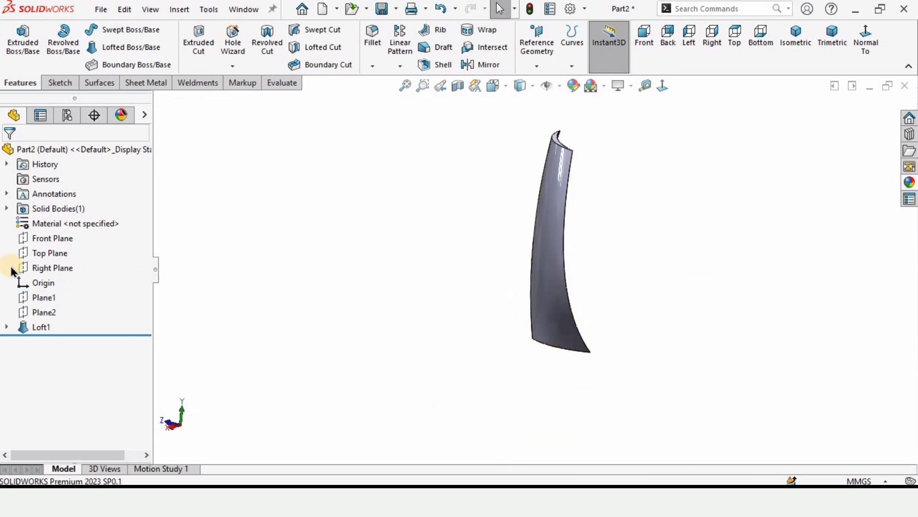
{"action": "left_click", "coordinate": [48, 268]}
{"action": "left_click", "coordinate": [48, 269]}
{"action": "left_click", "coordinate": [61, 244]}
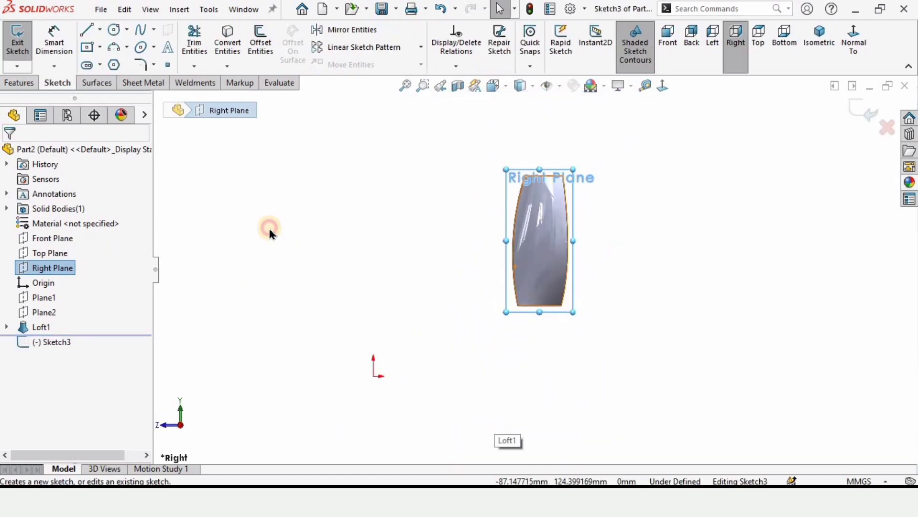
Step: Draw a closed four-line profile from the origin: horizontal base about 214 mm, vertical side, short horizontal top edge overlapping the blade, and slanted return
{"action": "left_click", "coordinate": [88, 32]}
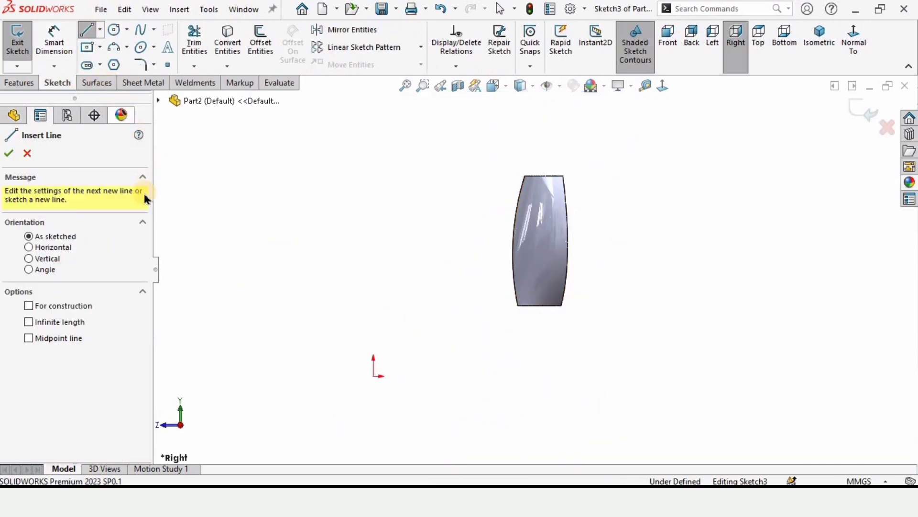
{"action": "left_click", "coordinate": [387, 386]}
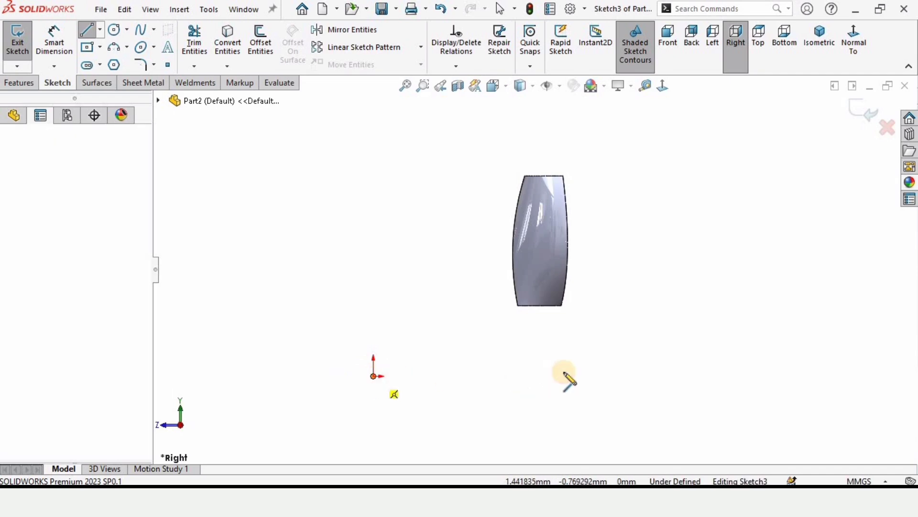
{"action": "left_click", "coordinate": [626, 376]}
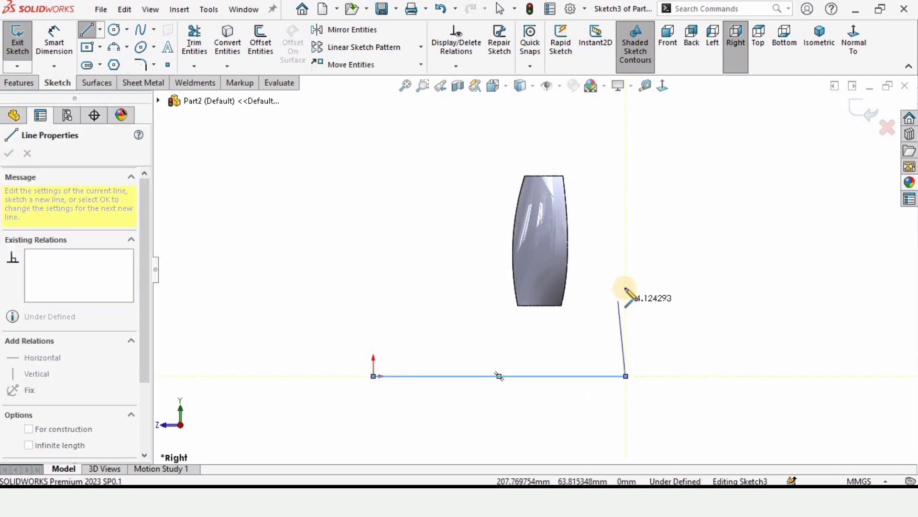
{"action": "left_click", "coordinate": [569, 282]}
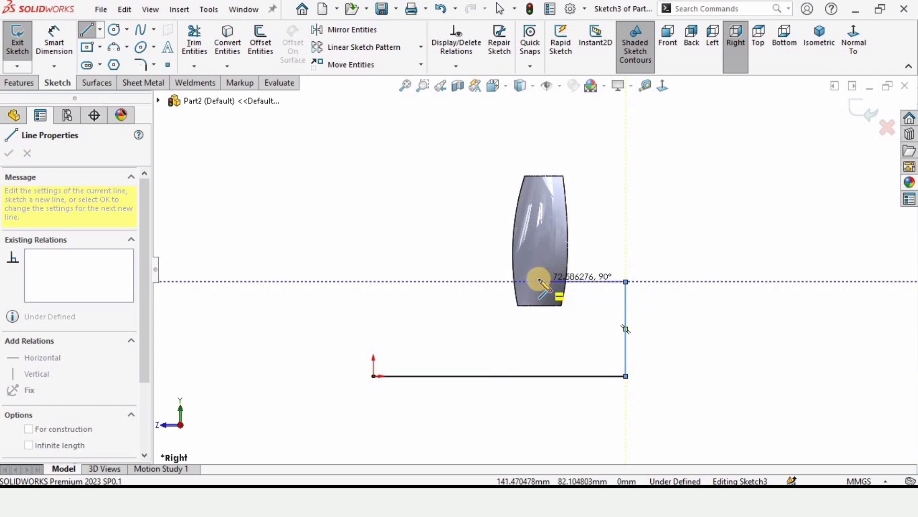
{"action": "left_click", "coordinate": [538, 283]}
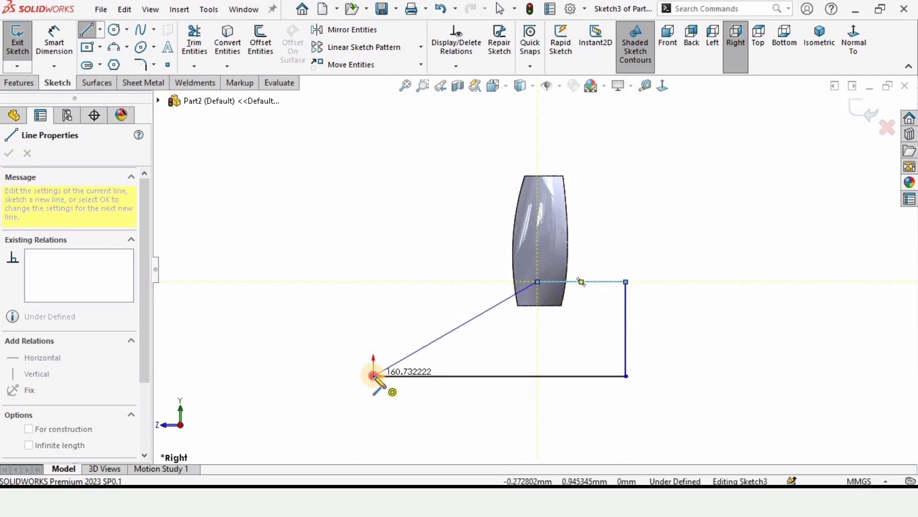
{"action": "left_click", "coordinate": [374, 376]}
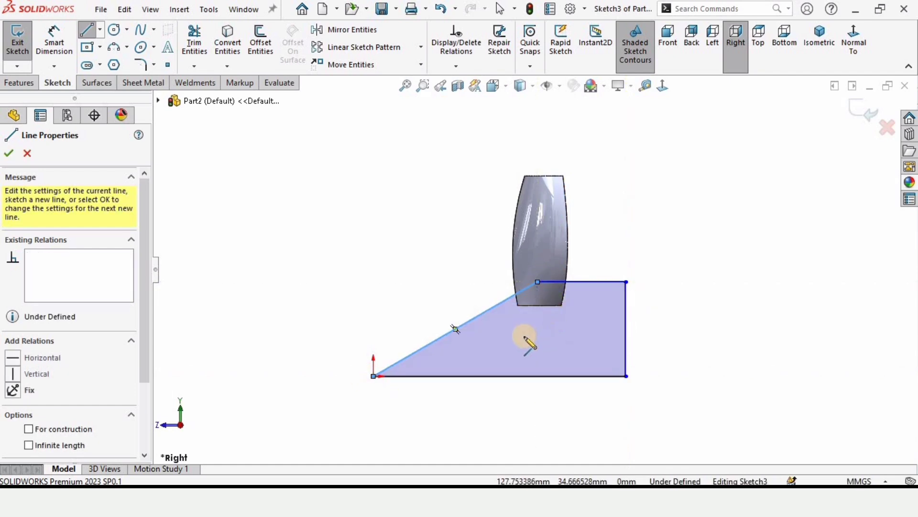
{"action": "key", "text": "Escape"}
{"action": "key", "text": "f"}
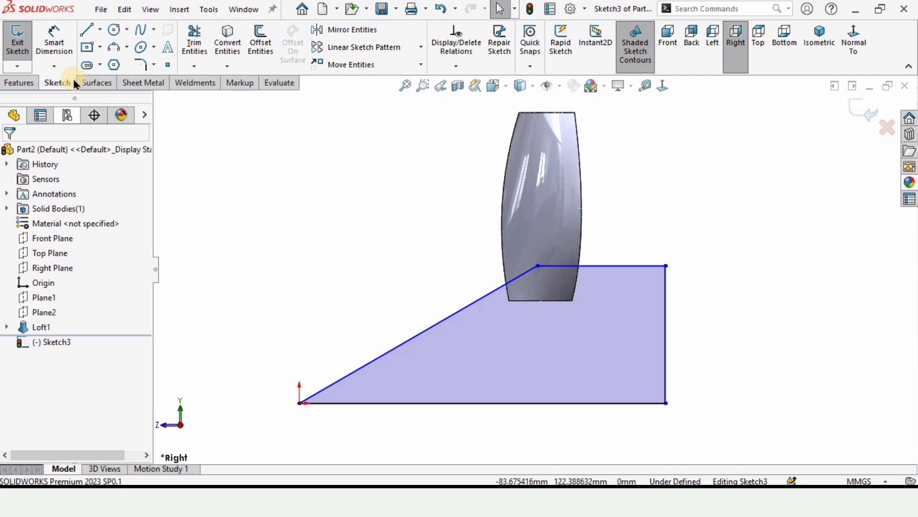
Step: Dimension the profile's horizontal base line as 166 mm
{"action": "left_click", "coordinate": [67, 48]}
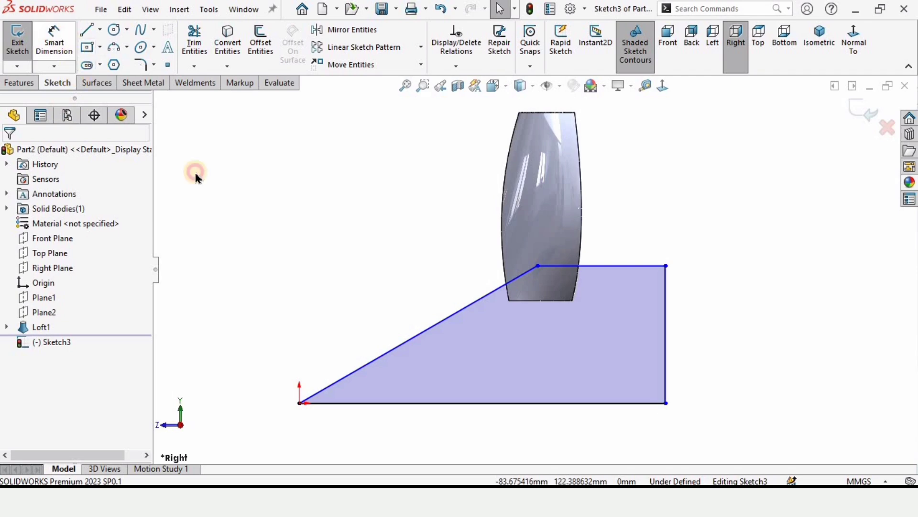
{"action": "left_click", "coordinate": [550, 406]}
{"action": "left_click", "coordinate": [511, 436]}
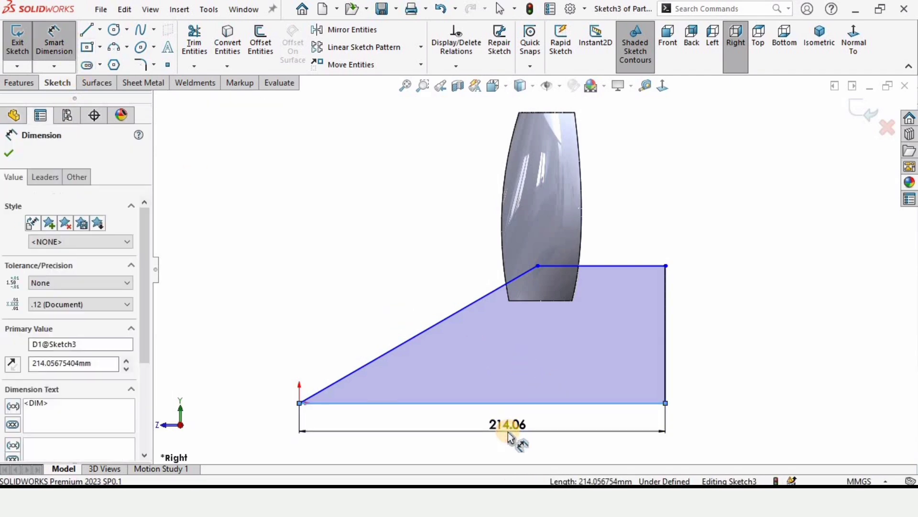
{"action": "type", "text": "166"}
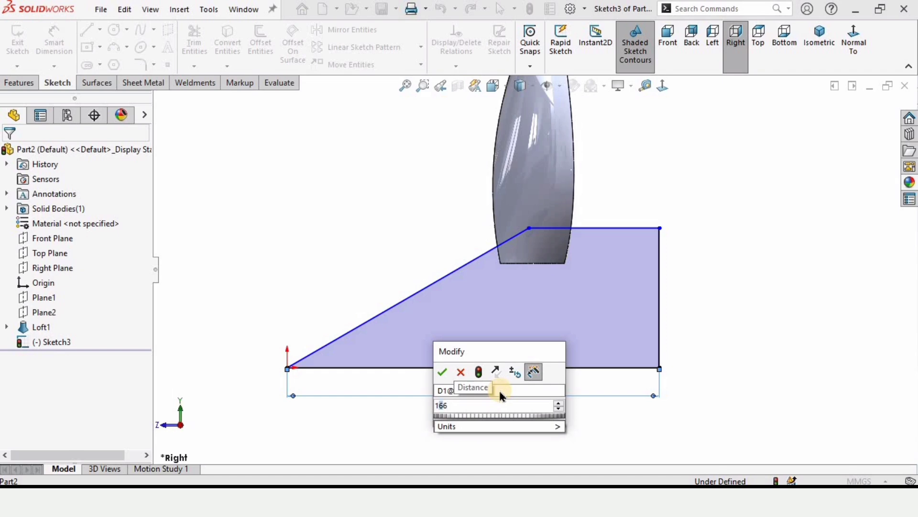
{"action": "key", "text": "Return"}
{"action": "scroll", "coordinate": [545, 236], "scroll_direction": "down", "scroll_amount": 3}
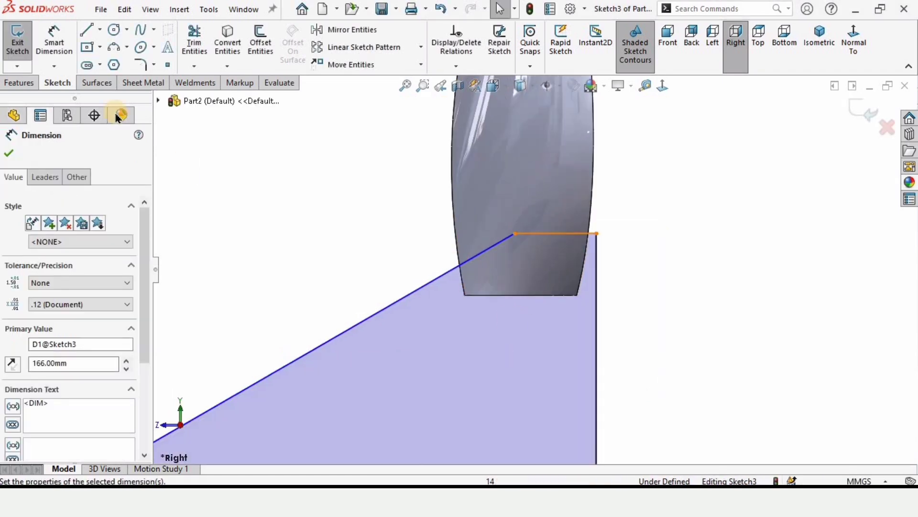
Step: Fillet the profile corner between the slanted line and the short horizontal edge with a 30 mm radius
{"action": "left_click", "coordinate": [512, 233]}
{"action": "left_click", "coordinate": [132, 281]}
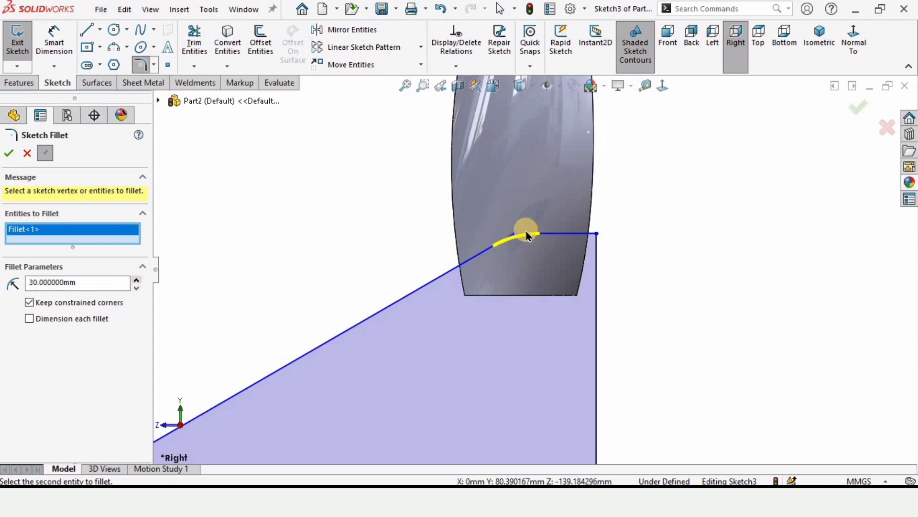
{"action": "left_click", "coordinate": [8, 155]}
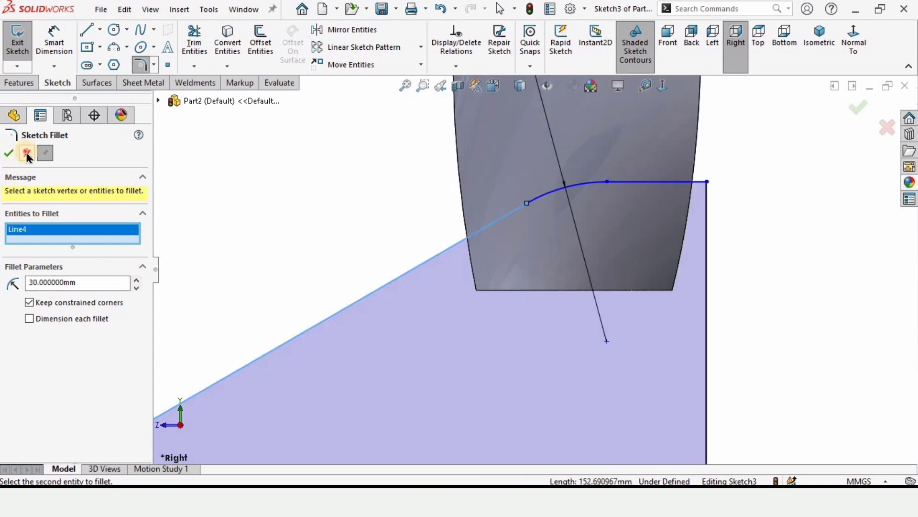
{"action": "left_click", "coordinate": [26, 153]}
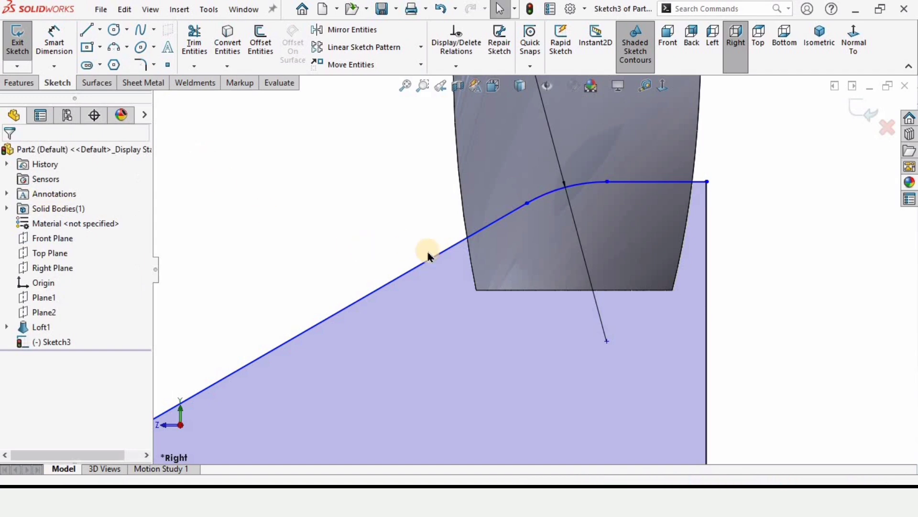
Step: Make the slanted profile line coincident with the blade's lower corner vertex nearest the cone tip
{"action": "left_click", "coordinate": [443, 271]}
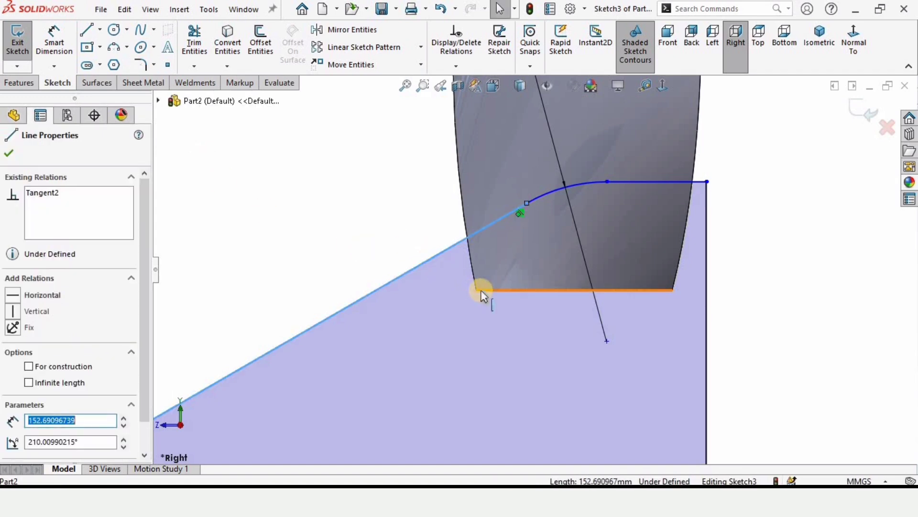
{"action": "left_click", "coordinate": [477, 291], "text": "ctrl"}
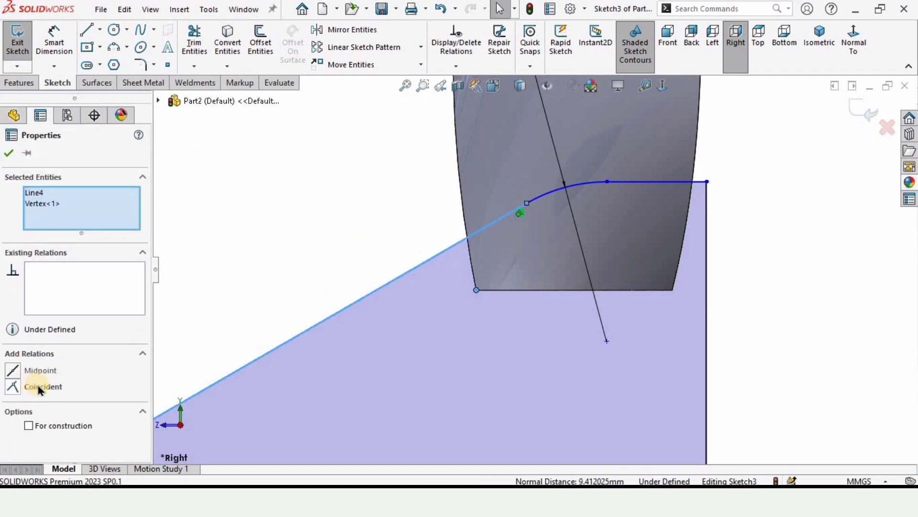
{"action": "left_click", "coordinate": [34, 387]}
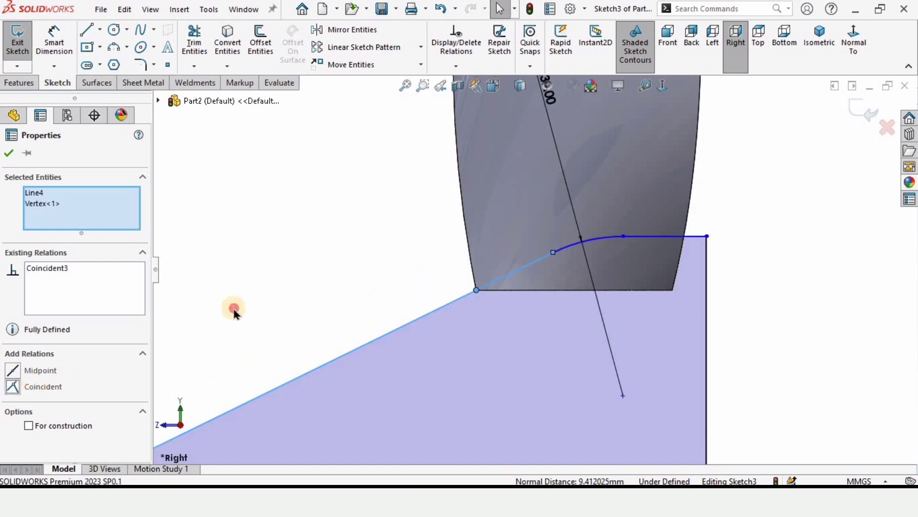
{"action": "left_click", "coordinate": [234, 309]}
{"action": "scroll", "coordinate": [437, 386], "scroll_direction": "up", "scroll_amount": 5}
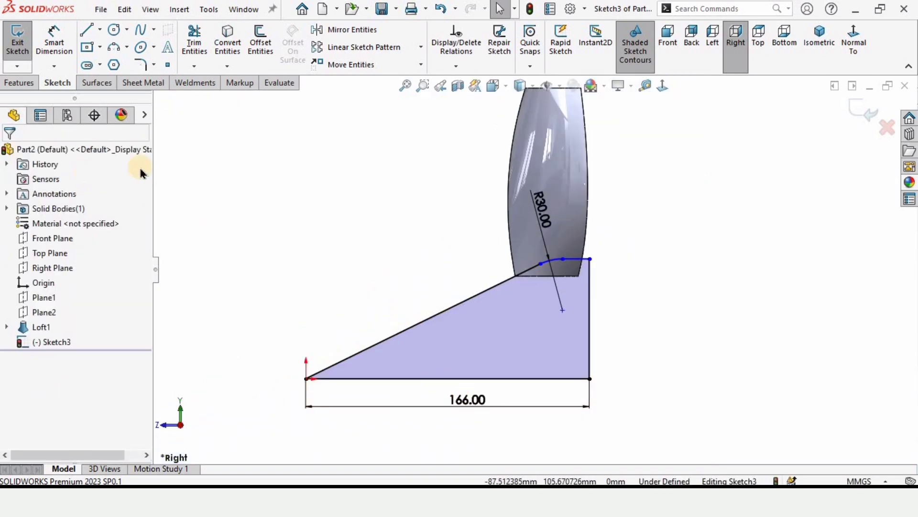
Step: Revolve the profile 360° about its 166 mm base line, merging the result with the blade
{"action": "left_click", "coordinate": [17, 83]}
{"action": "left_click", "coordinate": [56, 46]}
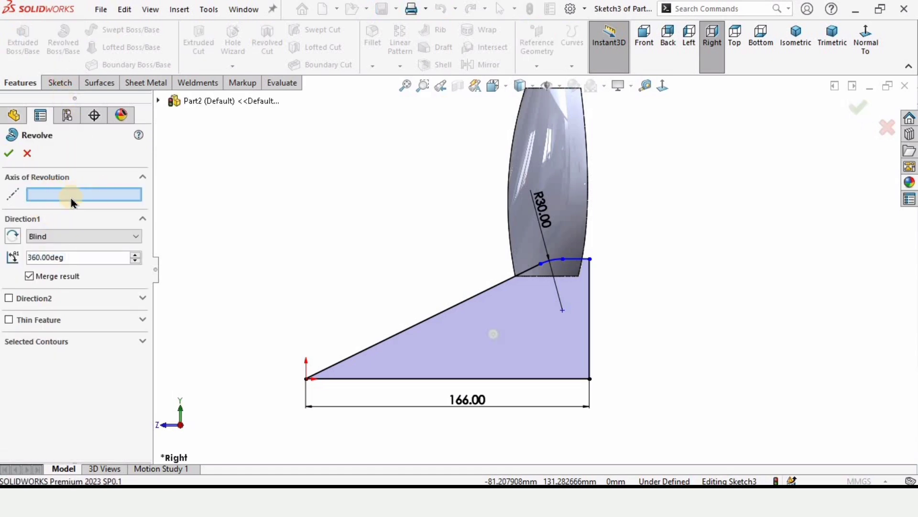
{"action": "left_click", "coordinate": [388, 379]}
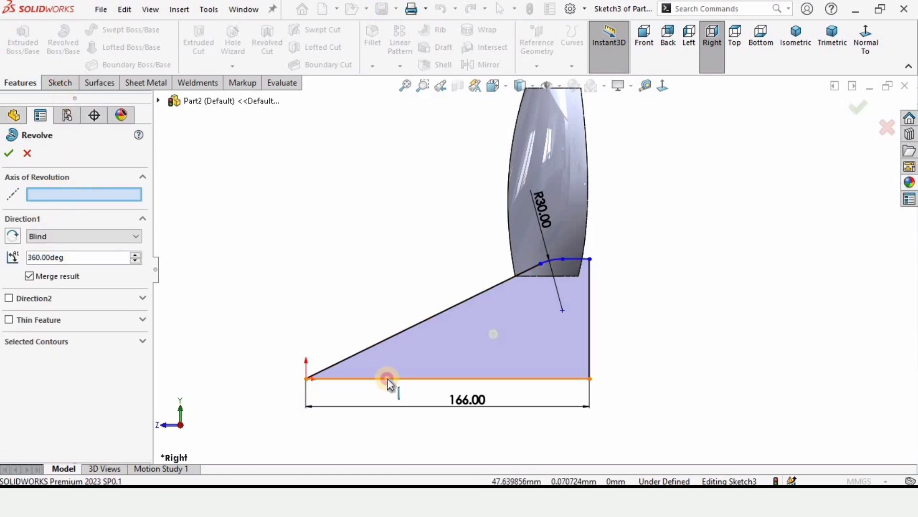
{"action": "middle_click_drag", "start_coordinate": [436, 371], "coordinate": [125, 244]}
{"action": "left_click", "coordinate": [9, 153]}
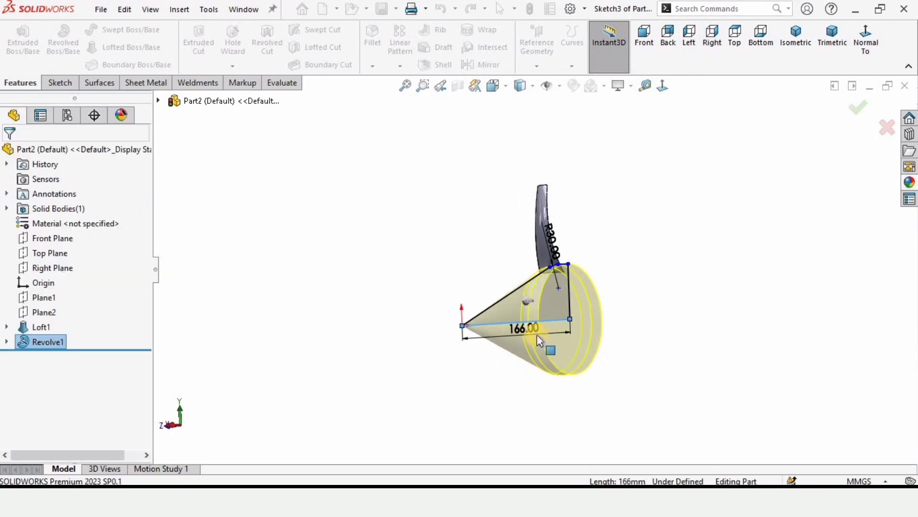
Step: Create a reference axis through the centre of the revolved body from its conical face
{"action": "scroll", "coordinate": [539, 268], "scroll_direction": "down", "scroll_amount": 3}
{"action": "middle_click_drag", "start_coordinate": [539, 268], "coordinate": [553, 296]}
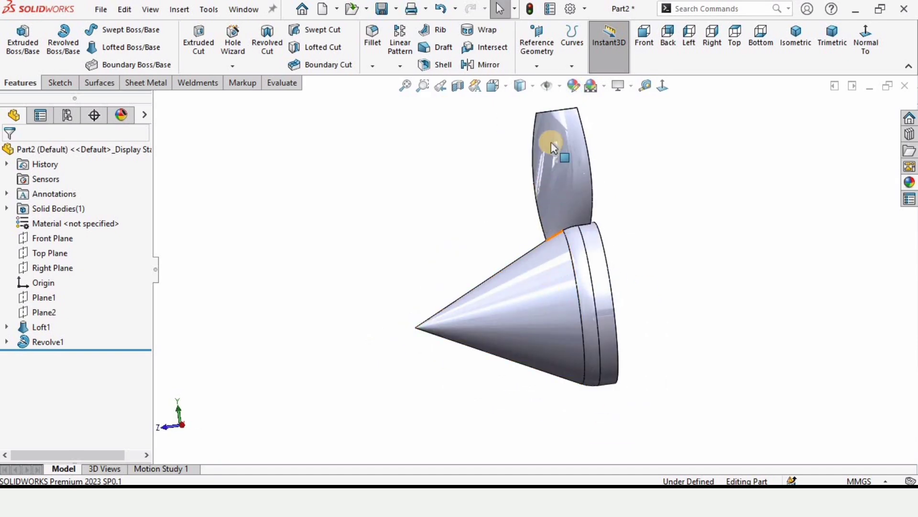
{"action": "left_click", "coordinate": [539, 68]}
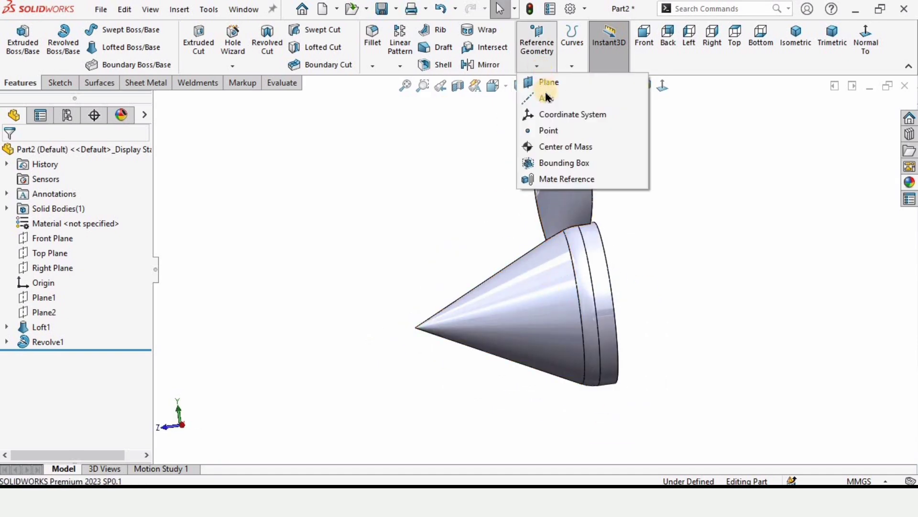
{"action": "left_click", "coordinate": [555, 101]}
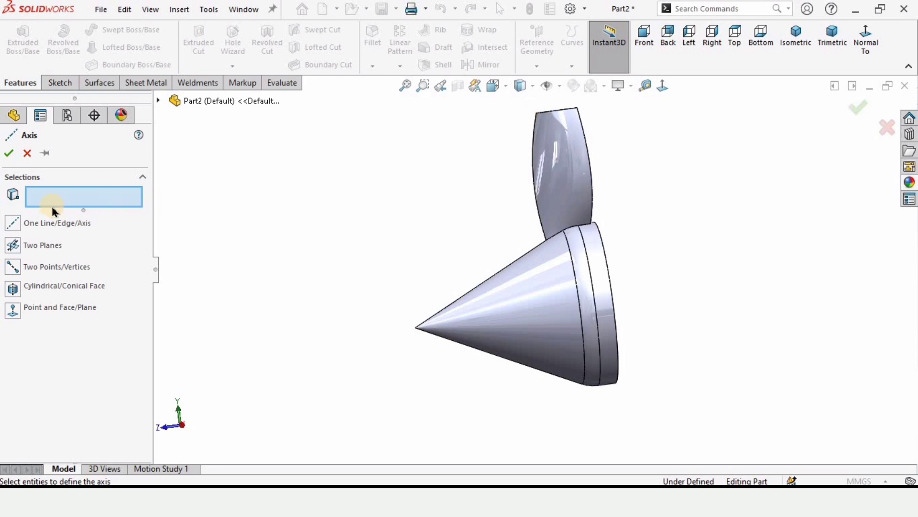
{"action": "left_click", "coordinate": [470, 312]}
{"action": "scroll", "coordinate": [584, 306], "scroll_direction": "down", "scroll_amount": 2}
{"action": "scroll", "coordinate": [583, 303], "scroll_direction": "down", "scroll_amount": 1}
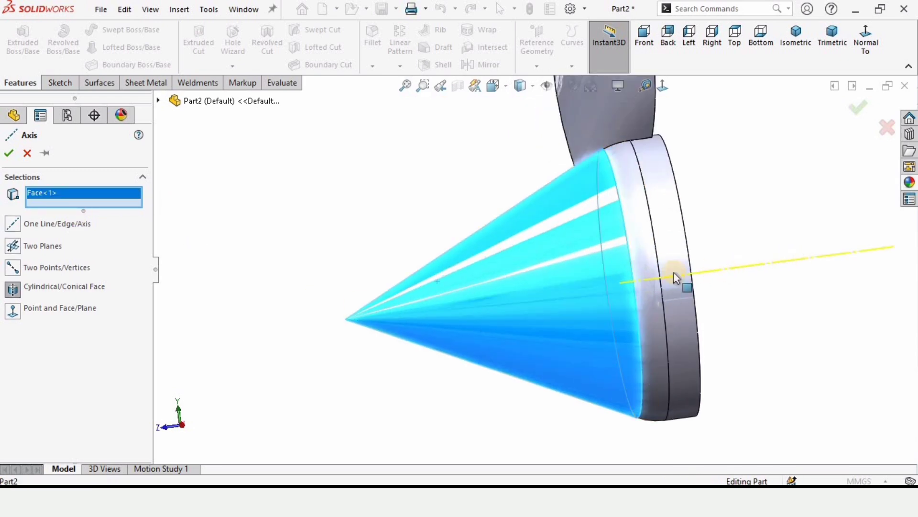
{"action": "left_click", "coordinate": [9, 153]}
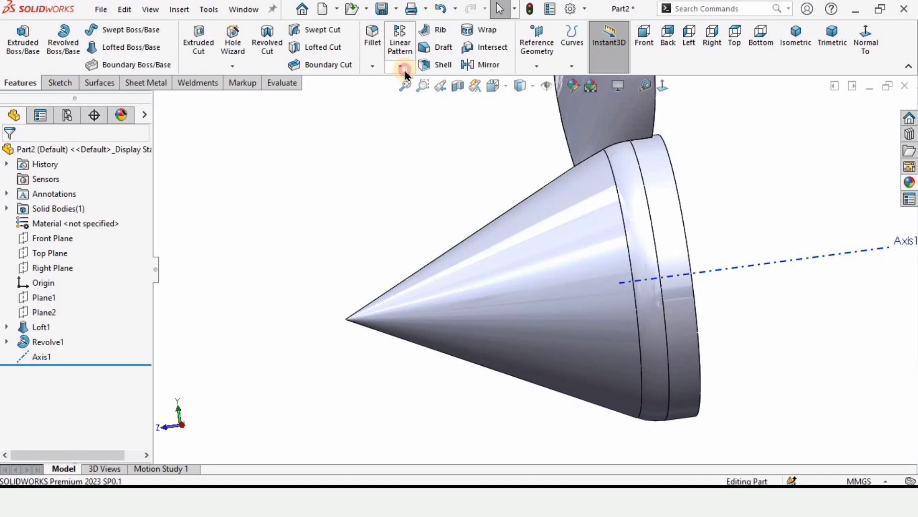
Step: Circular-pattern the lofted blade about Axis1 with 30 equally spaced instances over 360°
{"action": "left_click", "coordinate": [402, 67]}
{"action": "left_click", "coordinate": [422, 100]}
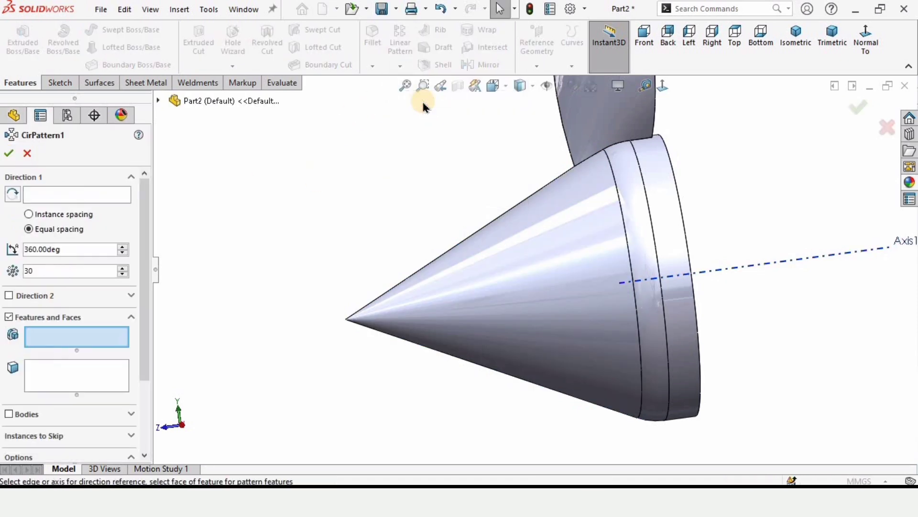
{"action": "left_click", "coordinate": [54, 196]}
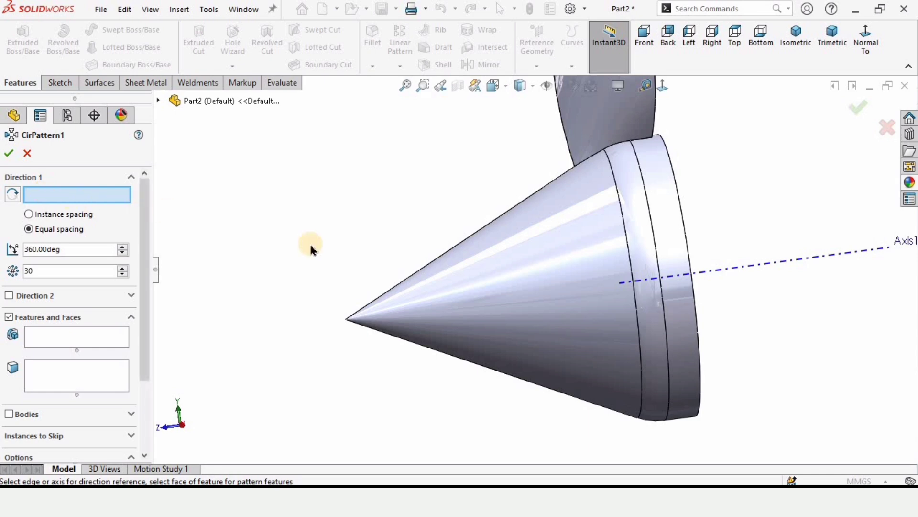
{"action": "left_click", "coordinate": [735, 280]}
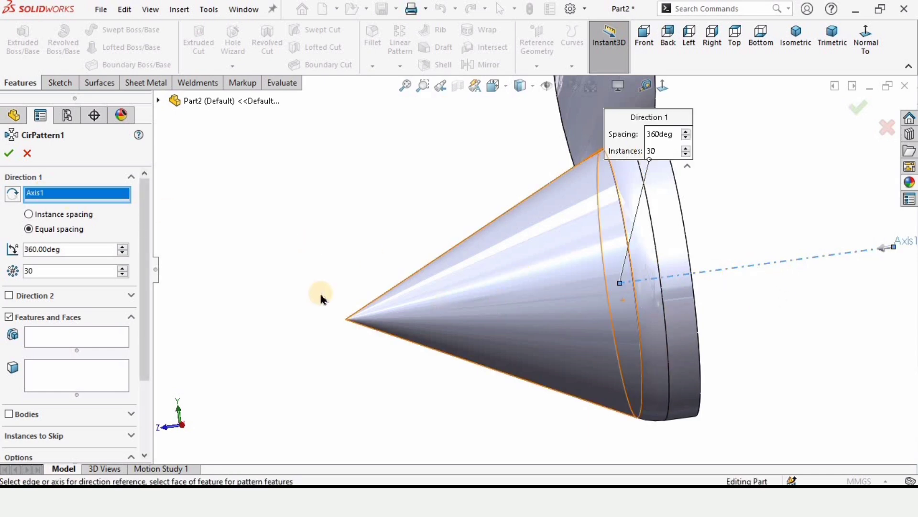
{"action": "left_click", "coordinate": [64, 271]}
{"action": "type", "text": "30"}
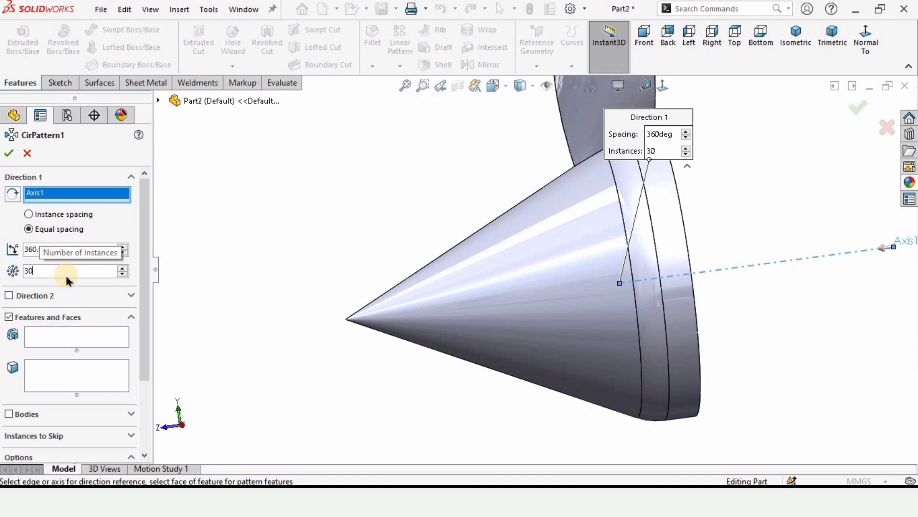
{"action": "key", "text": "Return"}
{"action": "left_click", "coordinate": [51, 337]}
{"action": "middle_click_drag", "start_coordinate": [401, 282], "coordinate": [582, 145]}
{"action": "left_click", "coordinate": [576, 143]}
{"action": "scroll", "coordinate": [584, 234], "scroll_direction": "up", "scroll_amount": 2}
{"action": "middle_click_drag", "start_coordinate": [584, 234], "coordinate": [690, 251]}
{"action": "scroll", "coordinate": [690, 251], "scroll_direction": "down", "scroll_amount": 4}
{"action": "key", "text": "f"}
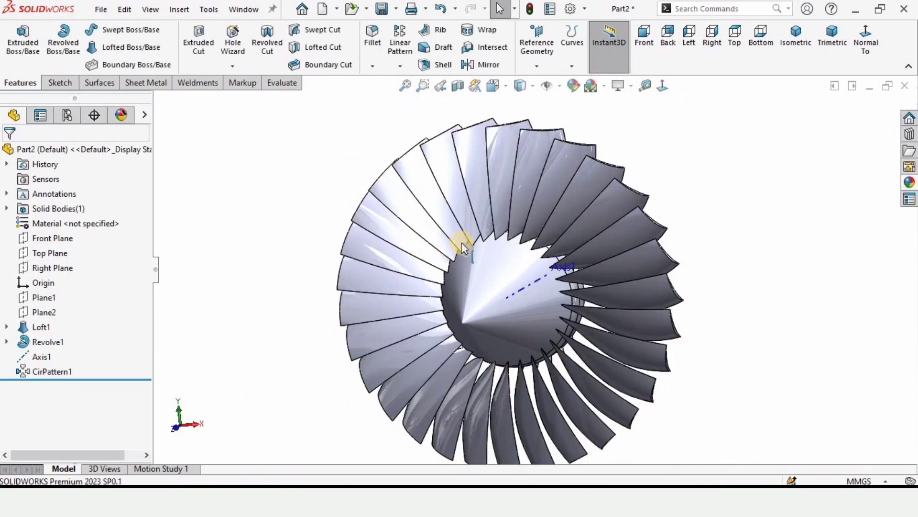
Step: On a new Right Plane sketch, draw a vertical midpoint line centred on the cone's axis about 25 mm from the tip, extending past the cone
{"action": "middle_click_drag", "start_coordinate": [526, 266], "coordinate": [564, 253]}
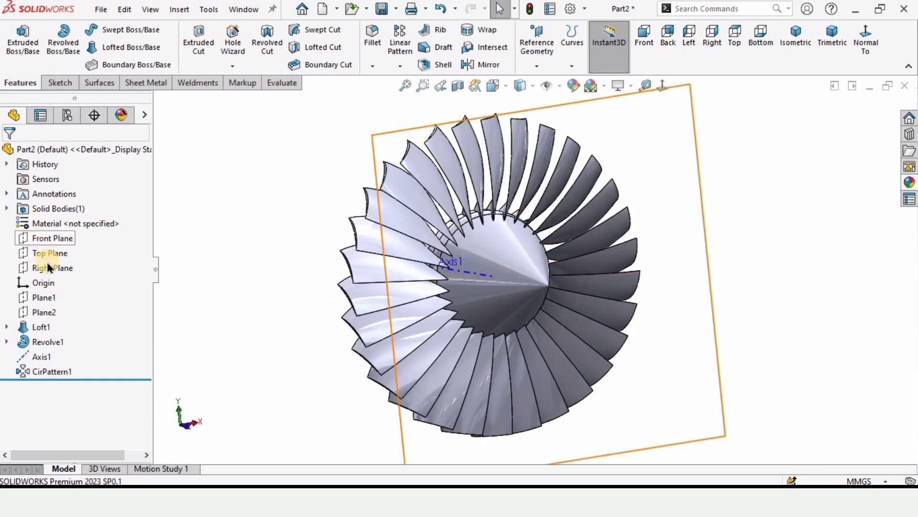
{"action": "left_click", "coordinate": [43, 268]}
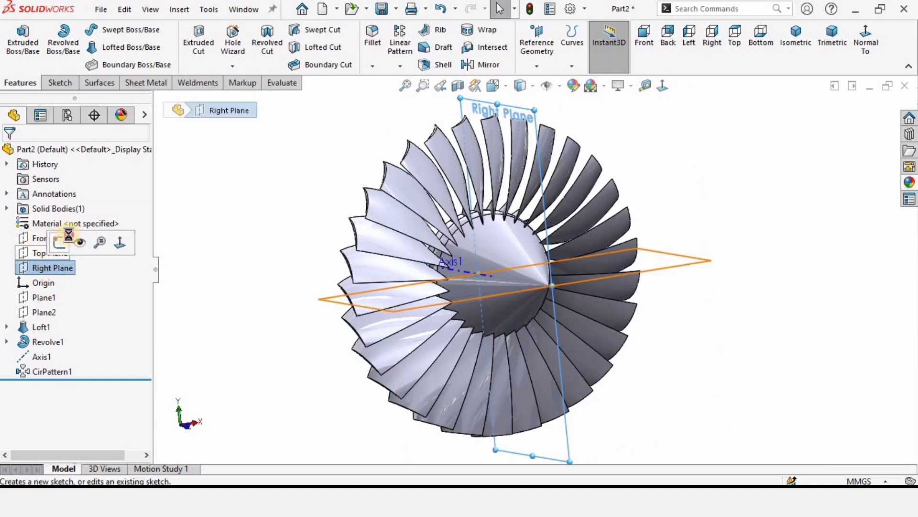
{"action": "left_click", "coordinate": [57, 240]}
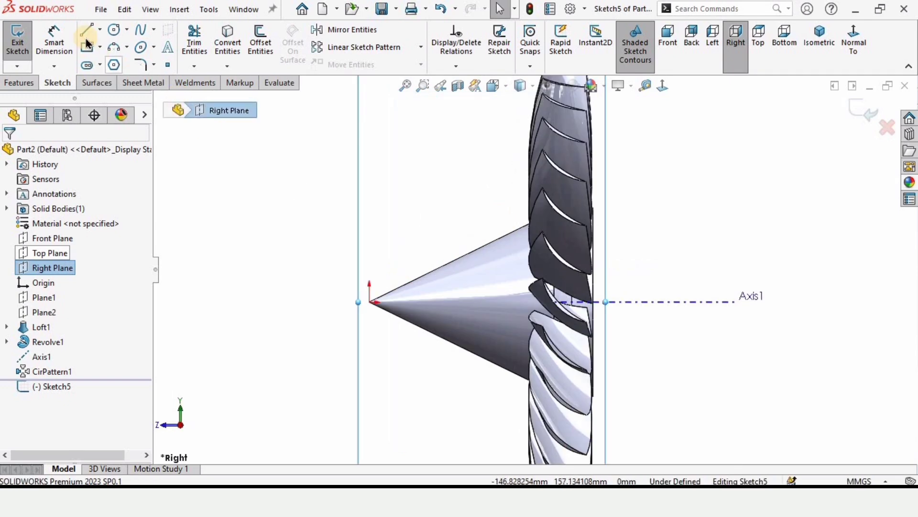
{"action": "left_click", "coordinate": [100, 31]}
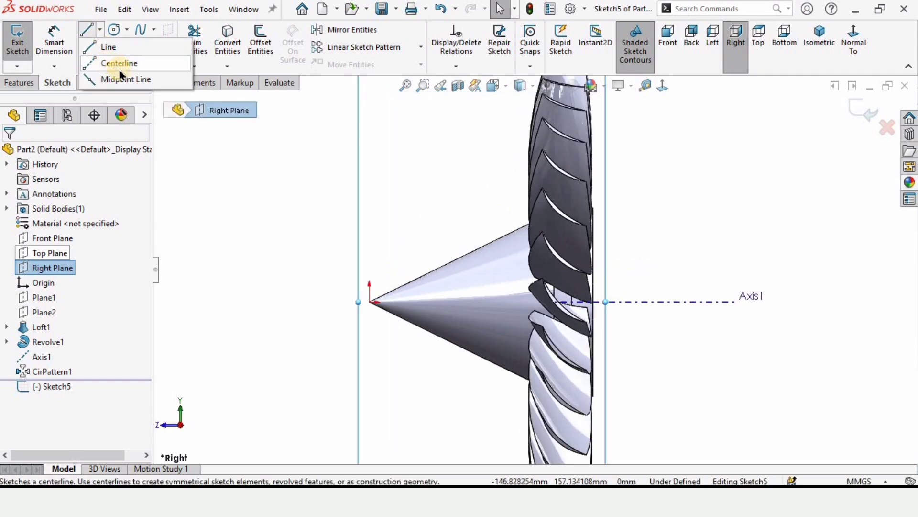
{"action": "left_click", "coordinate": [122, 80]}
{"action": "scroll", "coordinate": [363, 301], "scroll_direction": "up", "scroll_amount": 1}
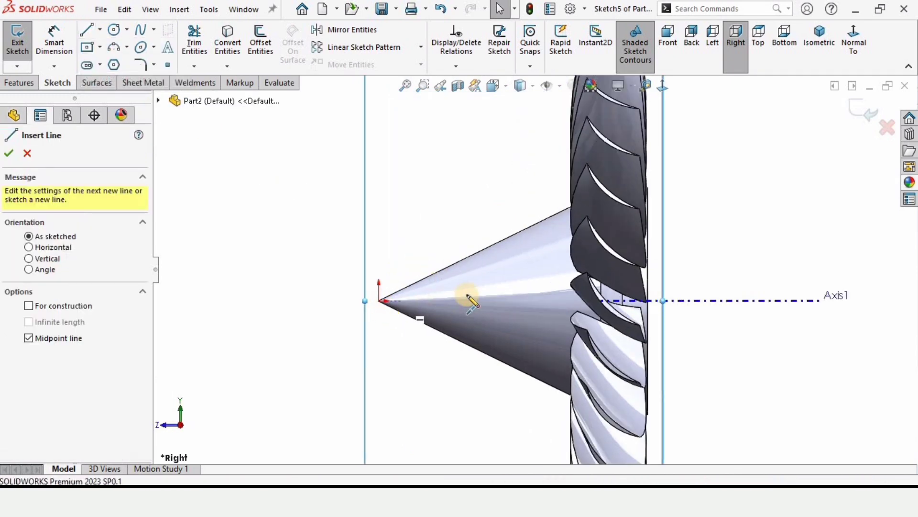
{"action": "left_click", "coordinate": [420, 299]}
{"action": "left_click", "coordinate": [419, 238]}
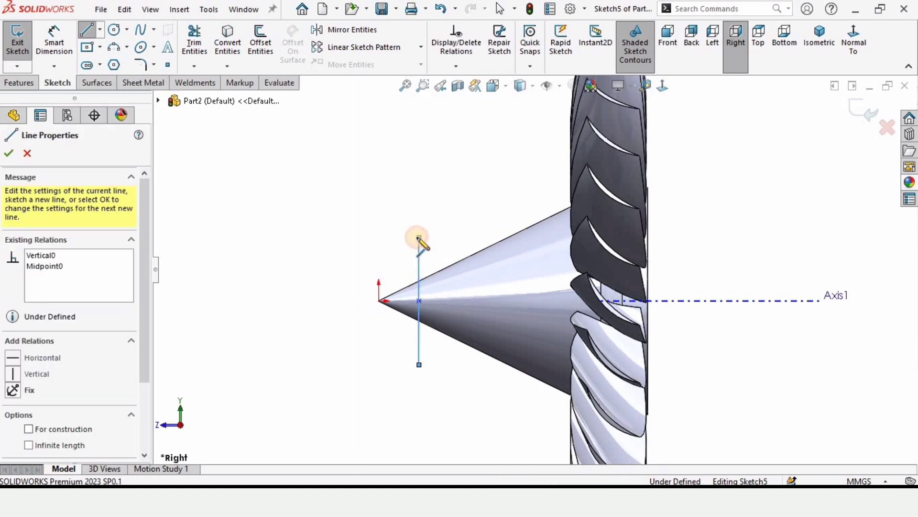
{"action": "key", "text": "Escape"}
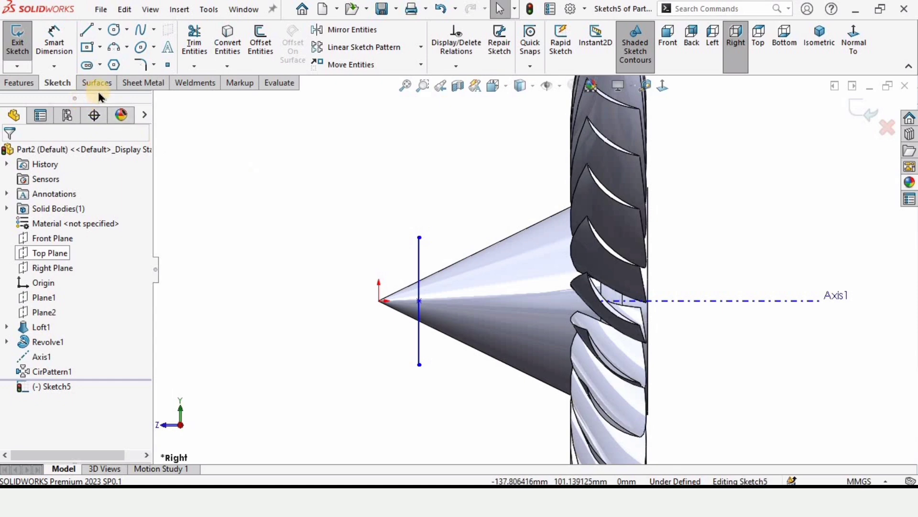
Step: Exit the sketch and split the cone's conical face with a projection split line from the vertical line sketch
{"action": "left_click", "coordinate": [19, 82]}
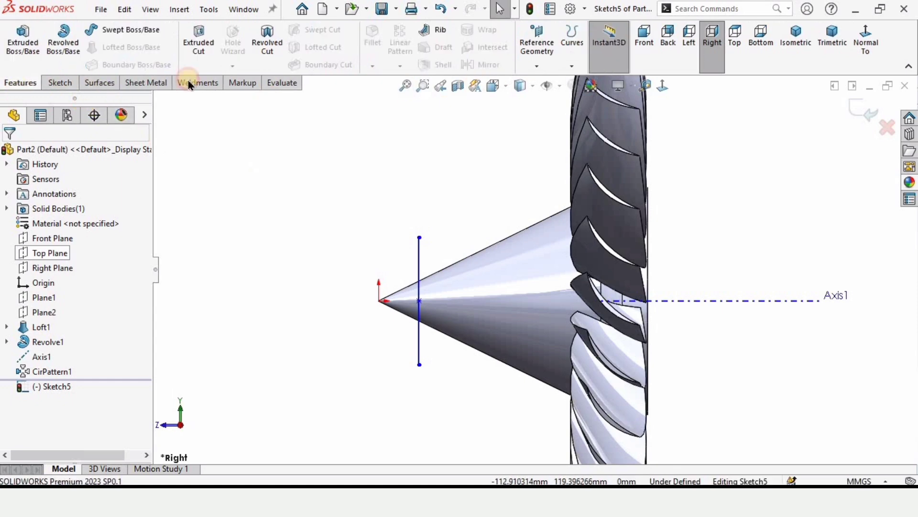
{"action": "left_click", "coordinate": [571, 67]}
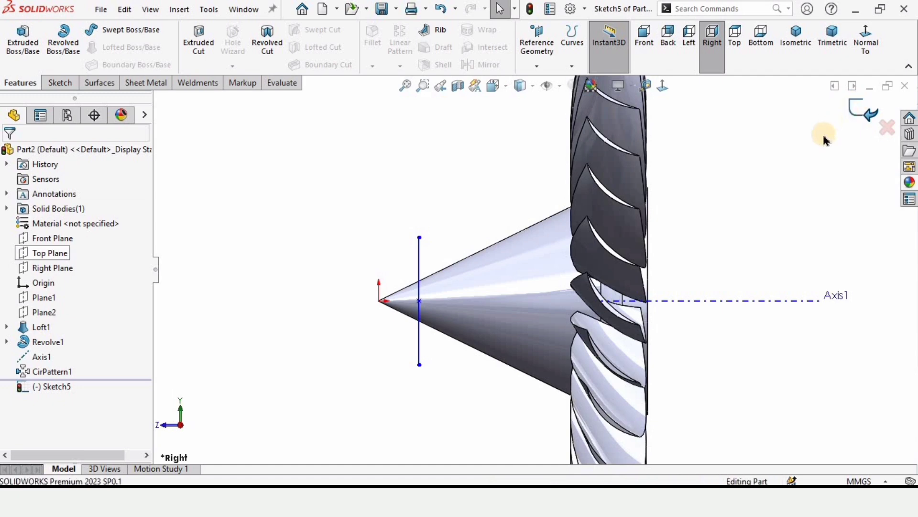
{"action": "left_click", "coordinate": [572, 67]}
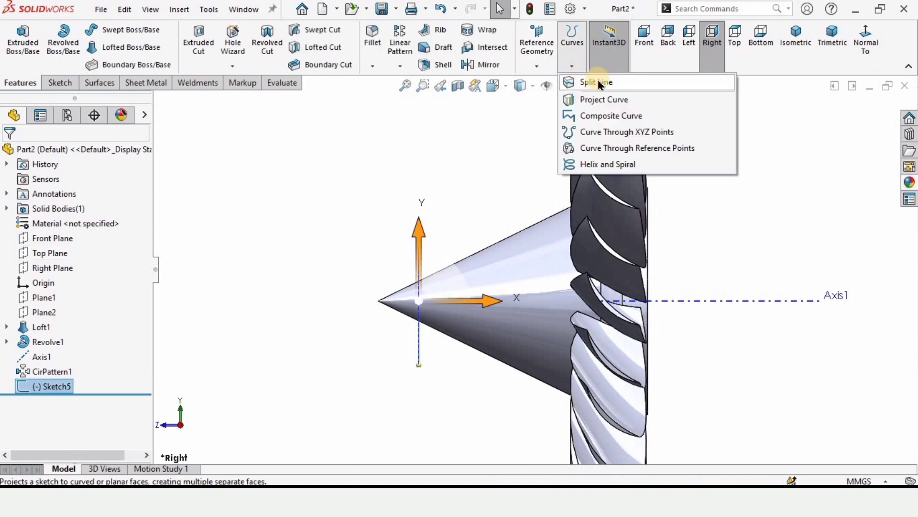
{"action": "left_click", "coordinate": [596, 82]}
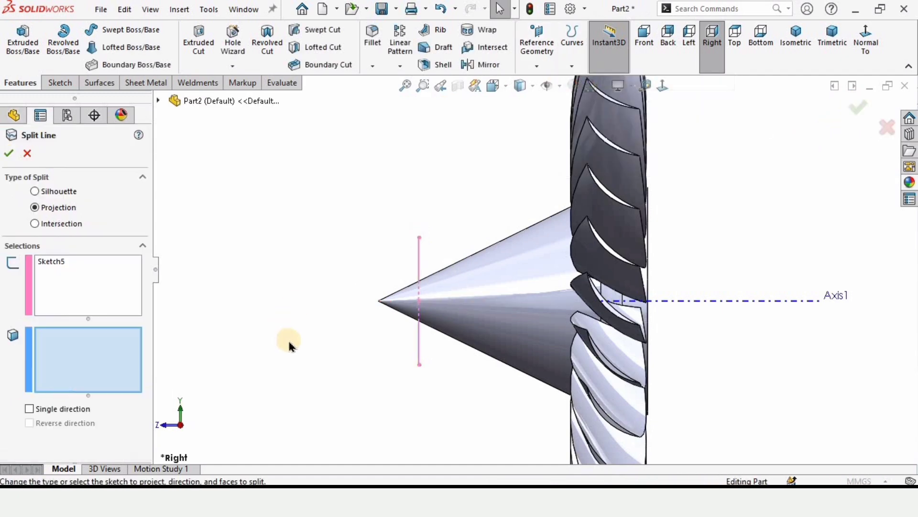
{"action": "left_click", "coordinate": [52, 262]}
{"action": "key", "text": "Delete"}
{"action": "scroll", "coordinate": [421, 271], "scroll_direction": "down", "scroll_amount": 2}
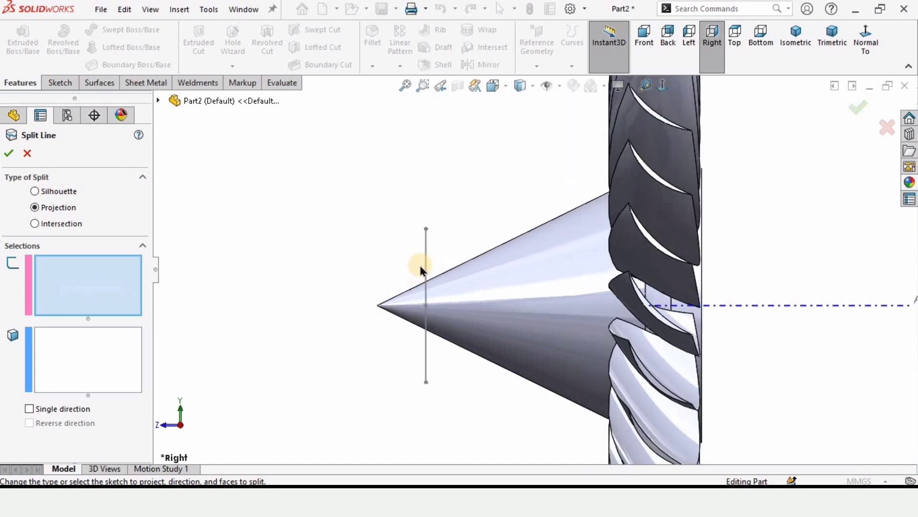
{"action": "left_click", "coordinate": [427, 250]}
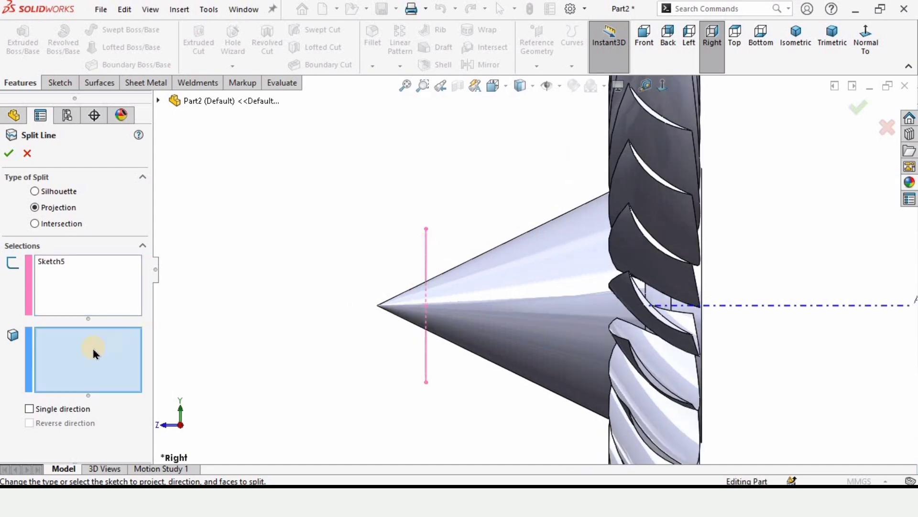
{"action": "left_click", "coordinate": [406, 304]}
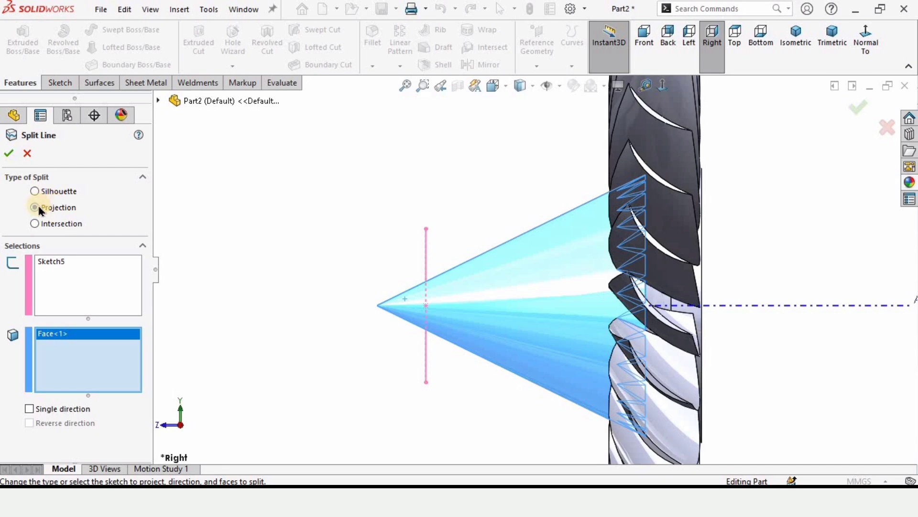
{"action": "left_click", "coordinate": [8, 153]}
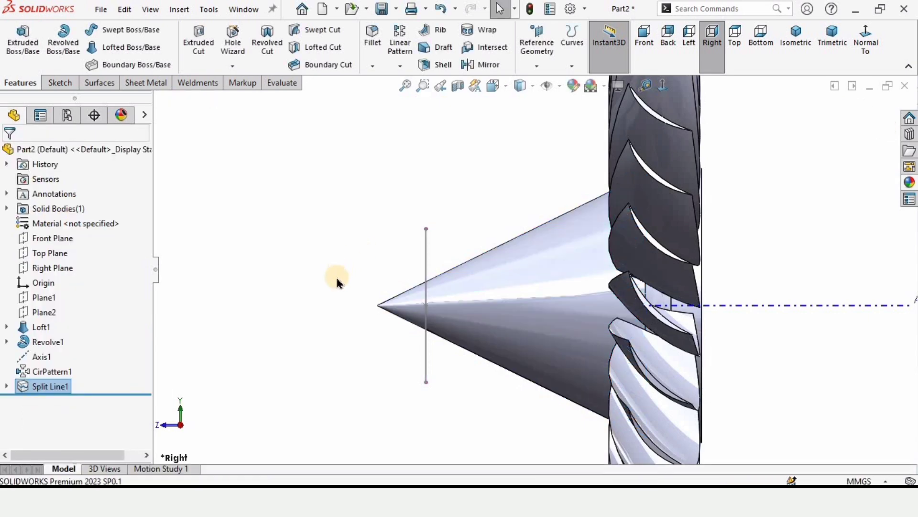
Step: Apply the polished nickel appearance from the Metal library to the small split face at the cone's tip
{"action": "left_click", "coordinate": [415, 320]}
{"action": "middle_click_drag", "start_coordinate": [426, 319], "coordinate": [452, 318]}
{"action": "scroll", "coordinate": [431, 309], "scroll_direction": "down", "scroll_amount": 3}
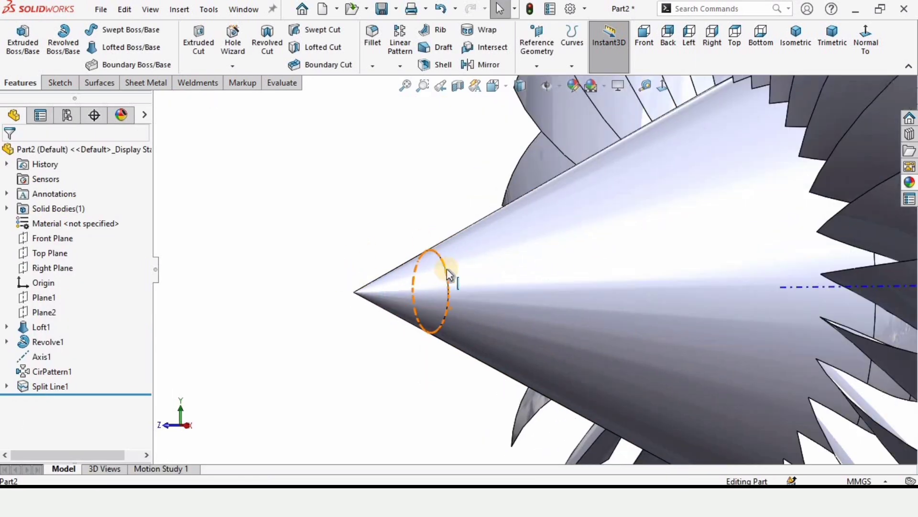
{"action": "scroll", "coordinate": [435, 299], "scroll_direction": "up", "scroll_amount": 2}
{"action": "middle_click_drag", "start_coordinate": [356, 306], "coordinate": [376, 297]}
{"action": "scroll", "coordinate": [822, 234], "scroll_direction": "down", "scroll_amount": 1}
{"action": "left_click", "coordinate": [262, 304]}
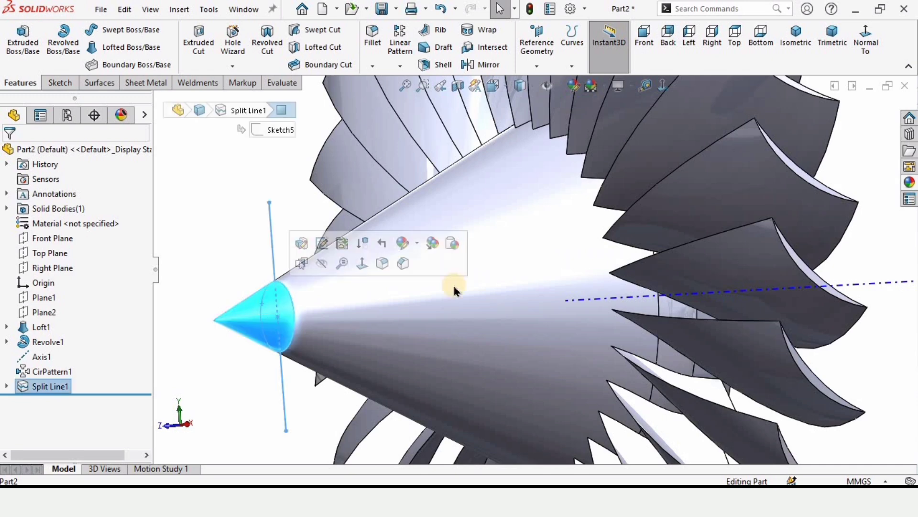
{"action": "left_click", "coordinate": [911, 187]}
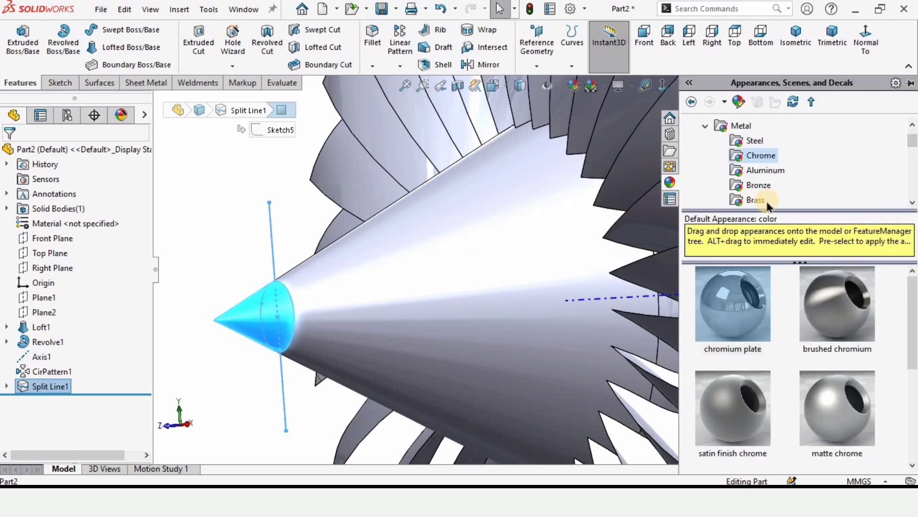
{"action": "left_click", "coordinate": [765, 172]}
{"action": "scroll", "coordinate": [762, 196], "scroll_direction": "down", "scroll_amount": 2}
{"action": "left_click", "coordinate": [758, 140]}
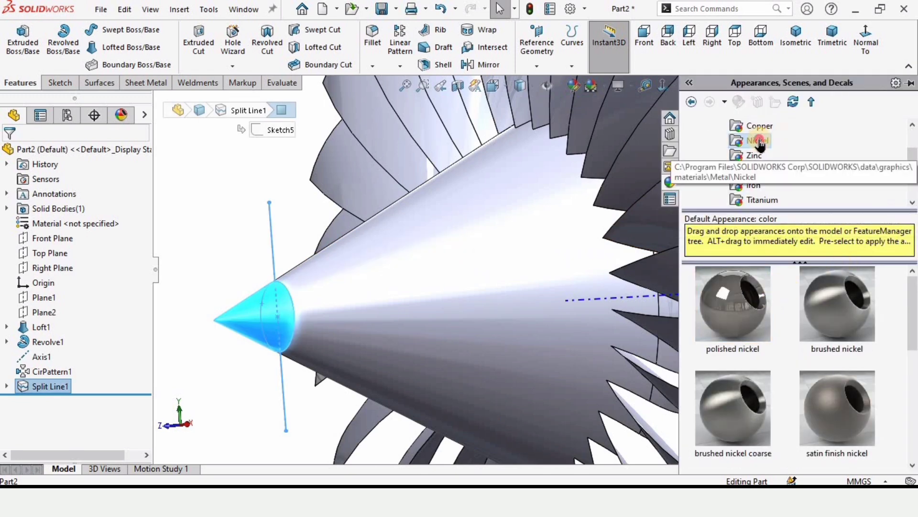
{"action": "left_click", "coordinate": [737, 296]}
{"action": "left_click", "coordinate": [204, 304]}
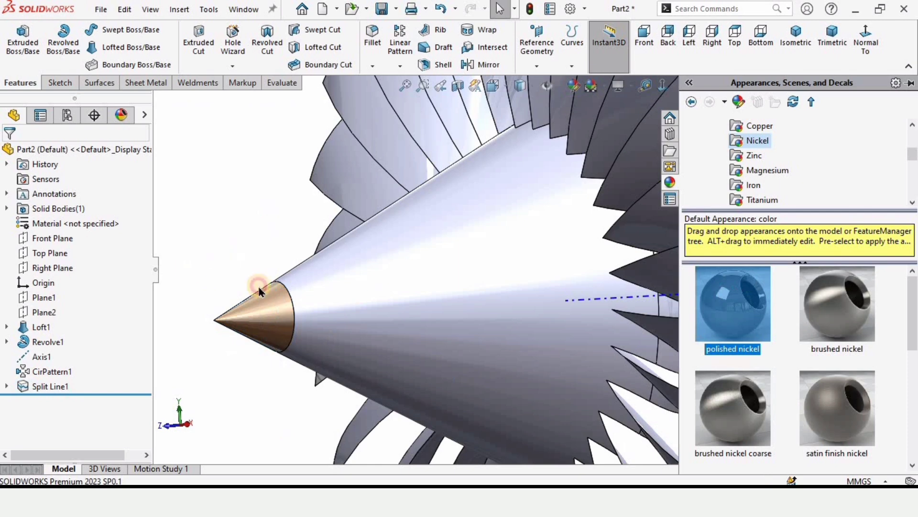
Step: Apply the polished copper appearance to the large conical face behind the tip
{"action": "left_click", "coordinate": [427, 277]}
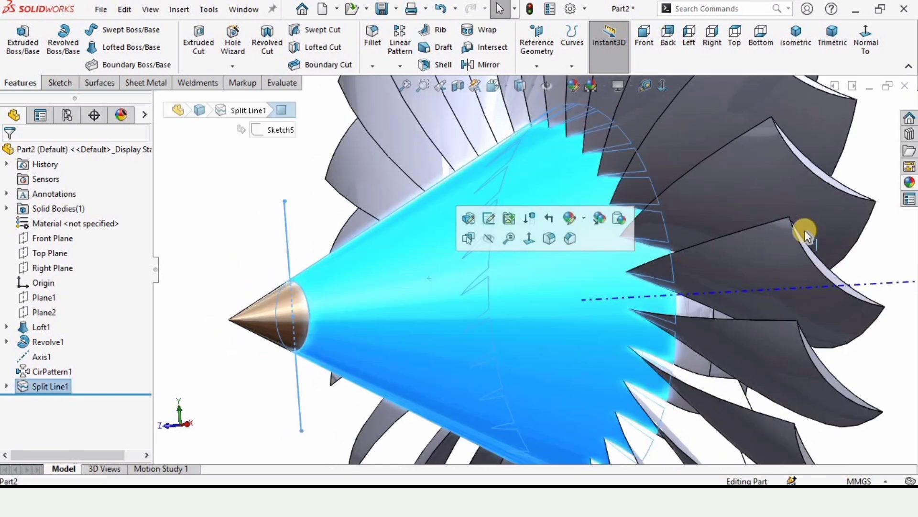
{"action": "left_click", "coordinate": [910, 183]}
{"action": "scroll", "coordinate": [785, 172], "scroll_direction": "up", "scroll_amount": 1}
{"action": "left_click", "coordinate": [760, 170]}
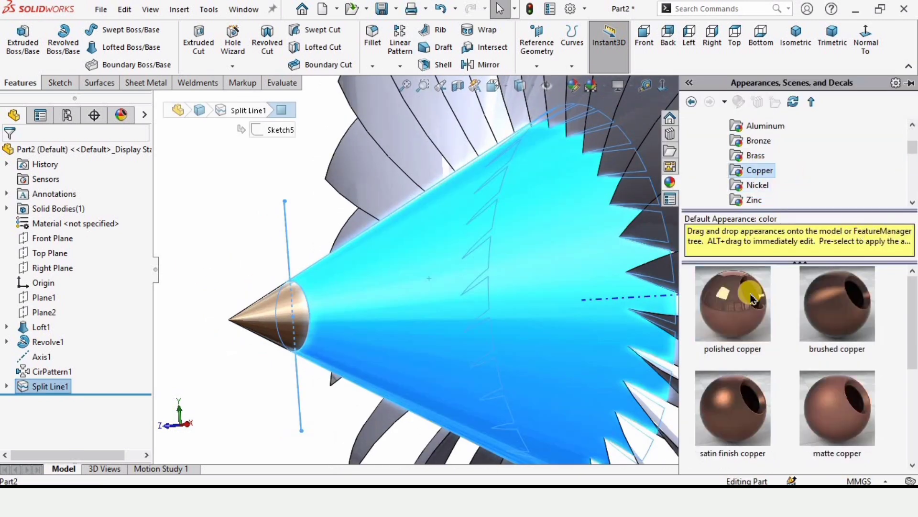
{"action": "left_click", "coordinate": [750, 293]}
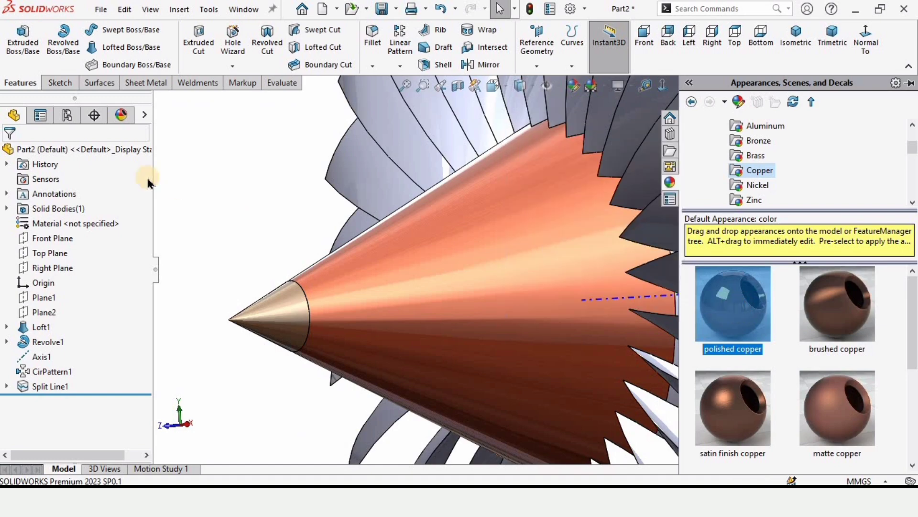
{"action": "left_click", "coordinate": [240, 192]}
Step: Start a sketch on the hub's flat rear face and draw a circle about 82 mm in diameter centred on the origin
{"action": "scroll", "coordinate": [467, 242], "scroll_direction": "up", "scroll_amount": 4}
{"action": "middle_click_drag", "start_coordinate": [467, 242], "coordinate": [319, 276]}
{"action": "scroll", "coordinate": [521, 251], "scroll_direction": "up", "scroll_amount": 3}
{"action": "scroll", "coordinate": [482, 246], "scroll_direction": "down", "scroll_amount": 1}
{"action": "left_click", "coordinate": [307, 263]}
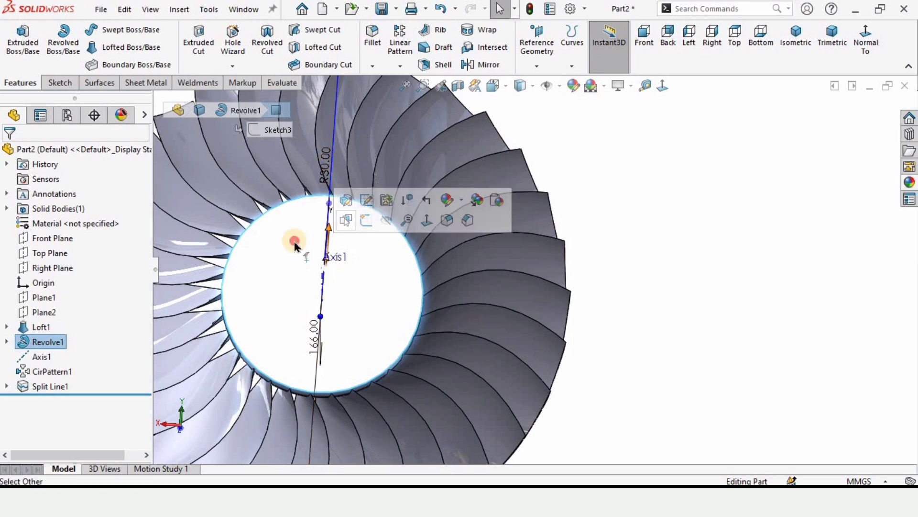
{"action": "left_click", "coordinate": [350, 201]}
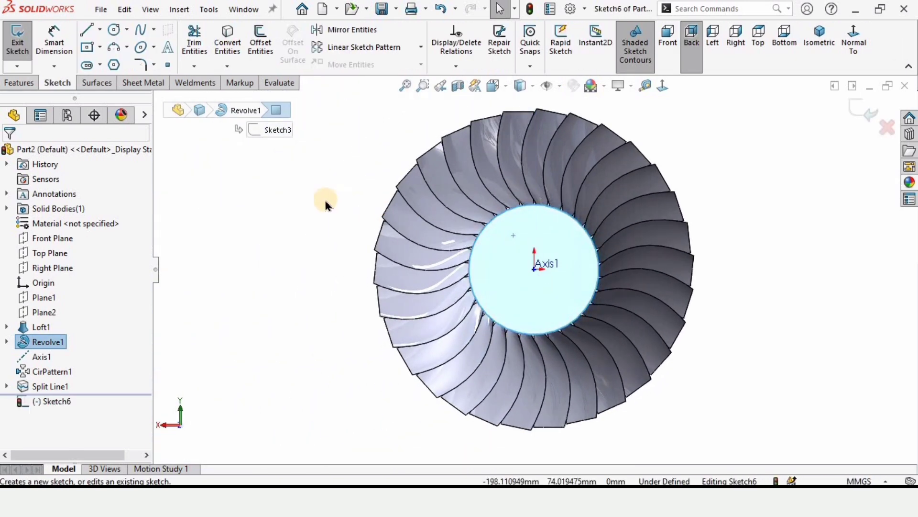
{"action": "scroll", "coordinate": [579, 242], "scroll_direction": "down", "scroll_amount": 3}
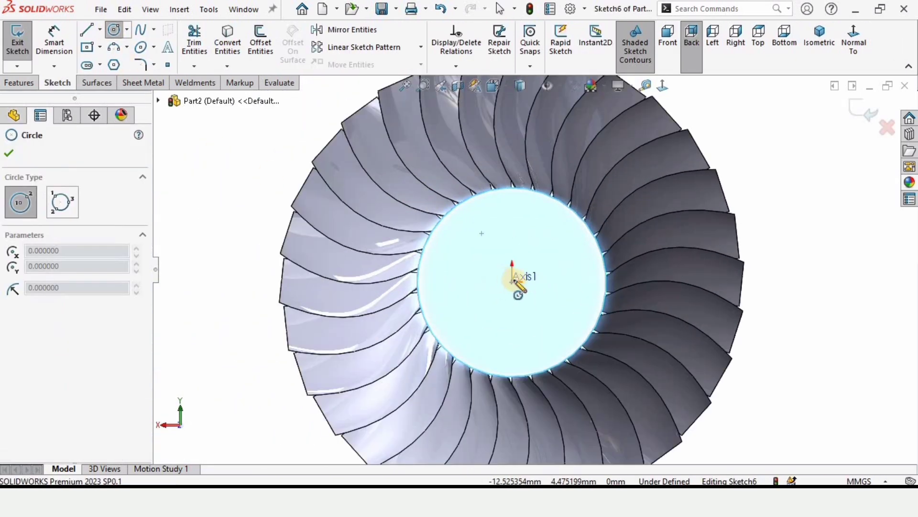
{"action": "left_click", "coordinate": [511, 281]}
{"action": "left_click", "coordinate": [486, 232]}
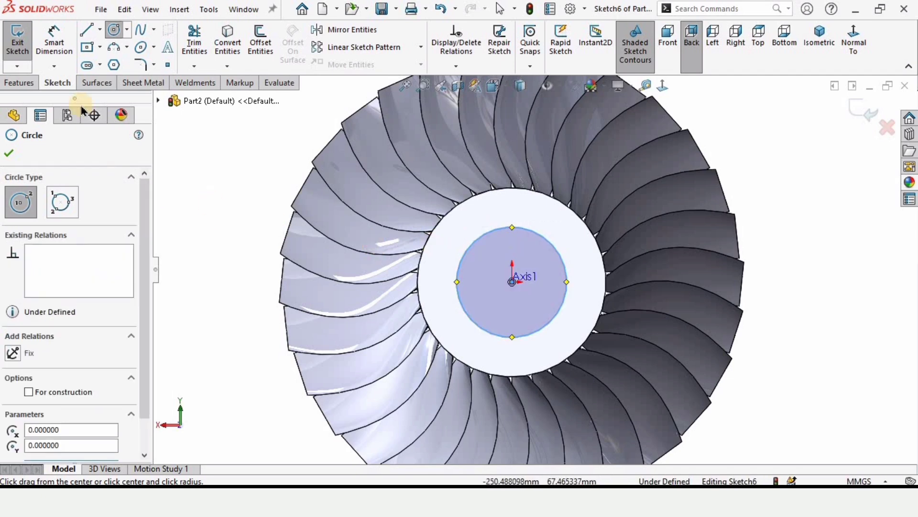
Step: Dimension the circle on the hub's rear face to a diameter of 40 mm
{"action": "left_click", "coordinate": [462, 305]}
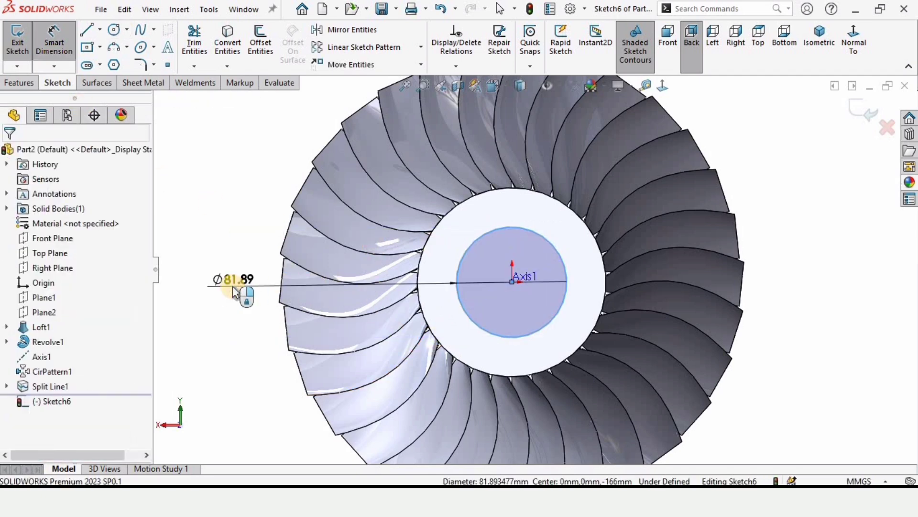
{"action": "left_click", "coordinate": [233, 287]}
{"action": "type", "text": "40"}
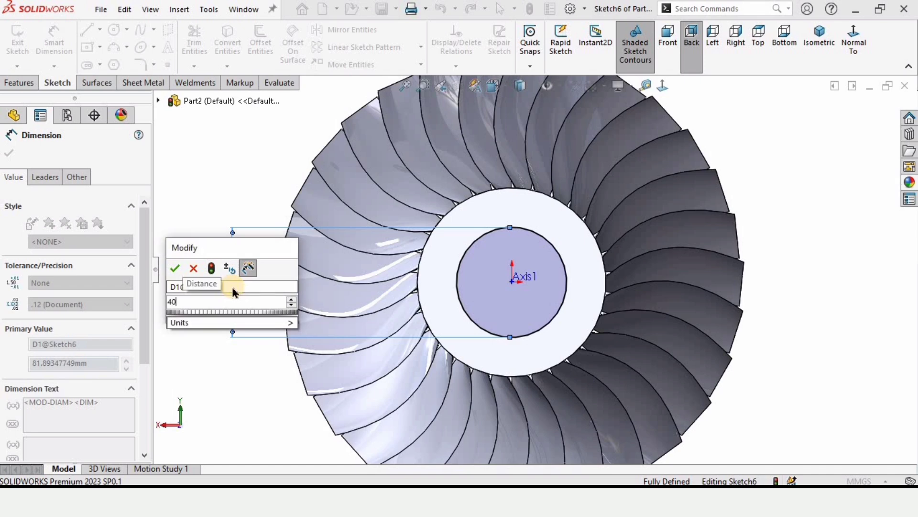
{"action": "key", "text": "Return"}
{"action": "left_click", "coordinate": [196, 250]}
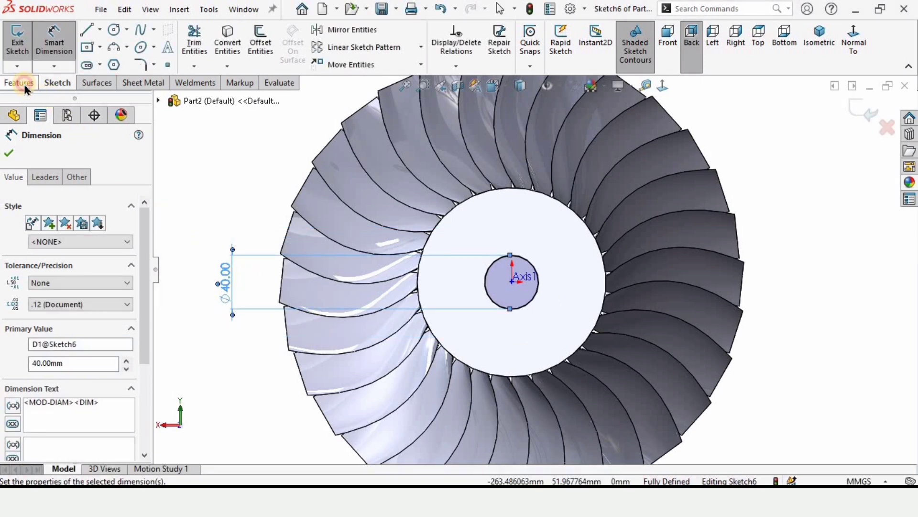
Step: Cut-extrude the circle 38 mm blind into the hub to form a central bore
{"action": "left_click", "coordinate": [22, 84]}
{"action": "left_click", "coordinate": [206, 48]}
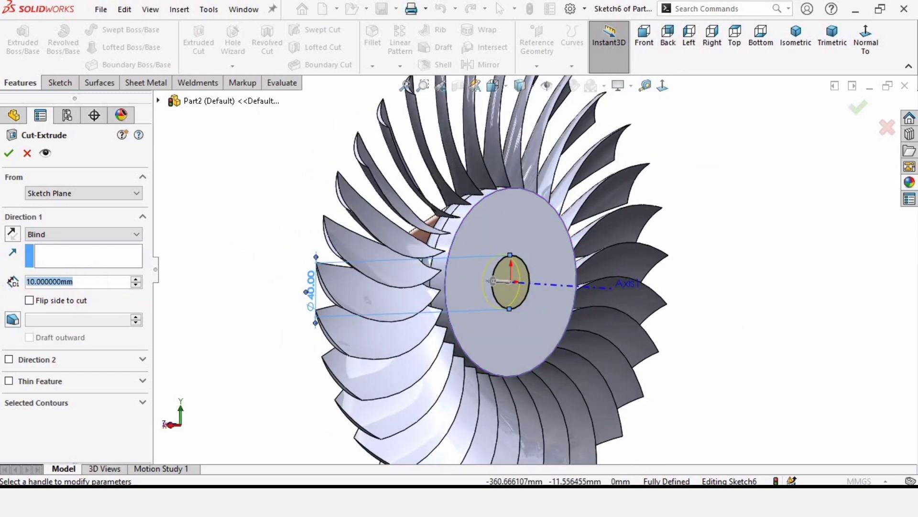
{"action": "type", "text": "38"}
{"action": "key", "text": "Return"}
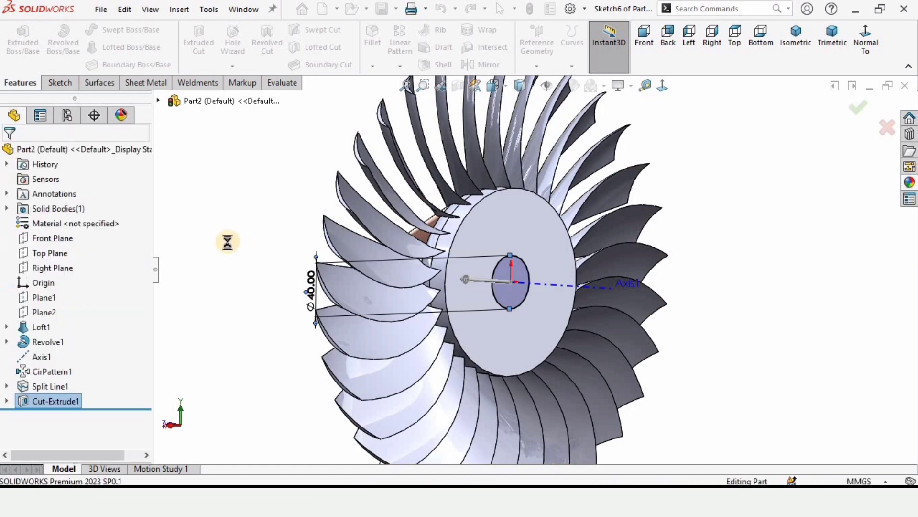
Step: Fillet the hub's outer rear edge and the bore's opening edge with a 5 mm radius
{"action": "scroll", "coordinate": [490, 255], "scroll_direction": "down", "scroll_amount": 2}
{"action": "middle_click_drag", "start_coordinate": [505, 294], "coordinate": [528, 295]}
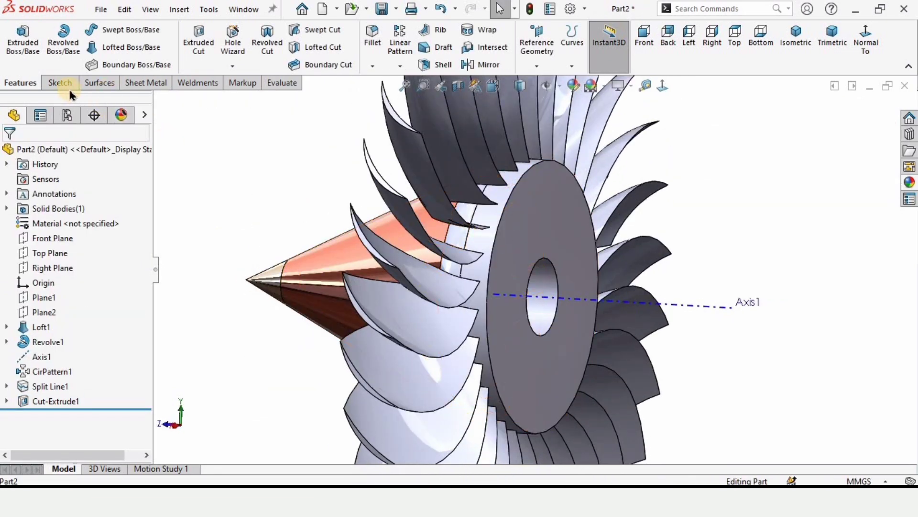
{"action": "left_click", "coordinate": [378, 42]}
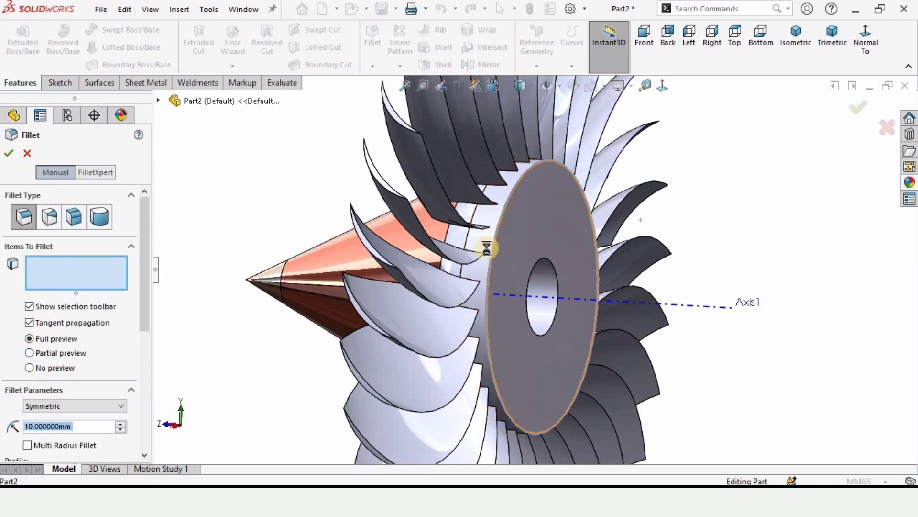
{"action": "left_click", "coordinate": [598, 287]}
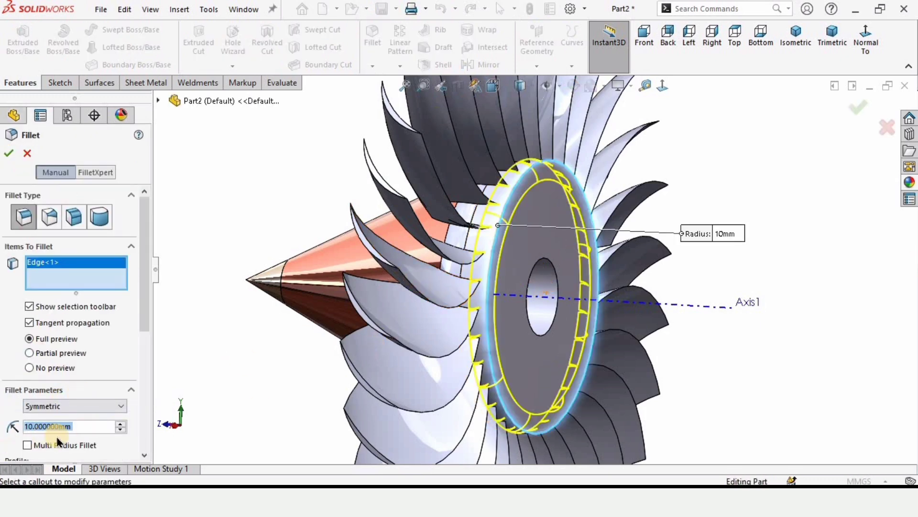
{"action": "type", "text": "5"}
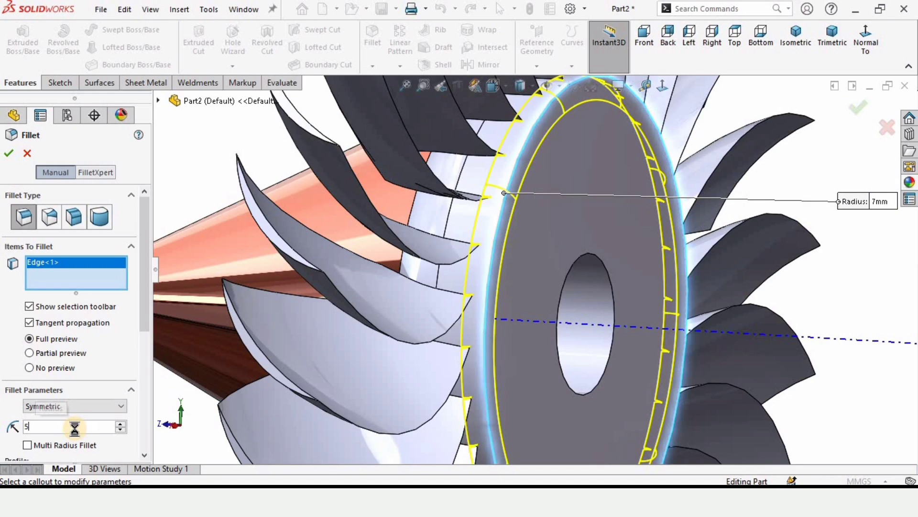
{"action": "key", "text": "Return"}
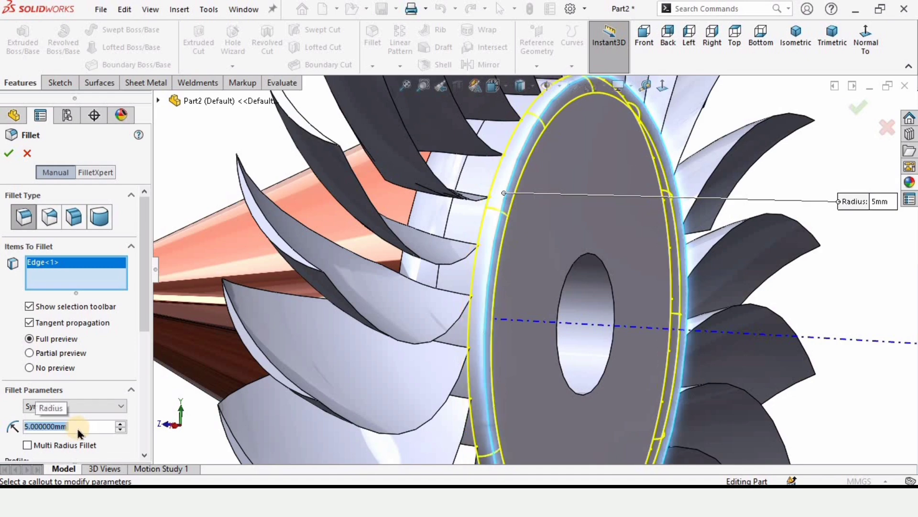
{"action": "left_click", "coordinate": [575, 335]}
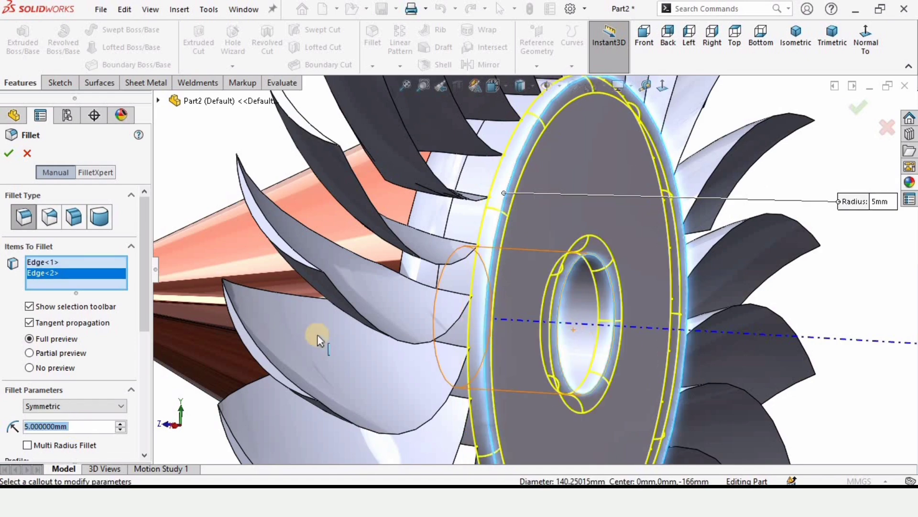
{"action": "left_click", "coordinate": [9, 154]}
Step: Apply the chromium plate appearance from the Chrome category to the Revolve1 hub feature
{"action": "scroll", "coordinate": [416, 270], "scroll_direction": "up", "scroll_amount": 5}
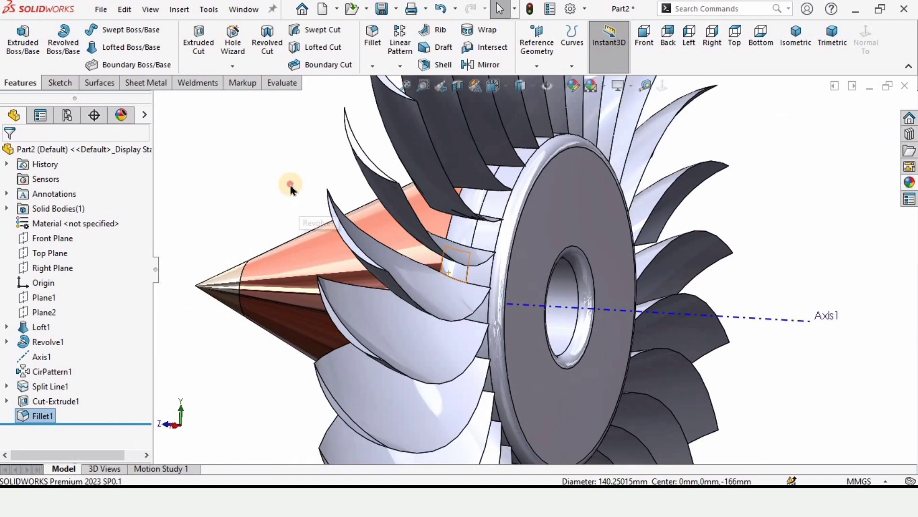
{"action": "middle_click_drag", "start_coordinate": [554, 300], "coordinate": [529, 301]}
{"action": "scroll", "coordinate": [504, 225], "scroll_direction": "down", "scroll_amount": 4}
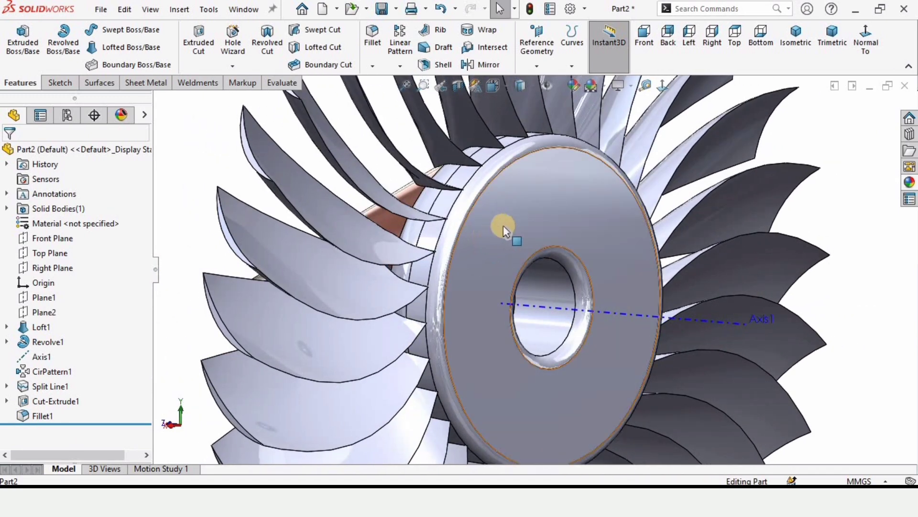
{"action": "left_click", "coordinate": [909, 181]}
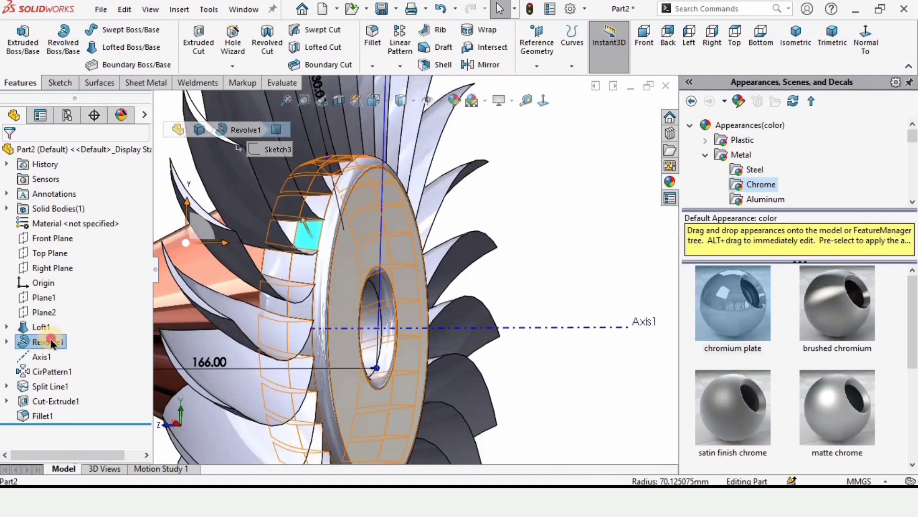
{"action": "left_click", "coordinate": [48, 341]}
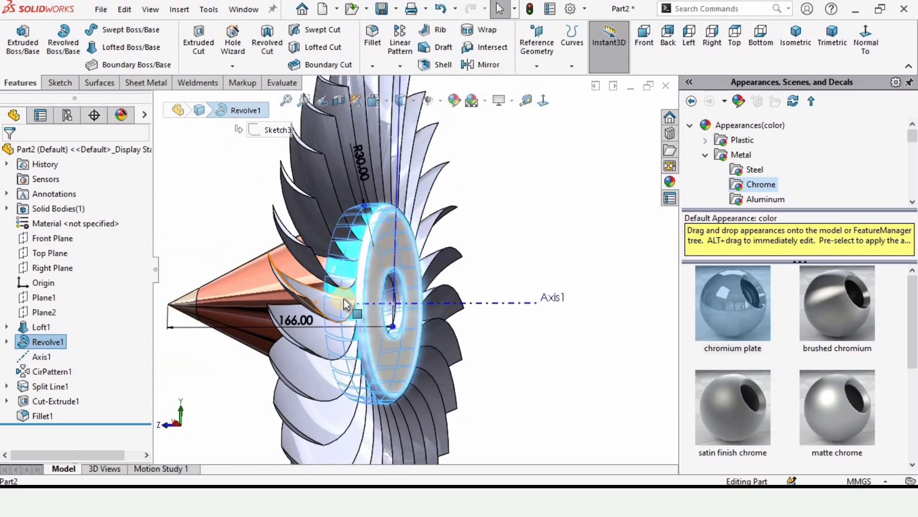
{"action": "double_click", "coordinate": [758, 316]}
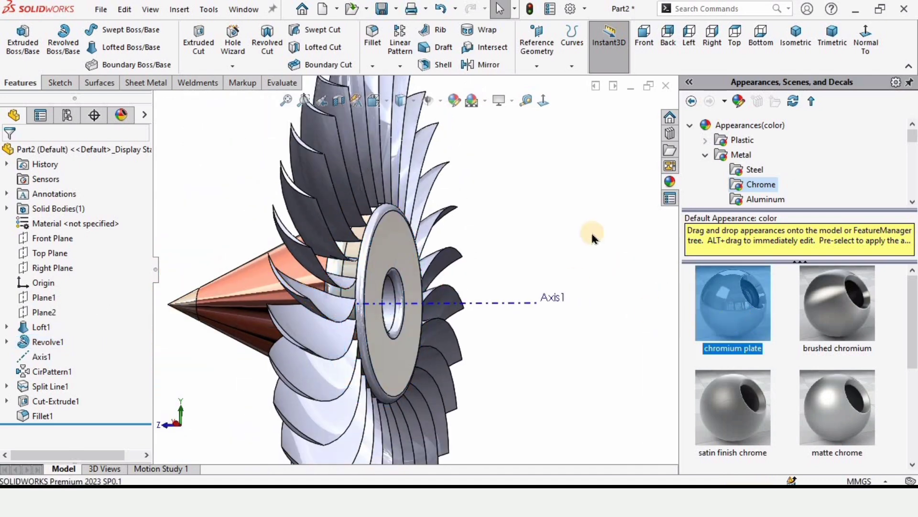
Step: Apply the chromium plate appearance to the circular blade pattern and to the original lofted blade
{"action": "middle_click_drag", "start_coordinate": [424, 283], "coordinate": [96, 405]}
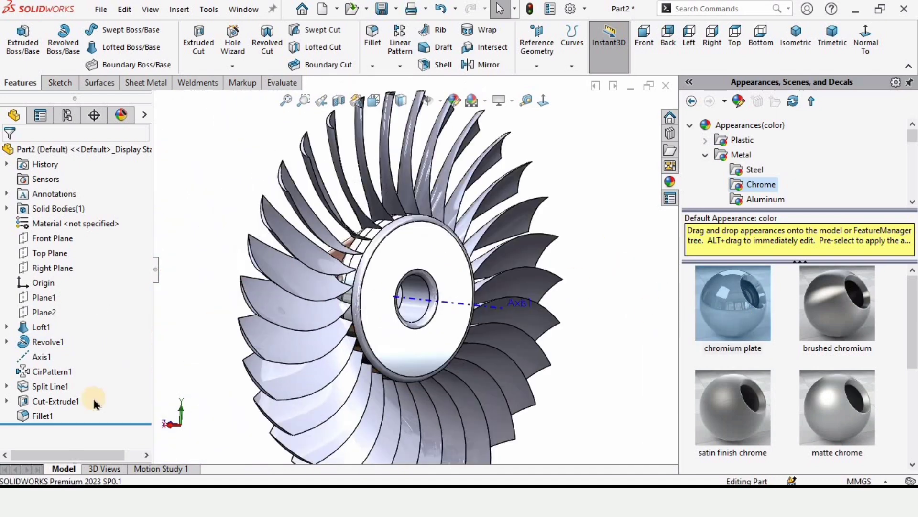
{"action": "left_click", "coordinate": [48, 372]}
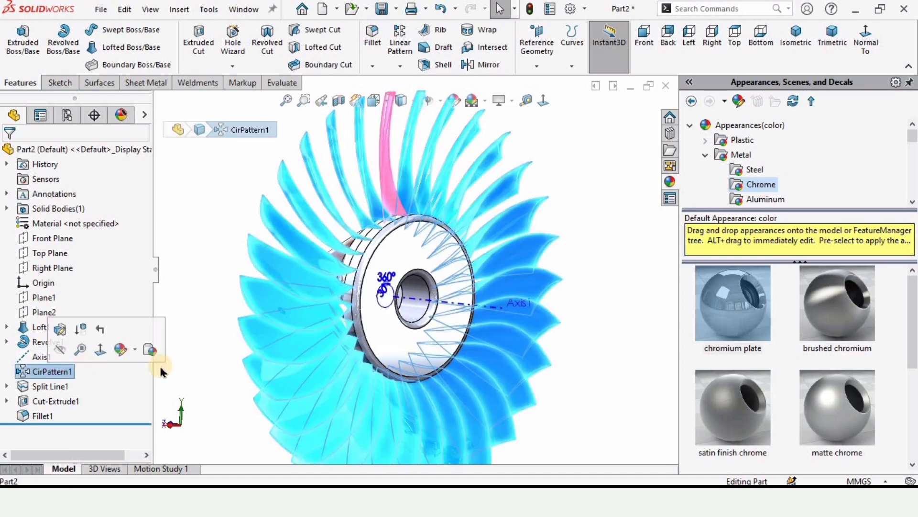
{"action": "left_click_drag", "start_coordinate": [735, 320], "coordinate": [503, 242]}
{"action": "left_click", "coordinate": [41, 327]}
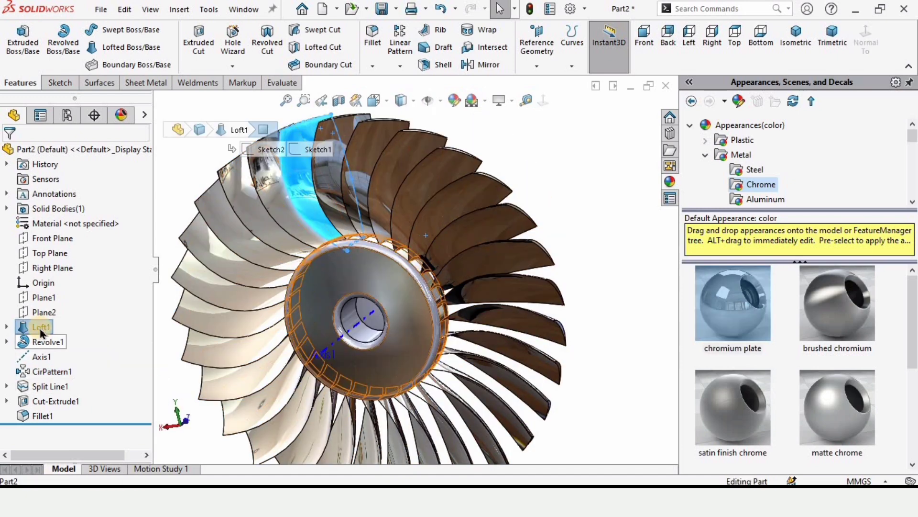
{"action": "left_click_drag", "start_coordinate": [835, 337], "coordinate": [836, 344]}
{"action": "left_click_drag", "start_coordinate": [756, 318], "coordinate": [557, 219]}
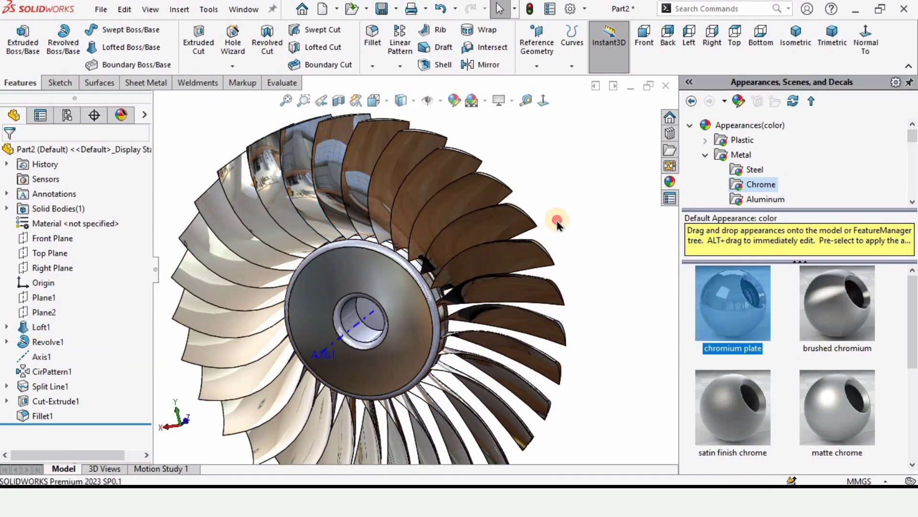
Step: Apply the polished brass appearance to the Fillet1 feature on the hub's rear edges
{"action": "scroll", "coordinate": [357, 319], "scroll_direction": "up", "scroll_amount": 2}
{"action": "middle_click_drag", "start_coordinate": [345, 306], "coordinate": [386, 282]}
{"action": "scroll", "coordinate": [386, 282], "scroll_direction": "down", "scroll_amount": 3}
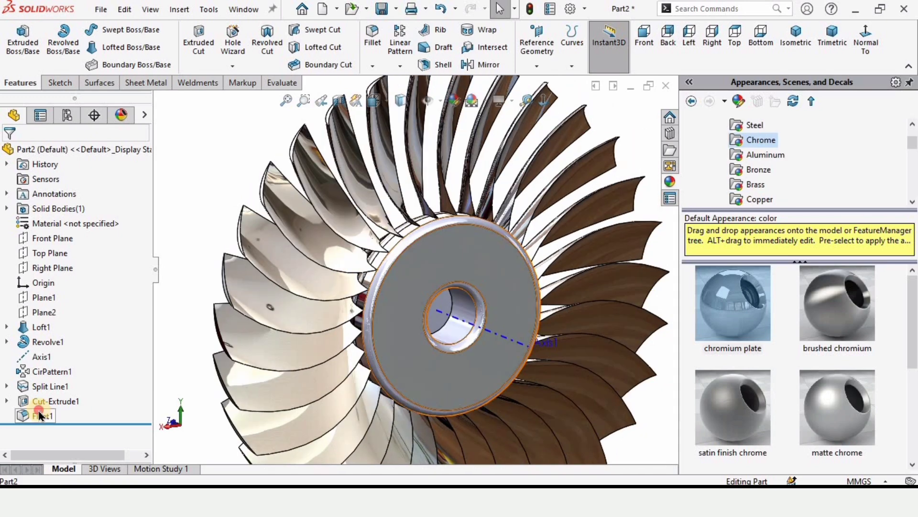
{"action": "left_click", "coordinate": [40, 416]}
{"action": "left_click", "coordinate": [755, 184]}
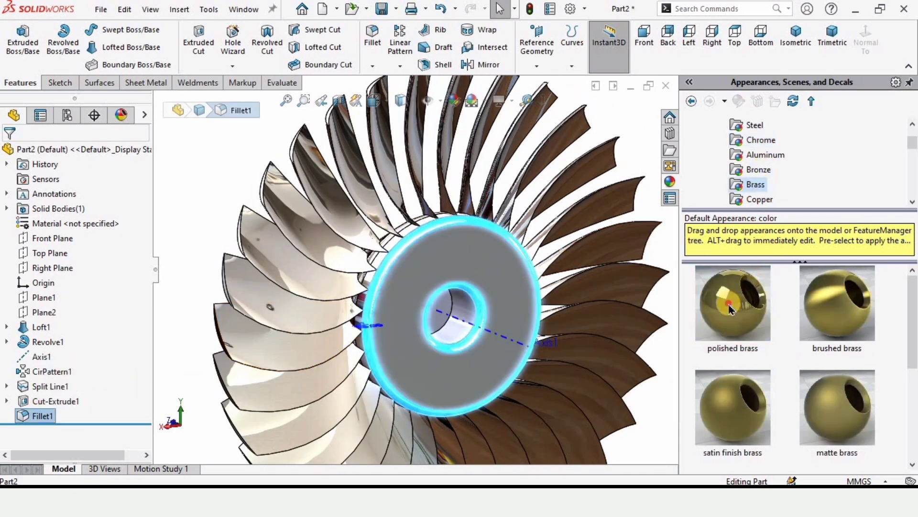
{"action": "left_click_drag", "start_coordinate": [733, 304], "coordinate": [399, 318]}
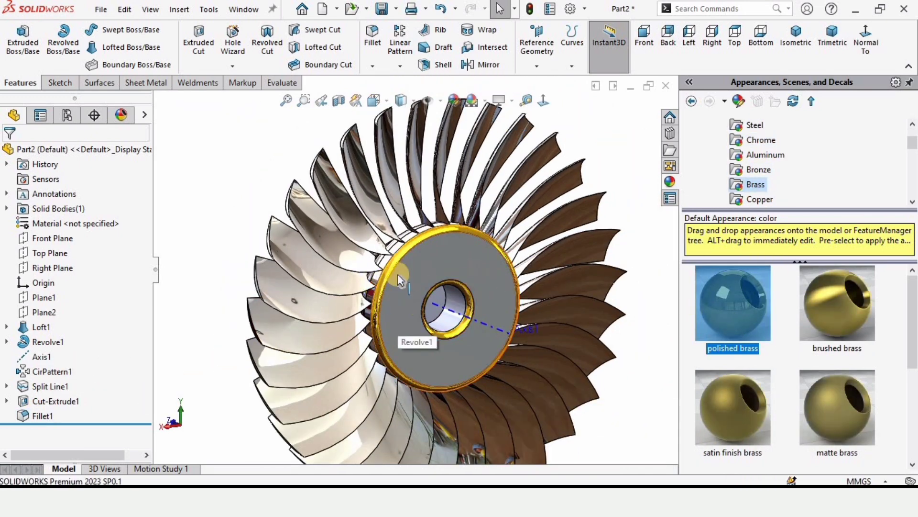
Step: Apply the polished brass appearance to the large conical face of the hub
{"action": "middle_click_drag", "start_coordinate": [398, 319], "coordinate": [442, 282]}
{"action": "left_click", "coordinate": [326, 271]}
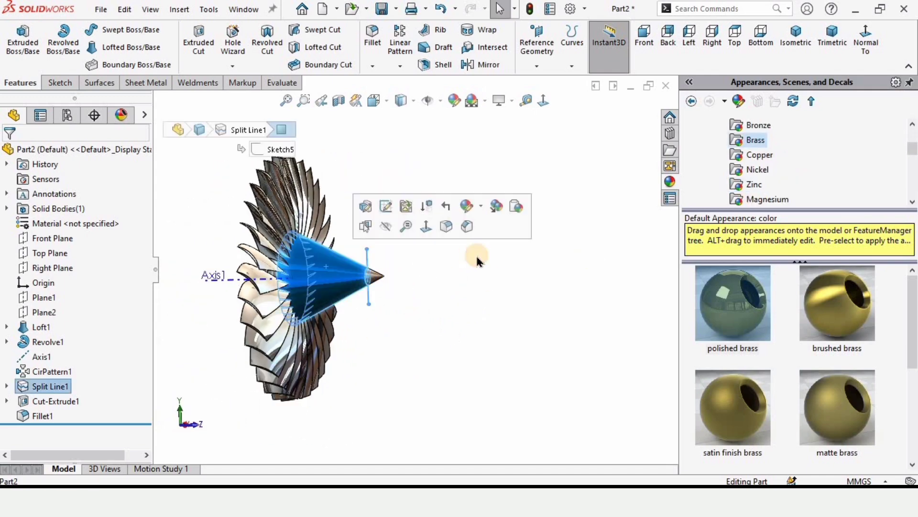
{"action": "left_click", "coordinate": [757, 142]}
{"action": "left_click_drag", "start_coordinate": [732, 301], "coordinate": [335, 287]}
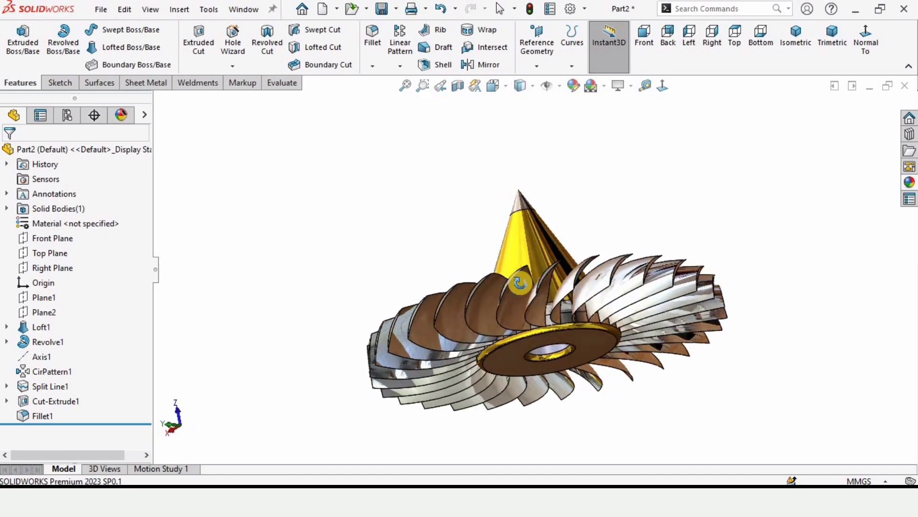